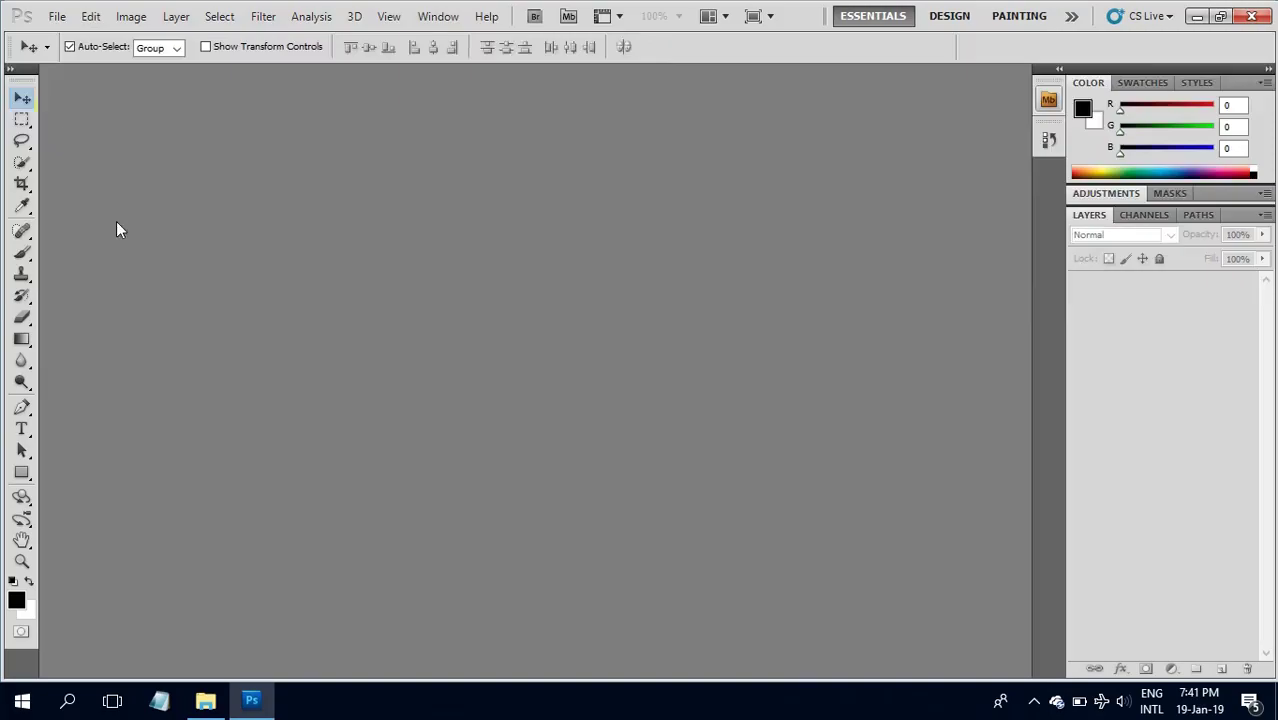
- Open Lesson-13.1.jpg, the red-sky moai and cartoon dog photo, from the Lesson 13 folder
{"action": "left_click", "coordinate": [57, 16]}
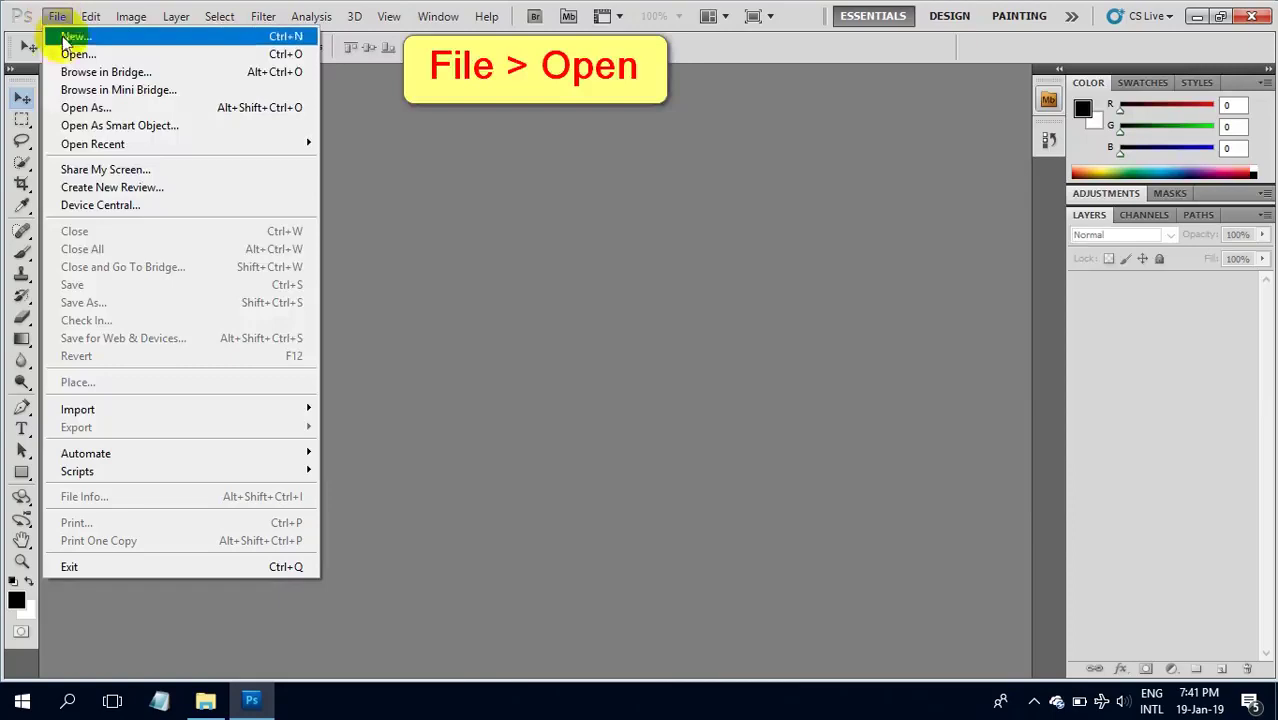
{"action": "left_click", "coordinate": [72, 54]}
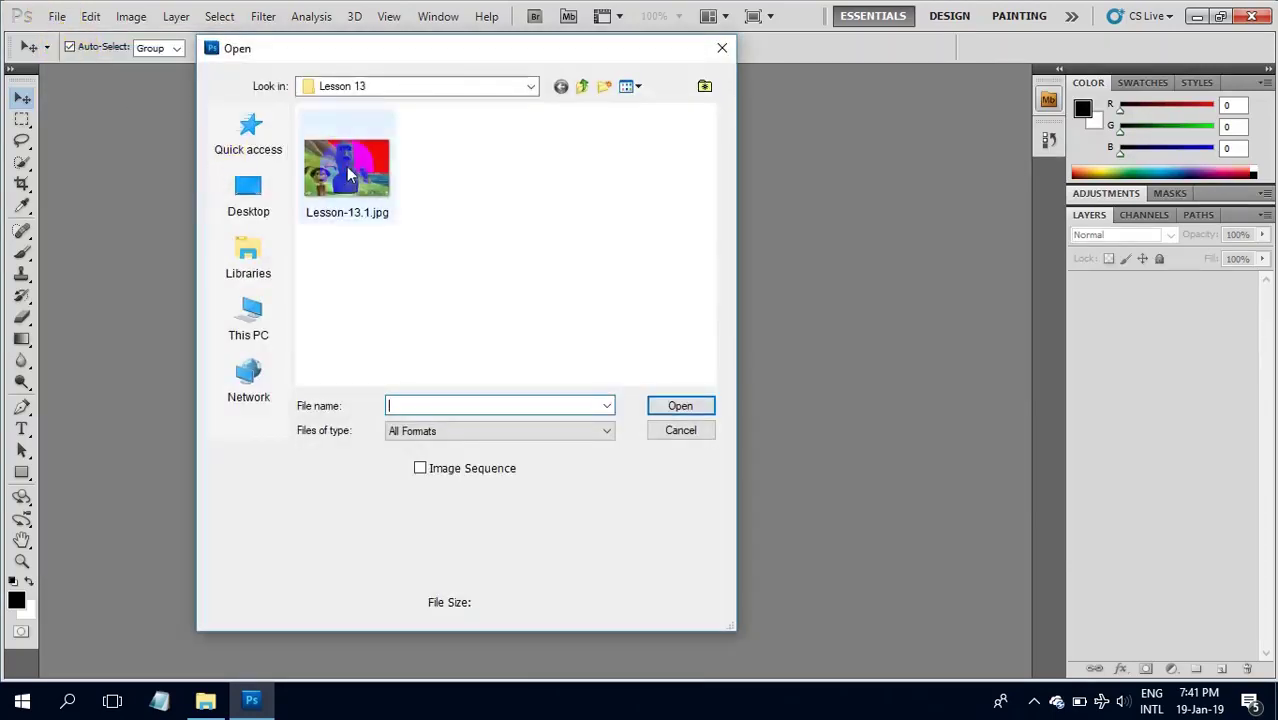
{"action": "left_click", "coordinate": [350, 176]}
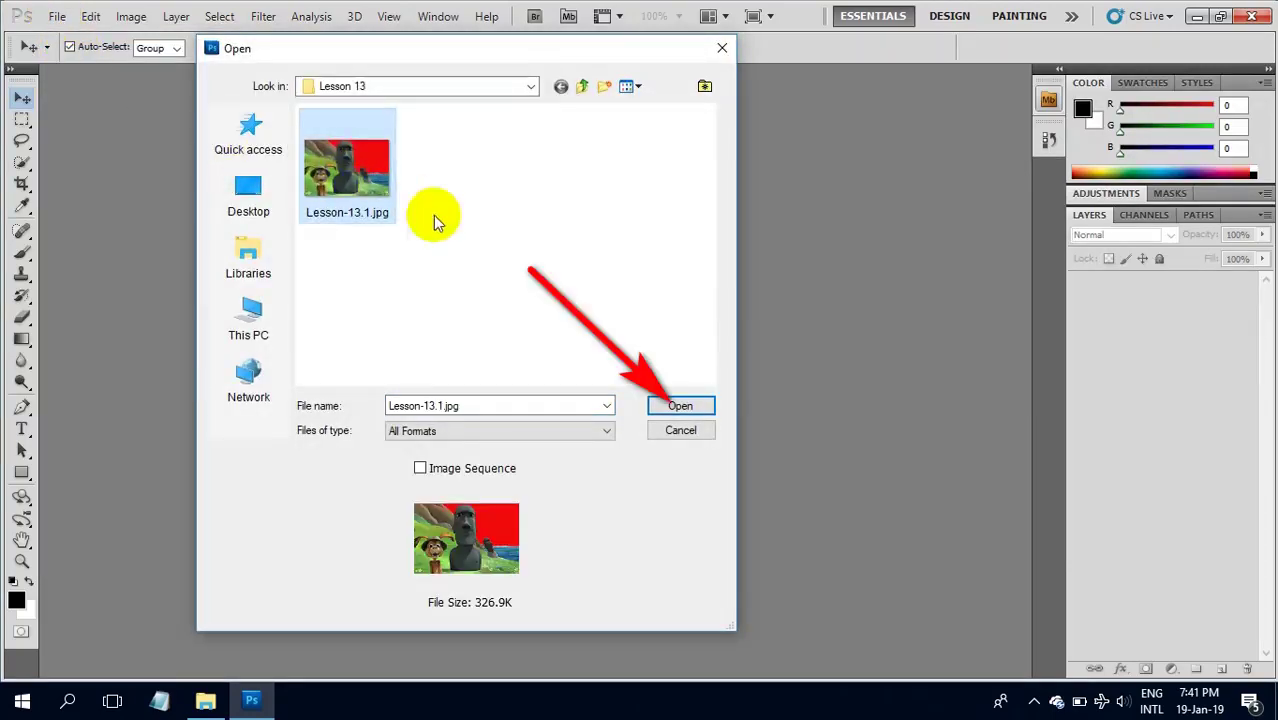
{"action": "left_click", "coordinate": [681, 406]}
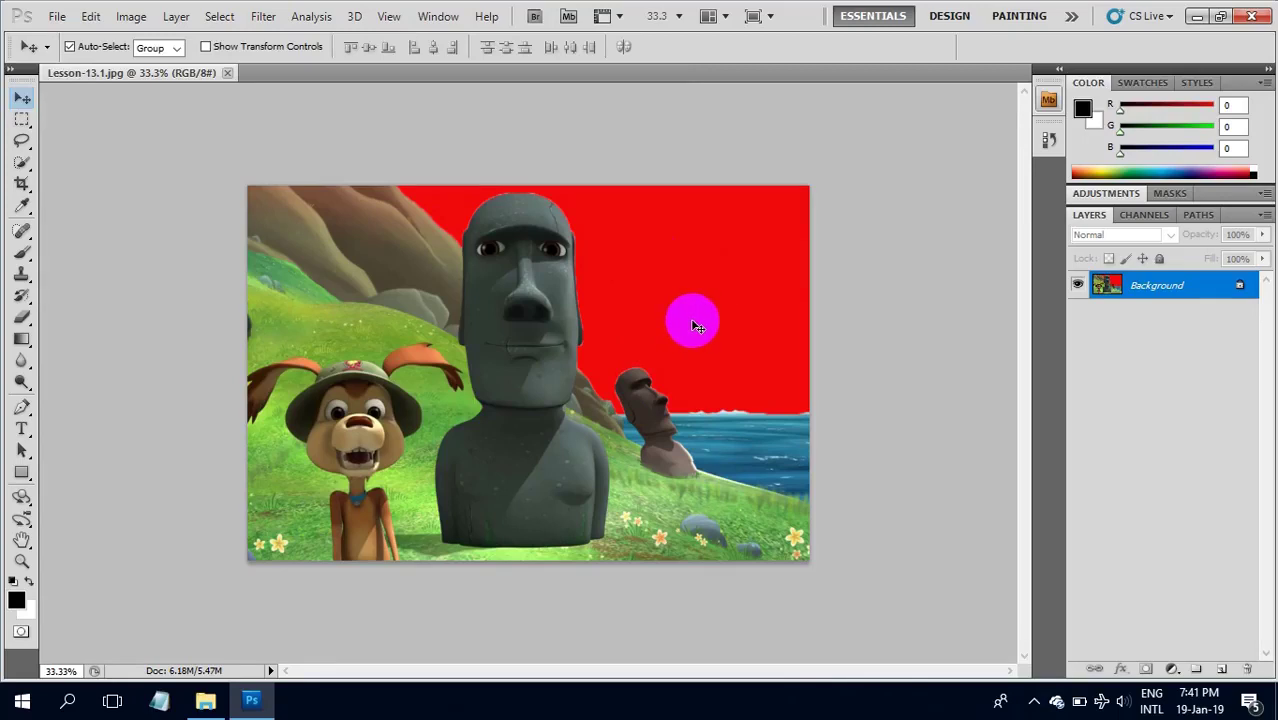
- Create a new white 6 × 4 inch document at 300 pixels/inch
{"action": "left_click", "coordinate": [474, 407]}
{"action": "left_click", "coordinate": [57, 17]}
{"action": "left_click", "coordinate": [76, 36]}
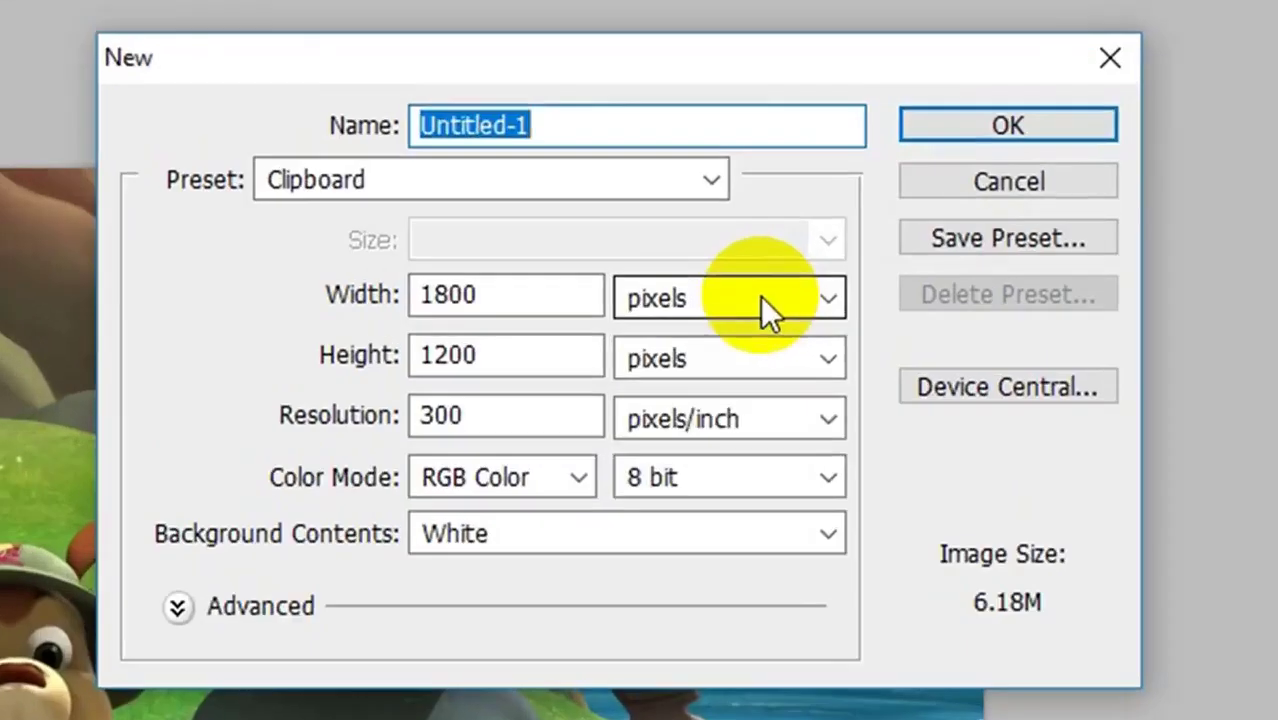
{"action": "left_click", "coordinate": [700, 248]}
{"action": "left_click", "coordinate": [745, 375]}
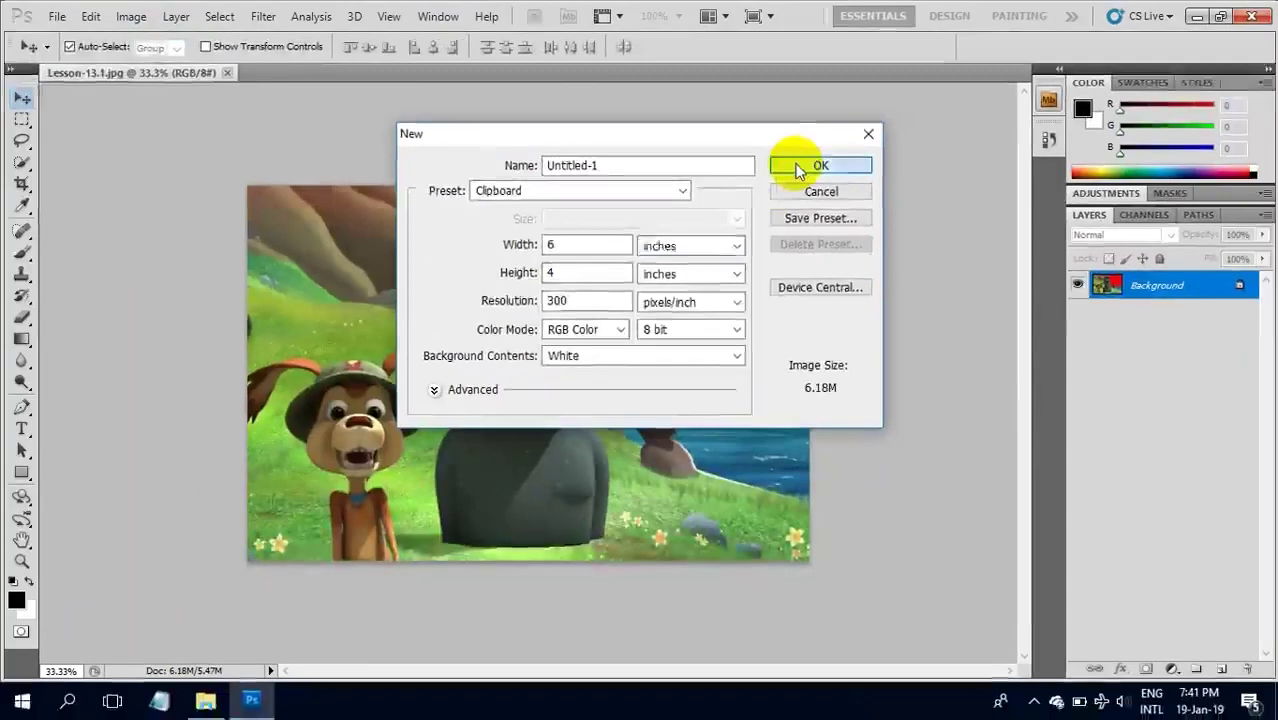
{"action": "left_click", "coordinate": [800, 164]}
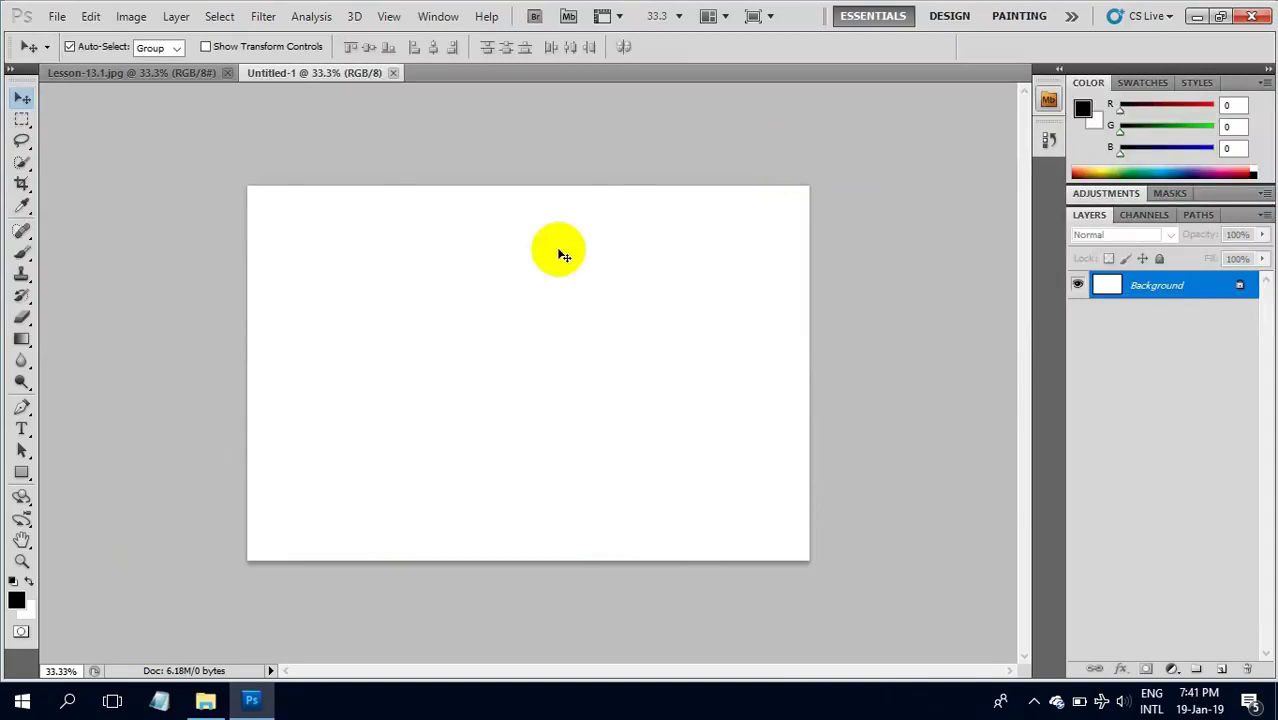
- Set the foreground colour to bright blue #0e34db (RGB 14, 52, 219)
{"action": "left_click", "coordinate": [17, 602]}
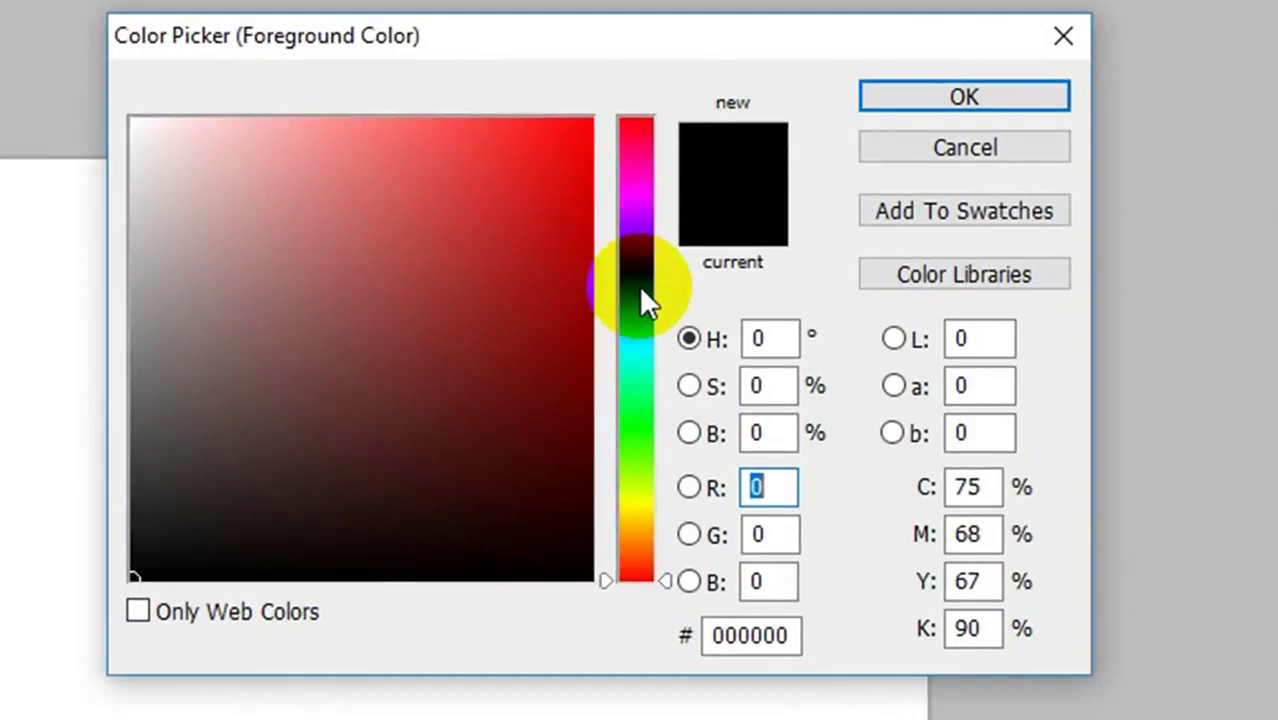
{"action": "left_click", "coordinate": [638, 287]}
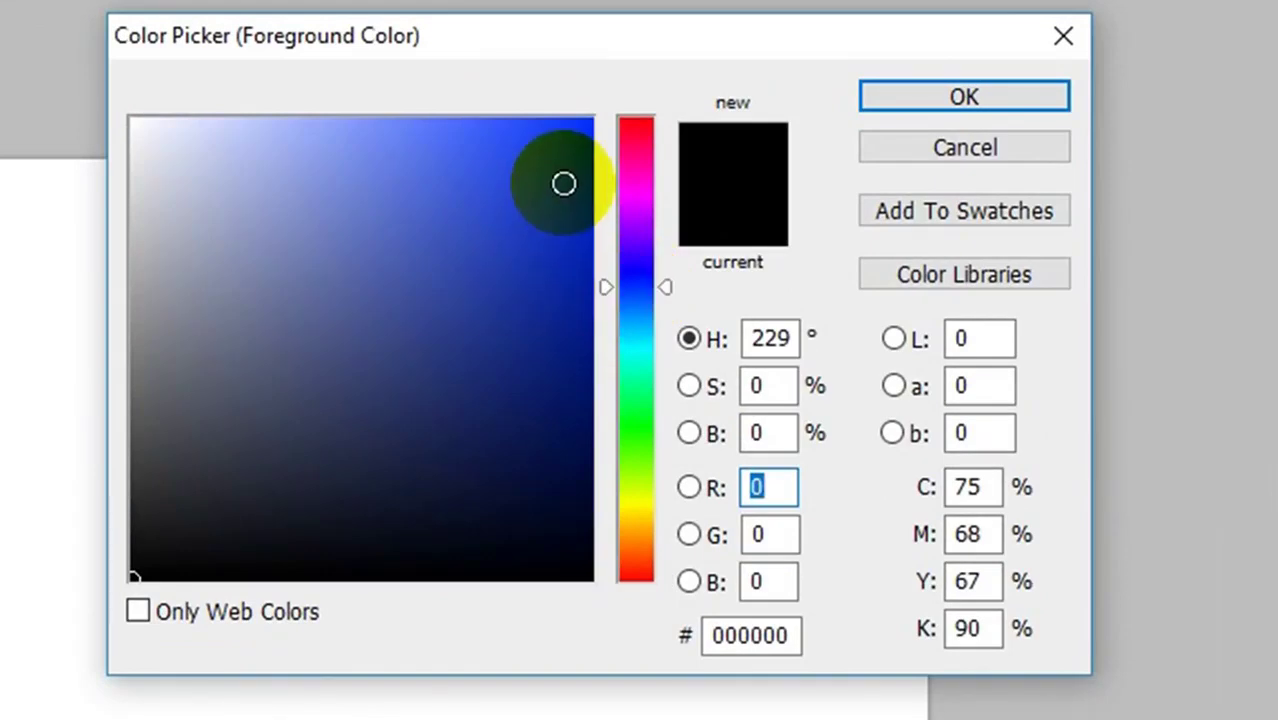
{"action": "left_click", "coordinate": [564, 183]}
{"action": "left_click", "coordinate": [740, 145]}
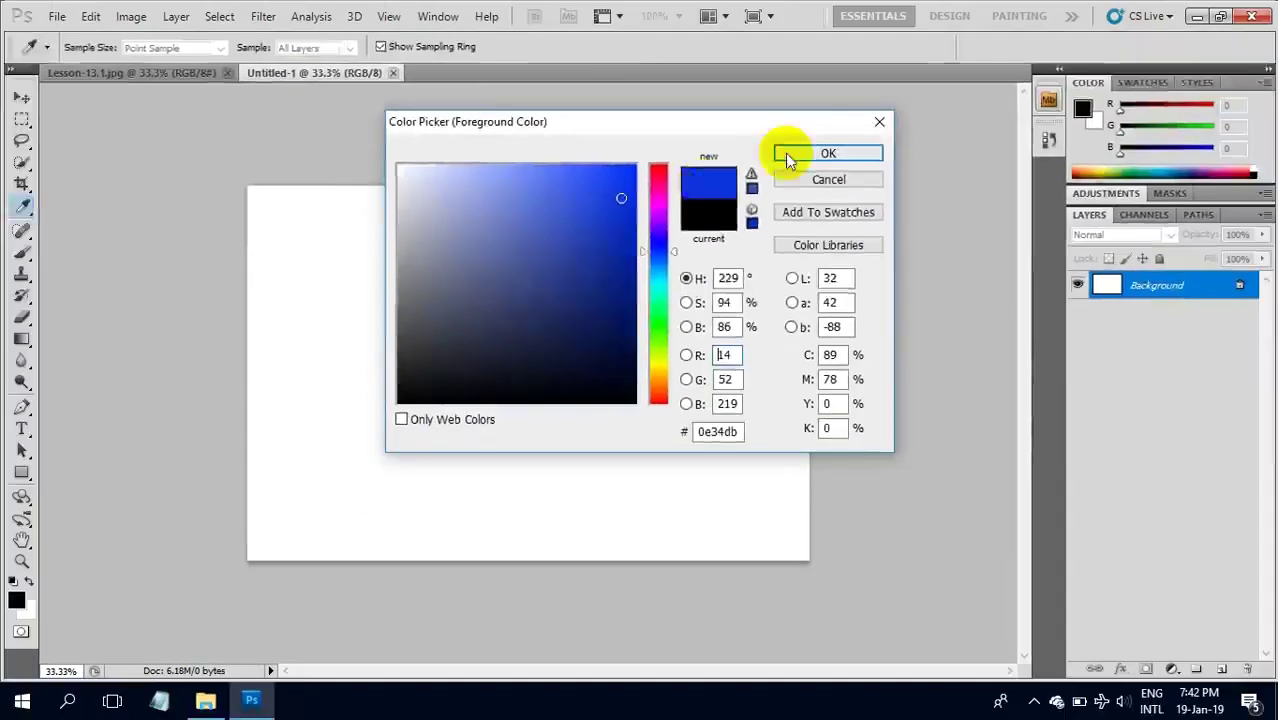
{"action": "left_click", "coordinate": [800, 158]}
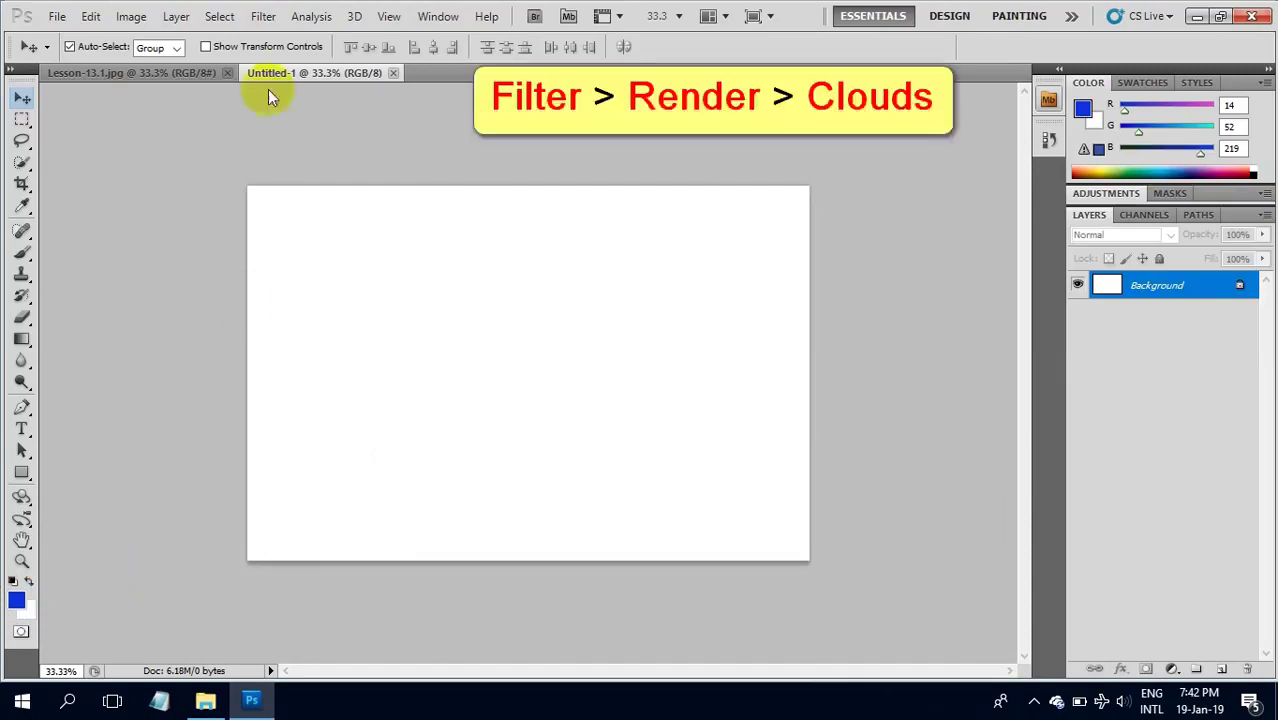
- Render a blue-and-white Clouds pattern over the blank Untitled-1 canvas
{"action": "left_click", "coordinate": [263, 17]}
{"action": "mouse_move", "coordinate": [281, 276]}
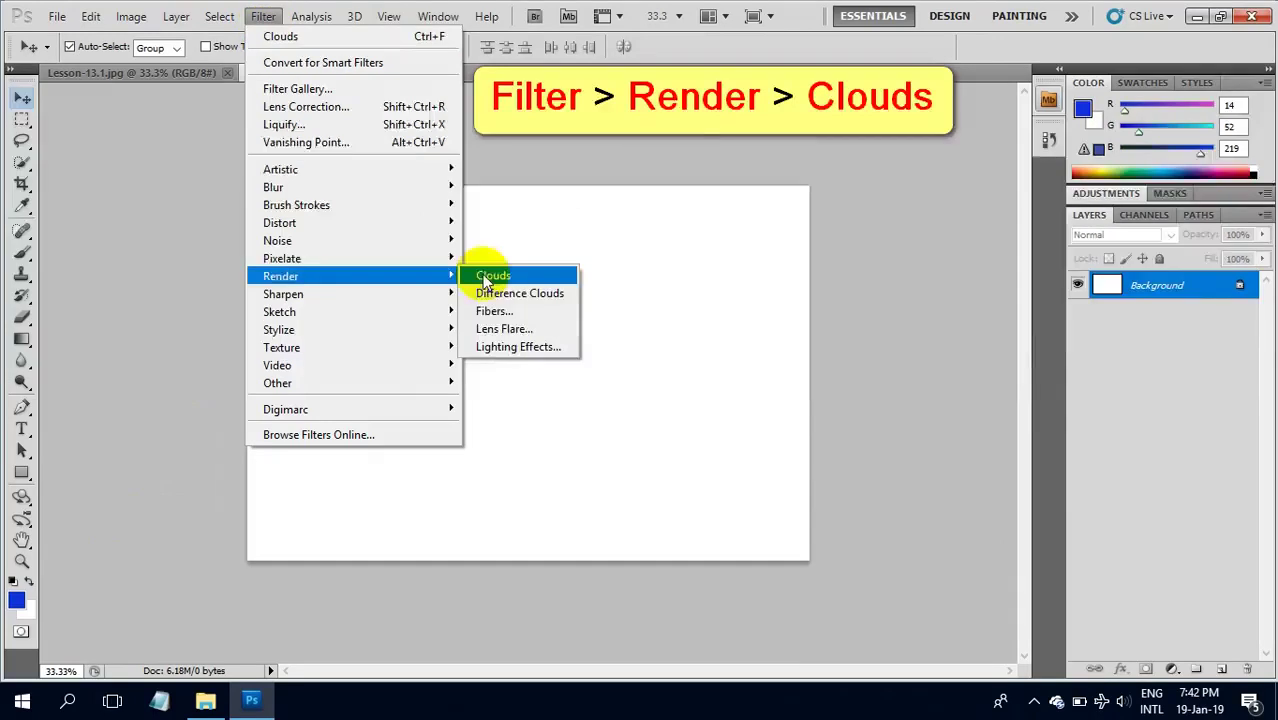
{"action": "left_click", "coordinate": [490, 276]}
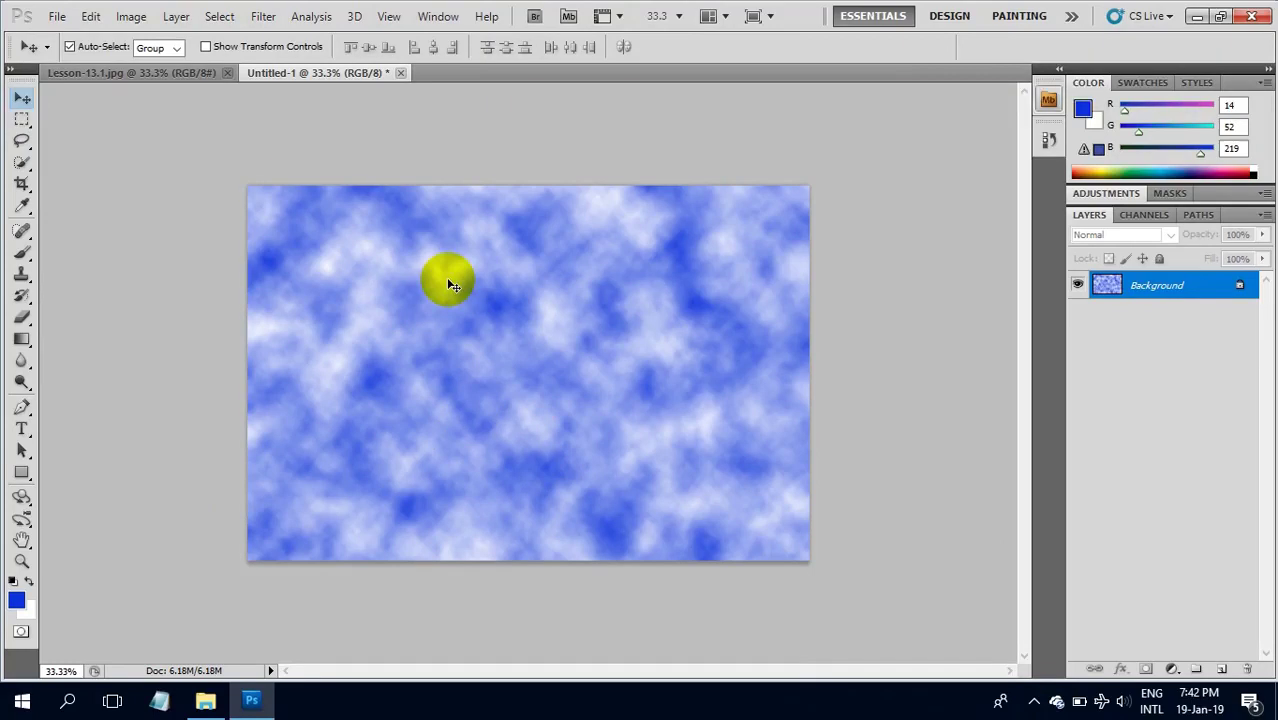
{"action": "left_click", "coordinate": [256, 17]}
{"action": "mouse_move", "coordinate": [281, 276]}
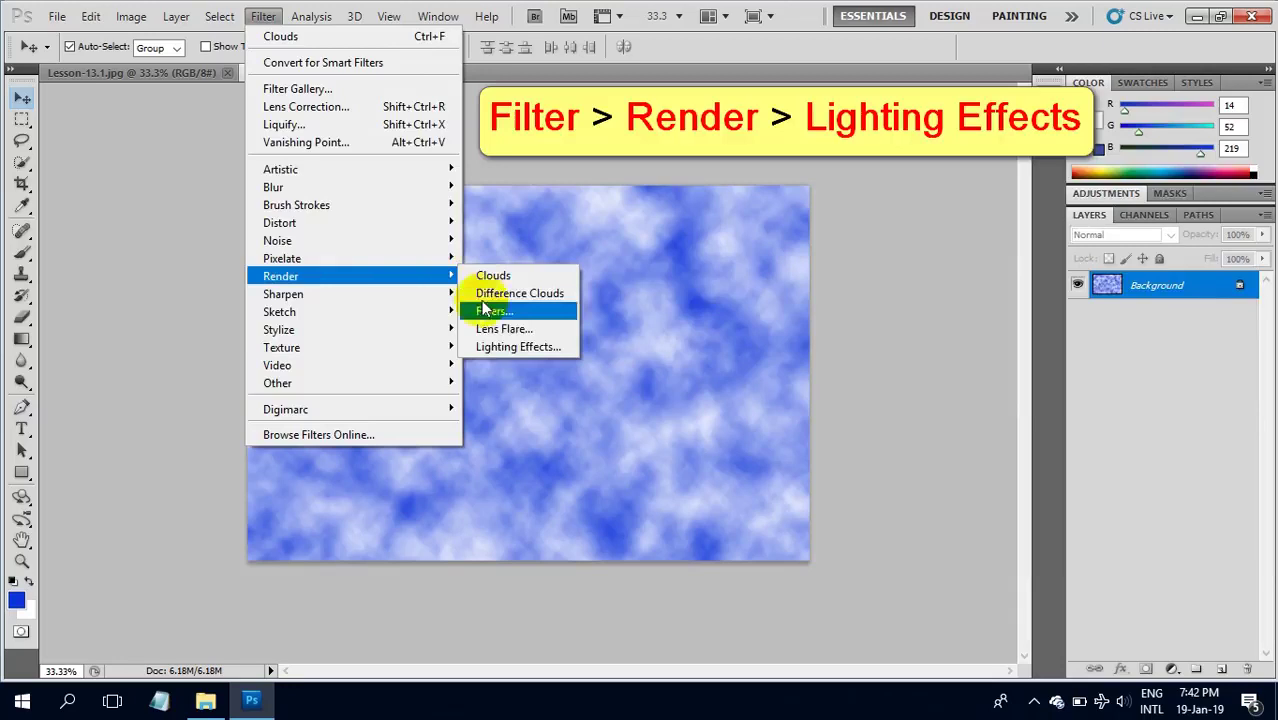
- Light the clouds with a stretched, rotated Lighting Effects spotlight that darkens the edges
{"action": "left_click", "coordinate": [515, 347]}
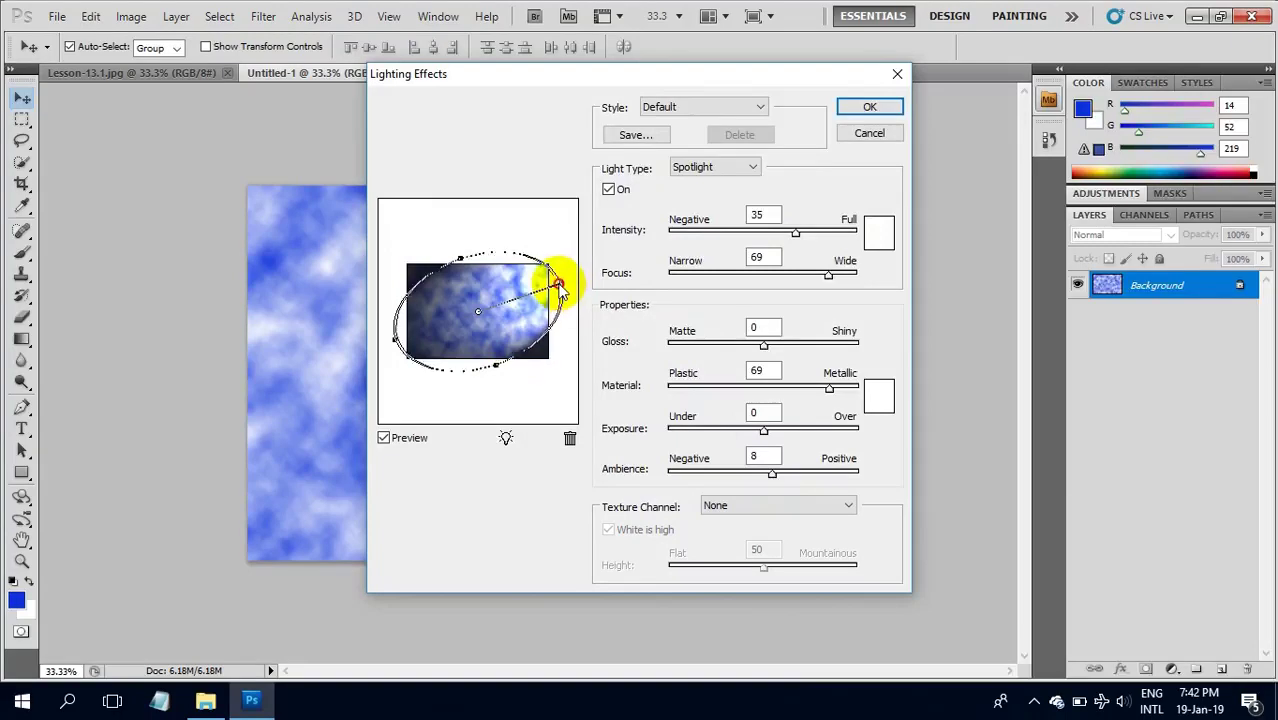
{"action": "left_click_drag", "start_coordinate": [558, 285], "coordinate": [550, 240]}
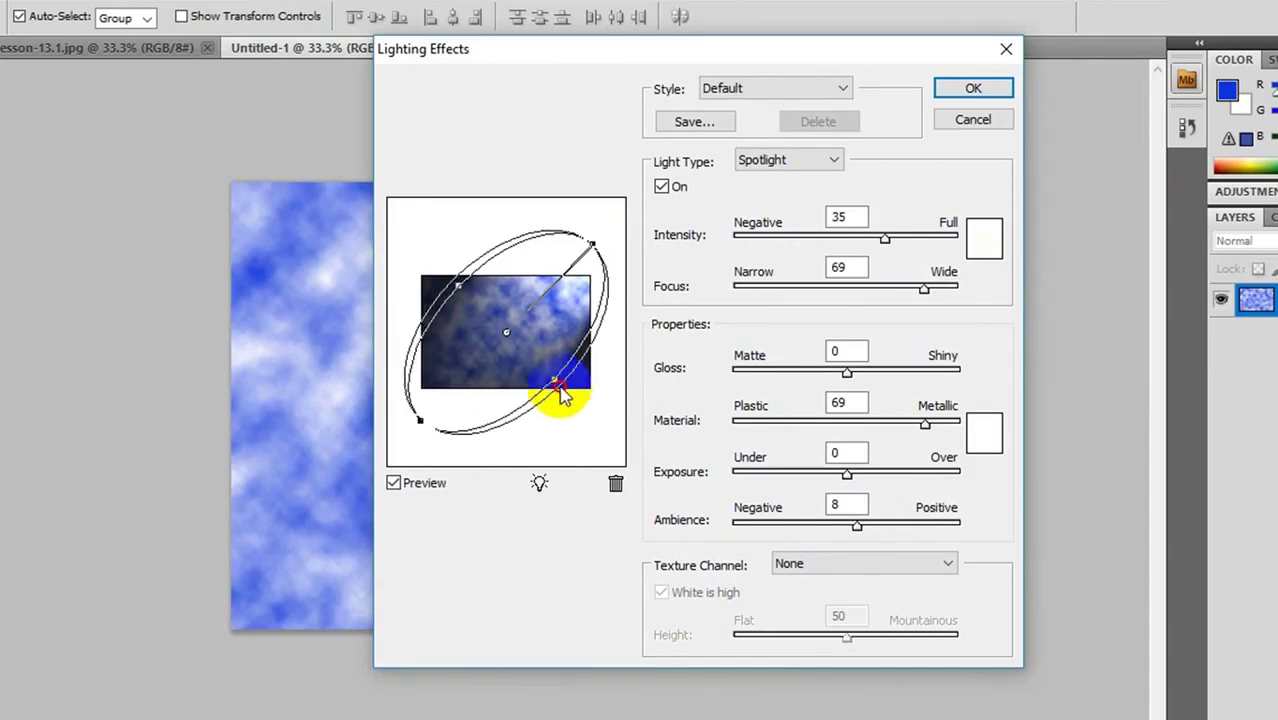
{"action": "left_click_drag", "start_coordinate": [557, 390], "coordinate": [567, 393]}
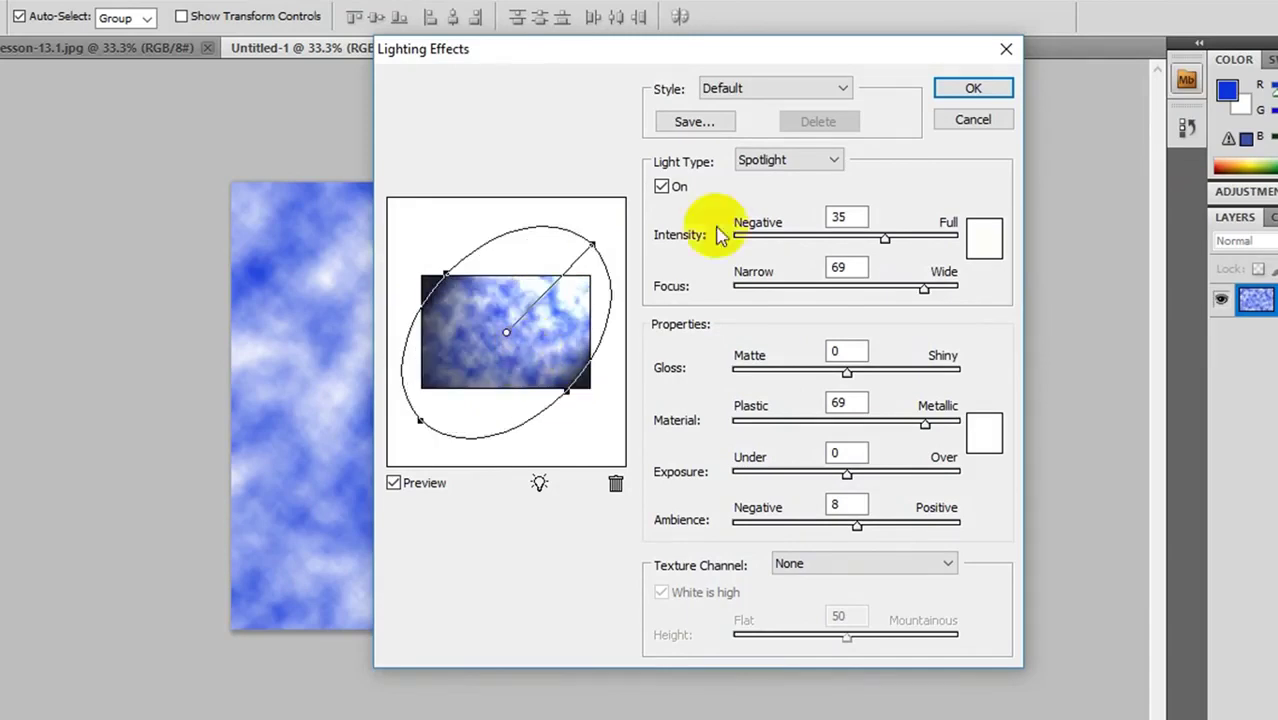
{"action": "left_click", "coordinate": [970, 92]}
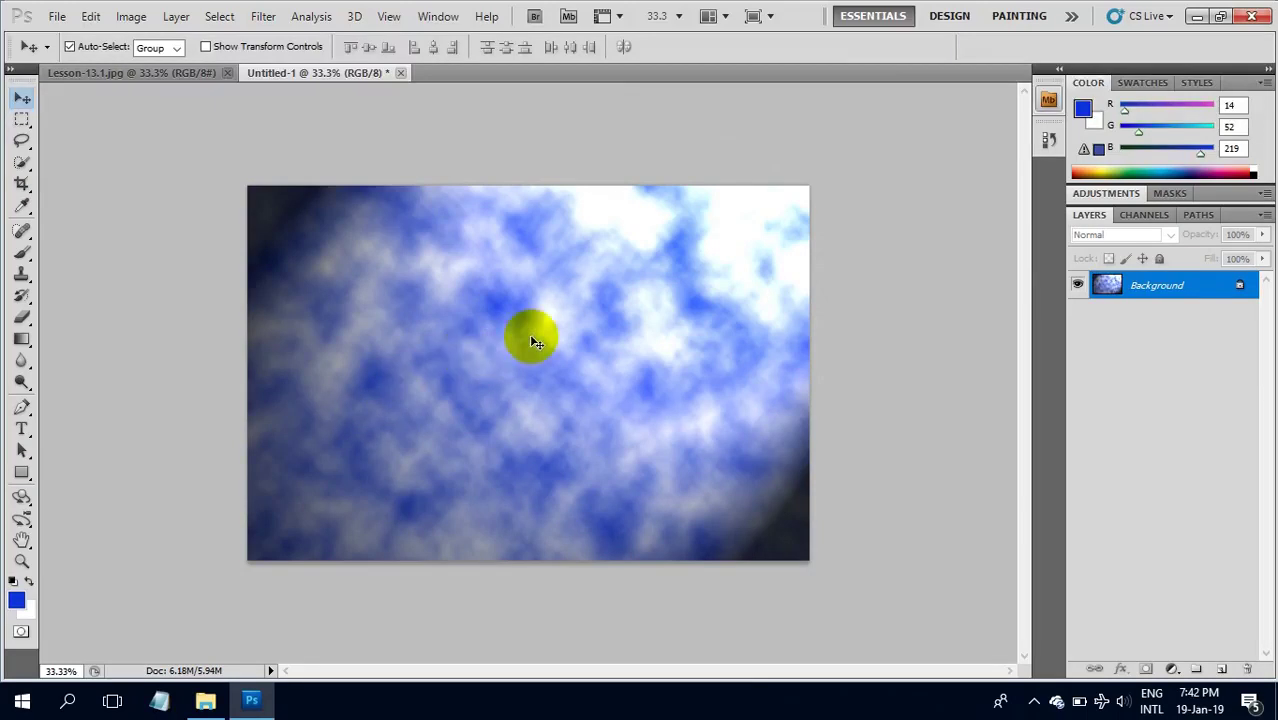
- Cut the whole lit cloud image to the clipboard and return to Lesson-13.1.jpg
{"action": "key", "text": "ctrl+a"}
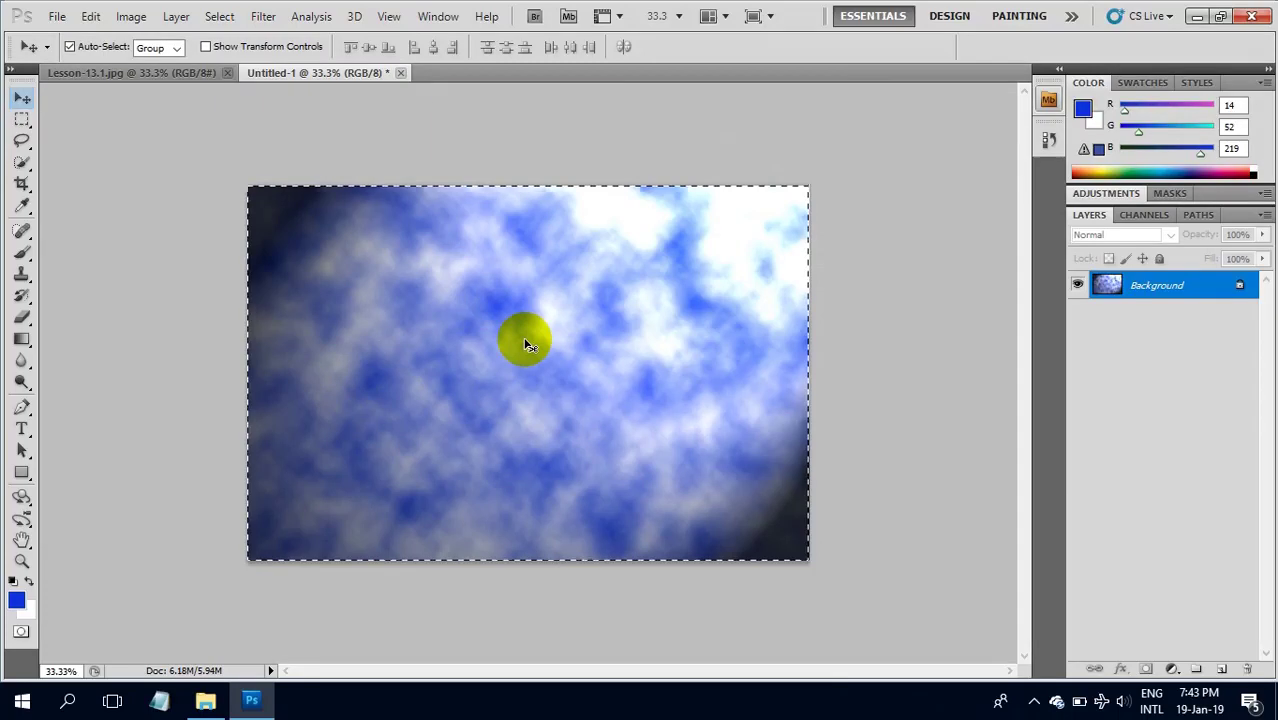
{"action": "key", "text": "ctrl+x"}
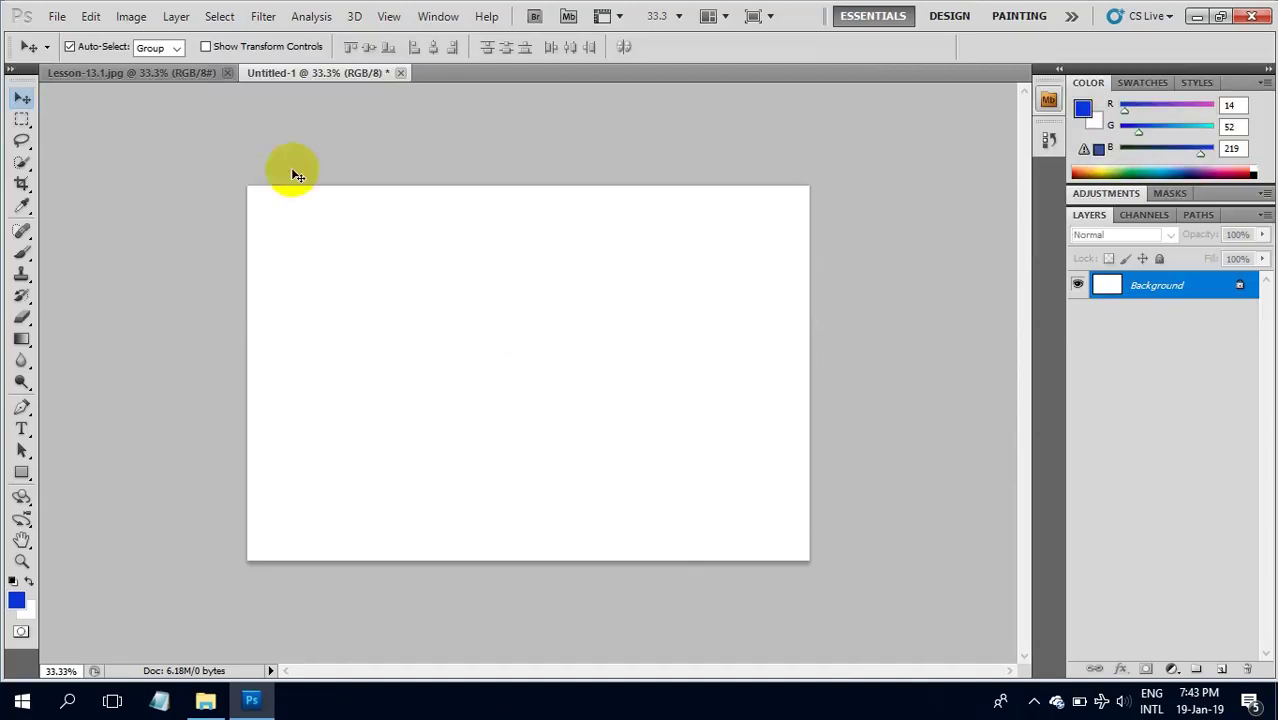
{"action": "left_click", "coordinate": [188, 80]}
{"action": "left_click_drag", "start_coordinate": [645, 274], "coordinate": [650, 328]}
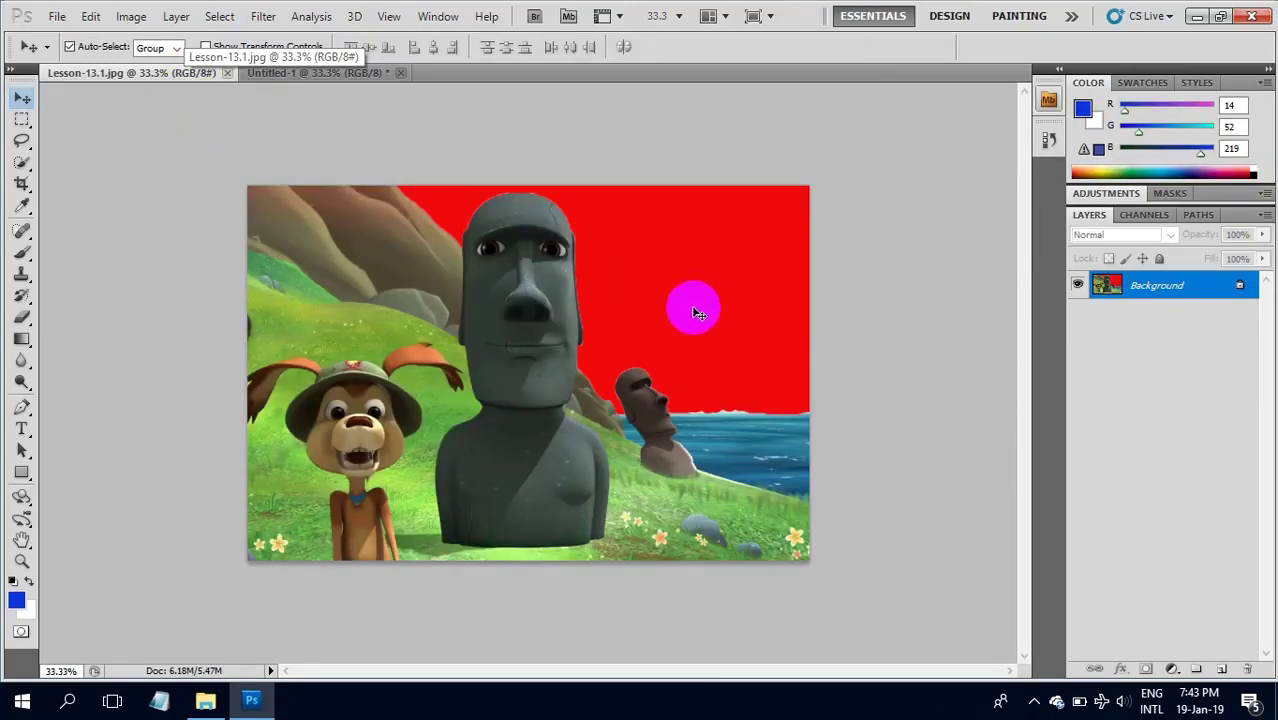
{"action": "left_click_drag", "start_coordinate": [668, 326], "coordinate": [676, 285]}
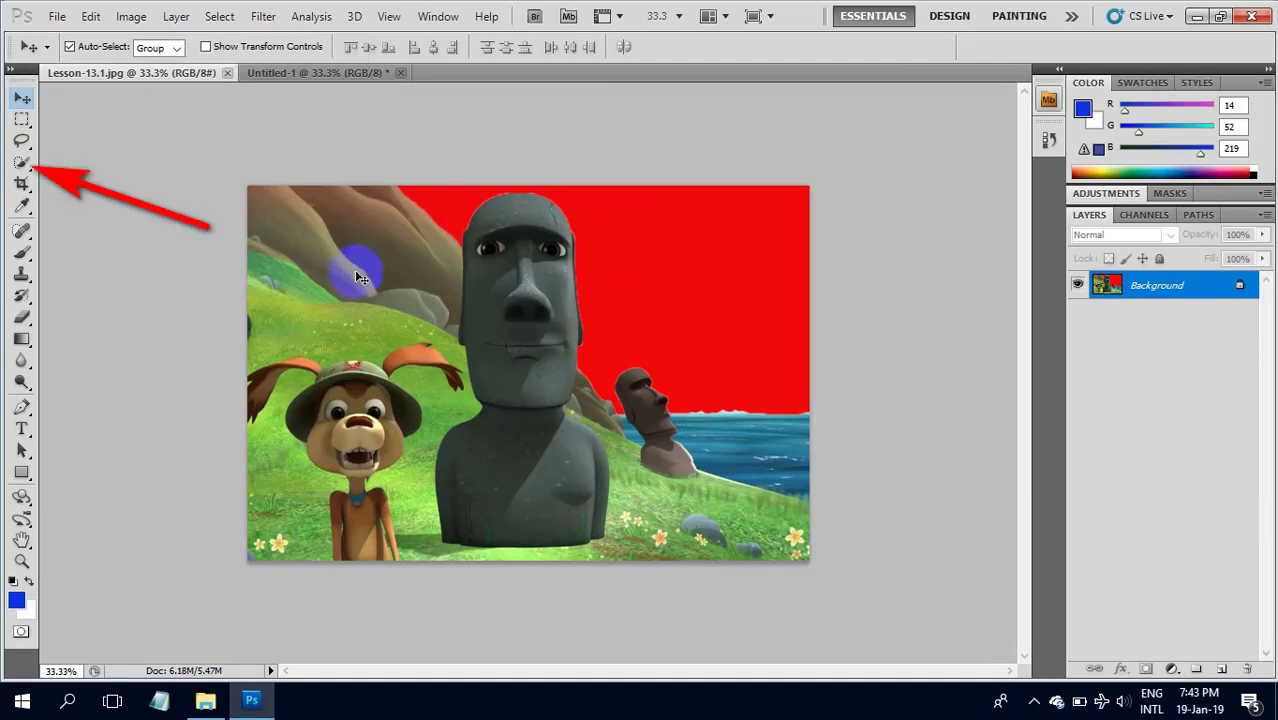
- Select the red sky behind the moai statues with the Quick Selection Tool
{"action": "left_click", "coordinate": [21, 162]}
{"action": "right_click", "coordinate": [21, 162]}
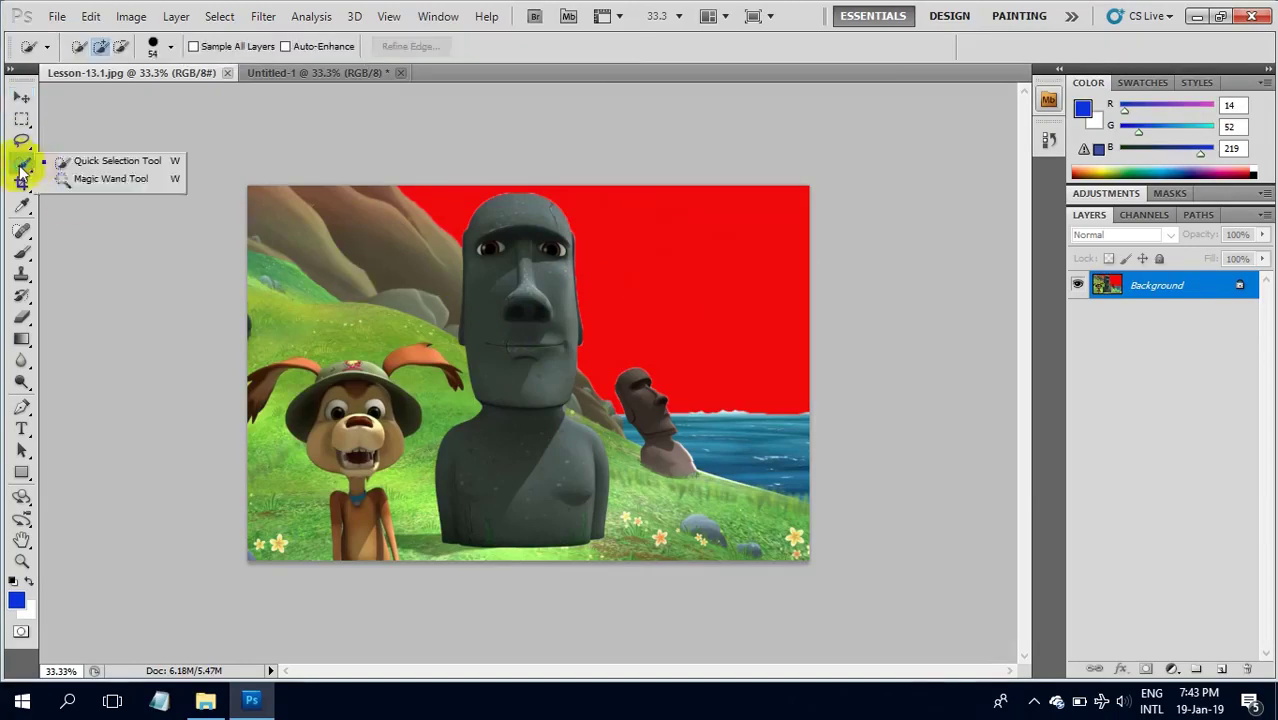
{"action": "left_click", "coordinate": [80, 162]}
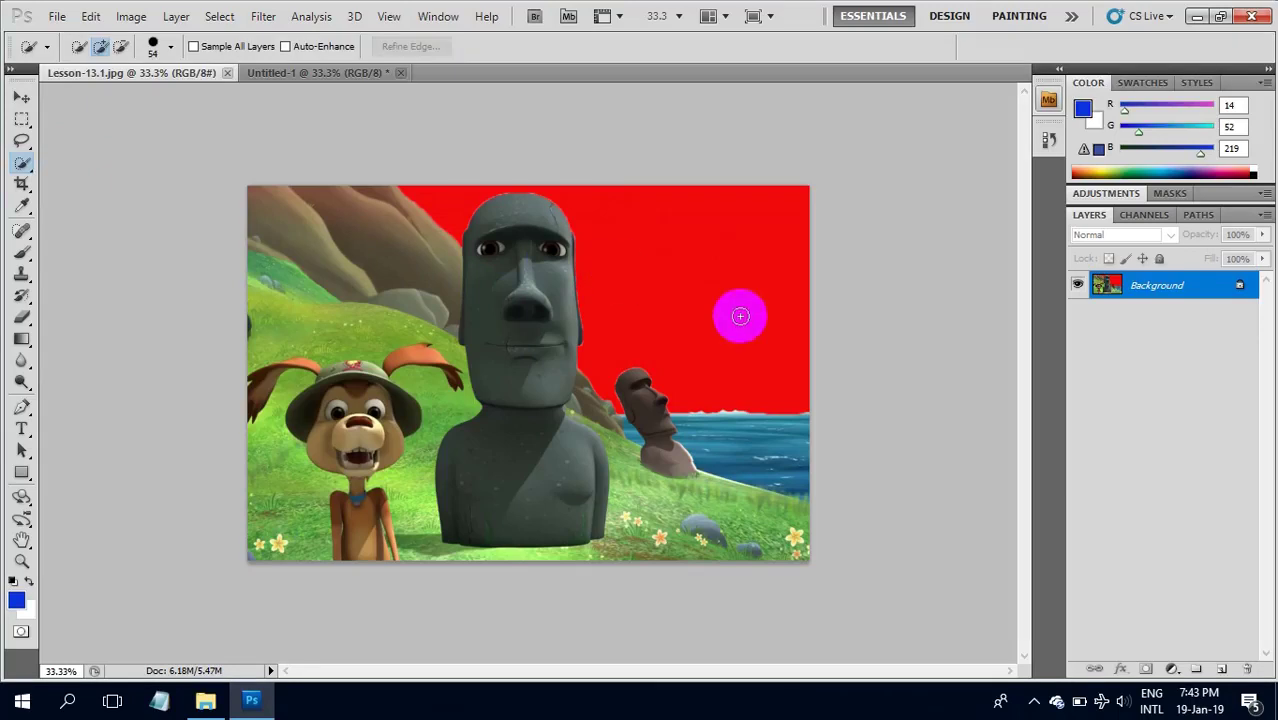
{"action": "mouse_move", "coordinate": [769, 334]}
{"action": "left_mouse_down"}
{"action": "mouse_move", "coordinate": [685, 245]}
{"action": "mouse_move", "coordinate": [513, 188]}
{"action": "mouse_move", "coordinate": [442, 200]}
{"action": "mouse_move", "coordinate": [446, 211]}
{"action": "left_mouse_up"}
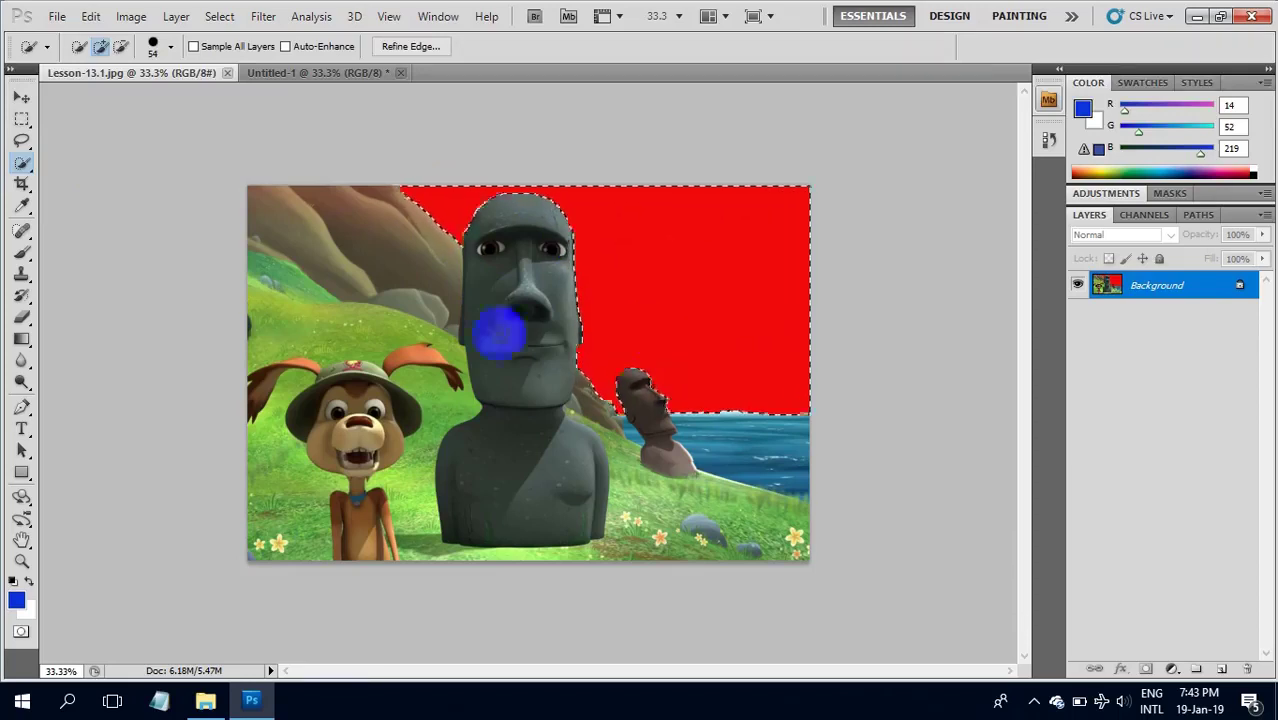
{"action": "left_click", "coordinate": [91, 17]}
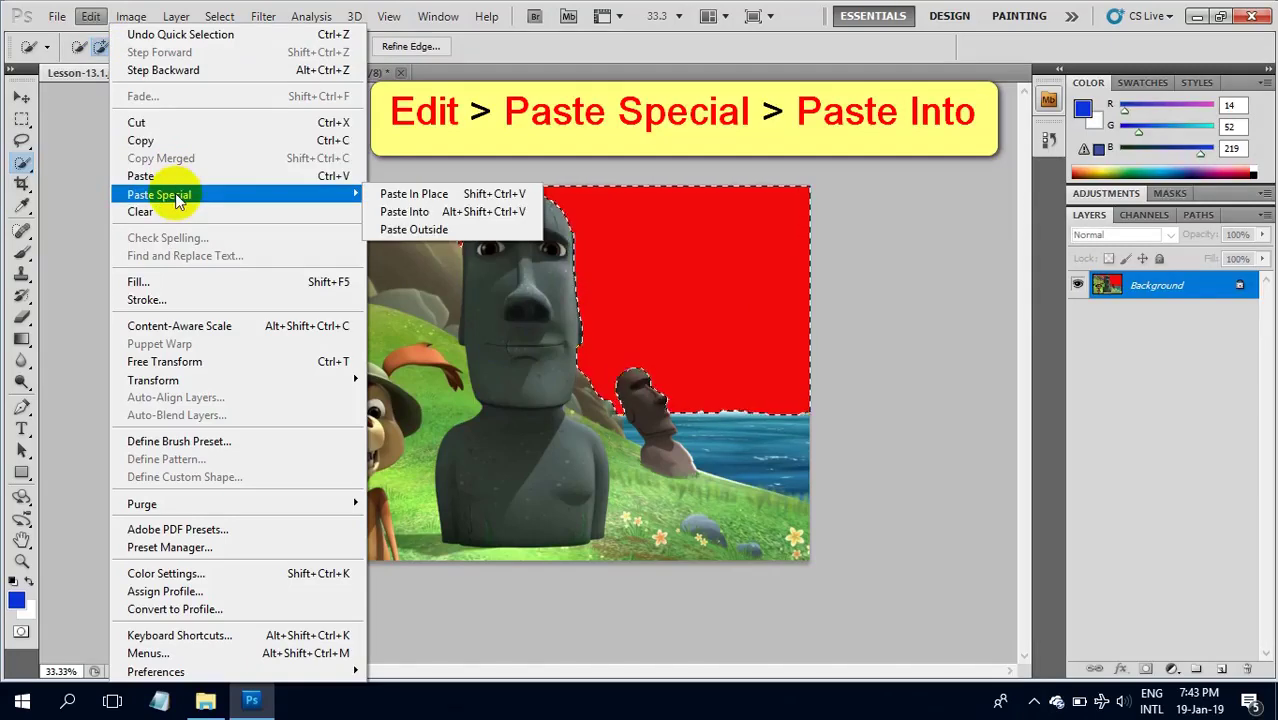
{"action": "mouse_move", "coordinate": [159, 194]}
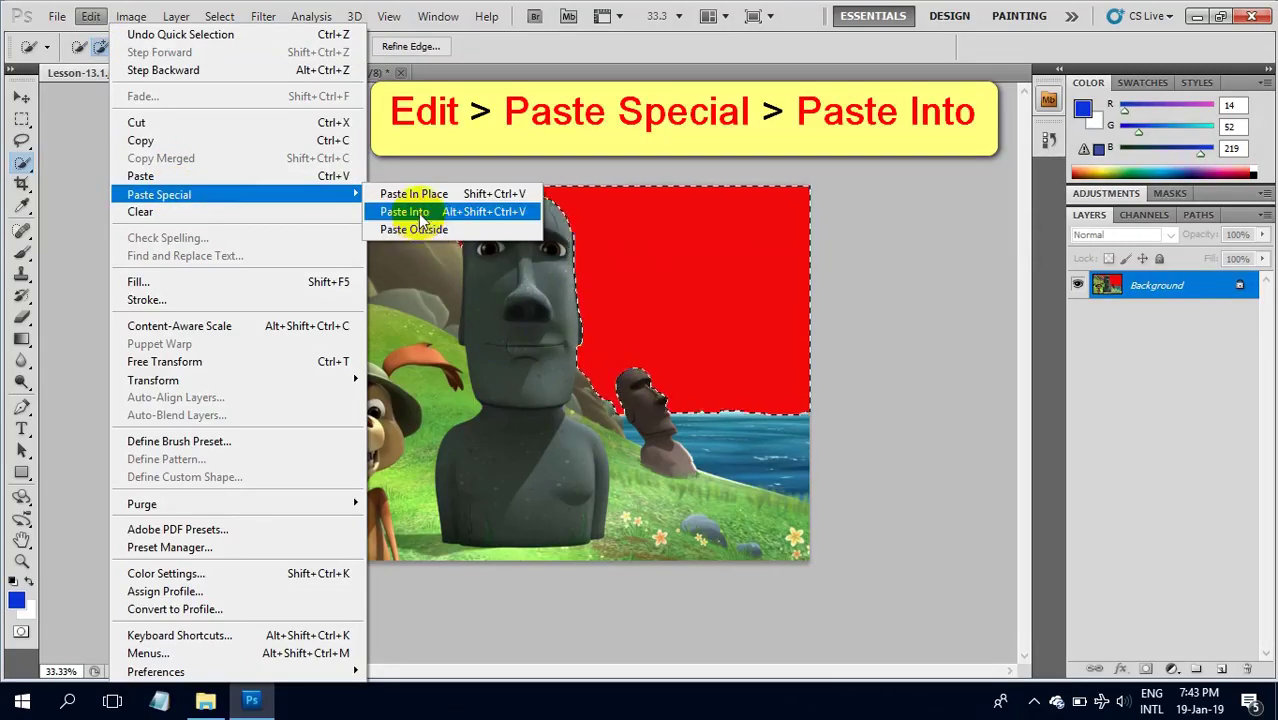
- Paste the clouds into the sky selection and position them over the skyline
{"action": "left_click", "coordinate": [404, 211]}
{"action": "left_click_drag", "start_coordinate": [418, 213], "coordinate": [632, 302]}
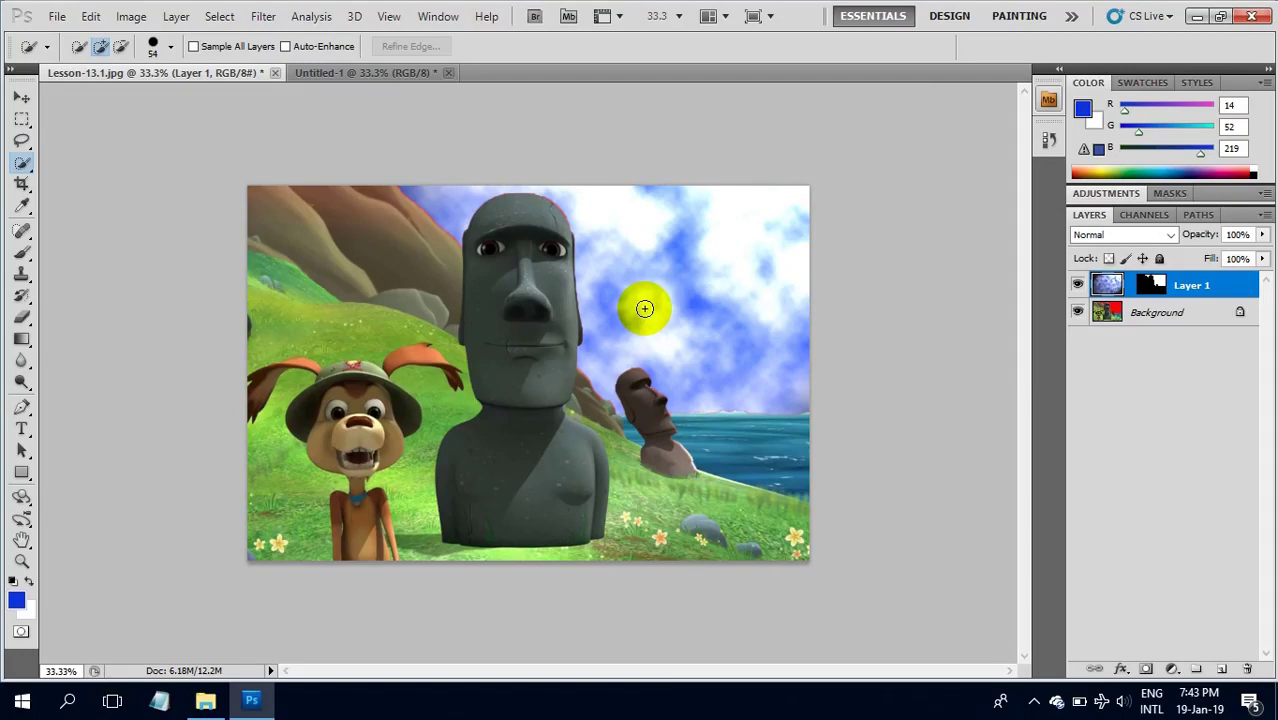
{"action": "left_click_drag", "start_coordinate": [644, 309], "coordinate": [650, 285]}
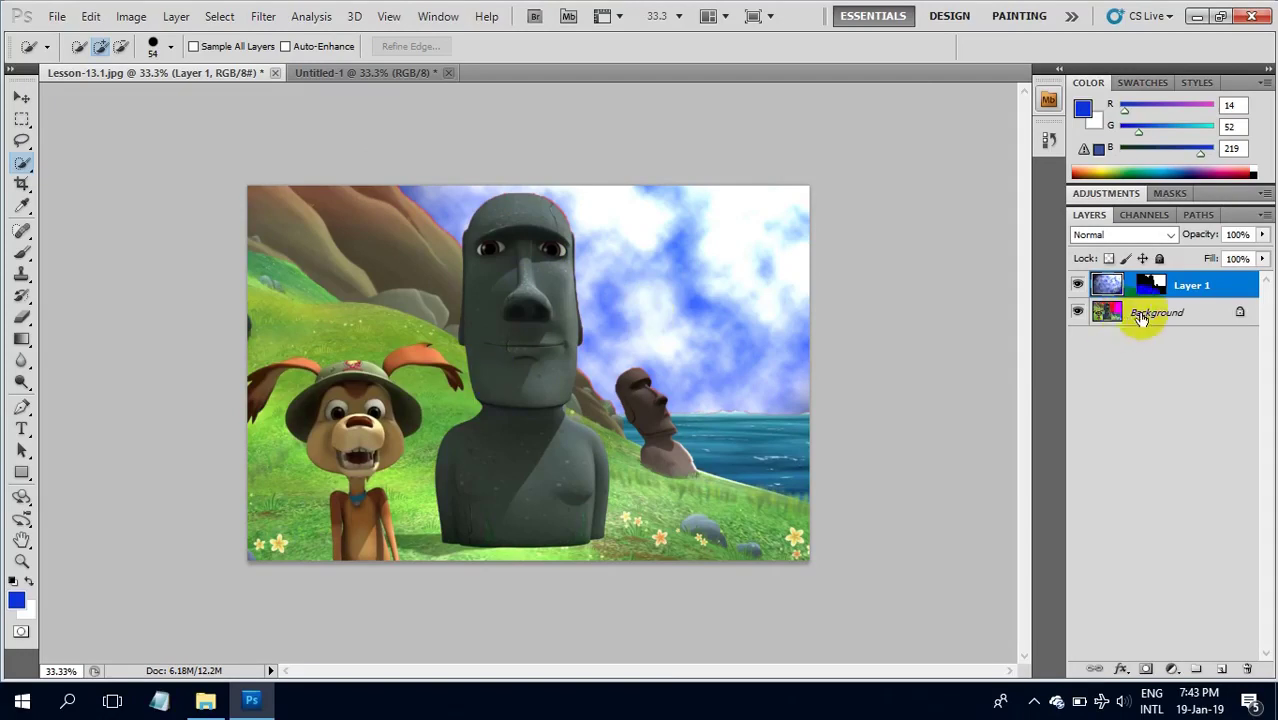
- Flatten the photo, cut the entire image to the clipboard, and switch to Untitled-1
{"action": "right_click", "coordinate": [1150, 316]}
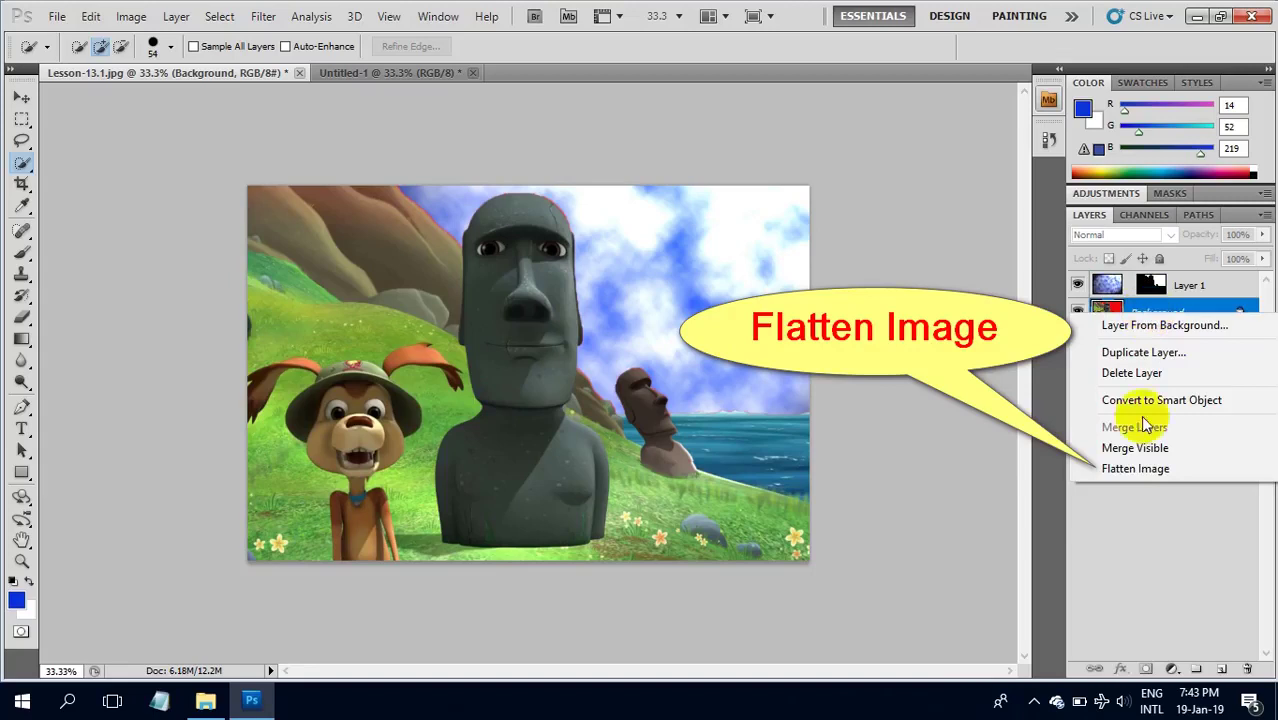
{"action": "left_click", "coordinate": [1133, 470]}
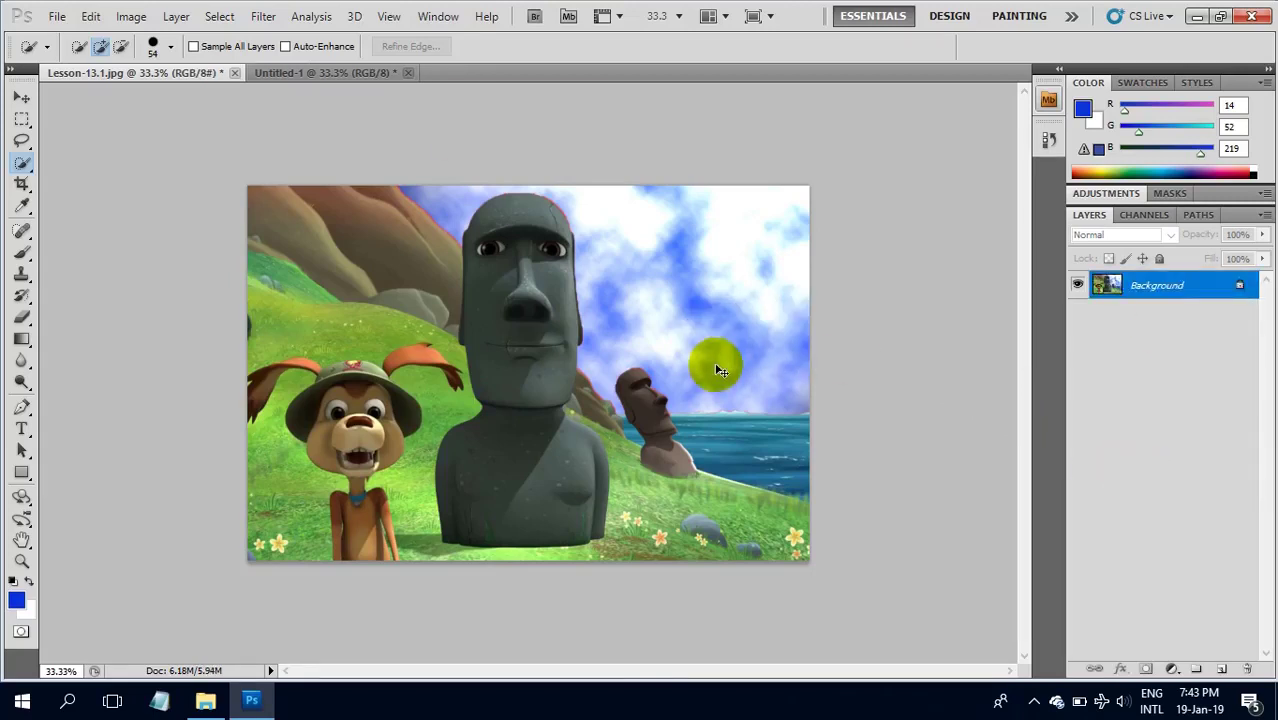
{"action": "key", "text": "ctrl+a"}
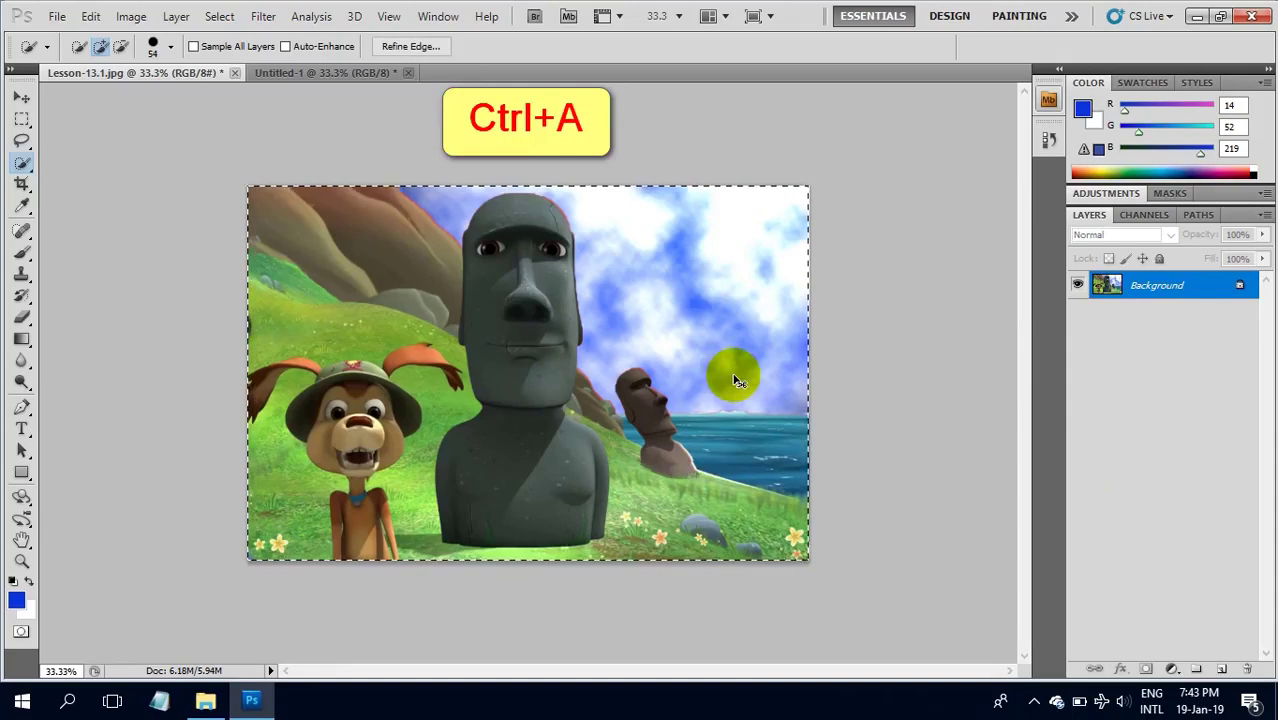
{"action": "key", "text": "ctrl+x"}
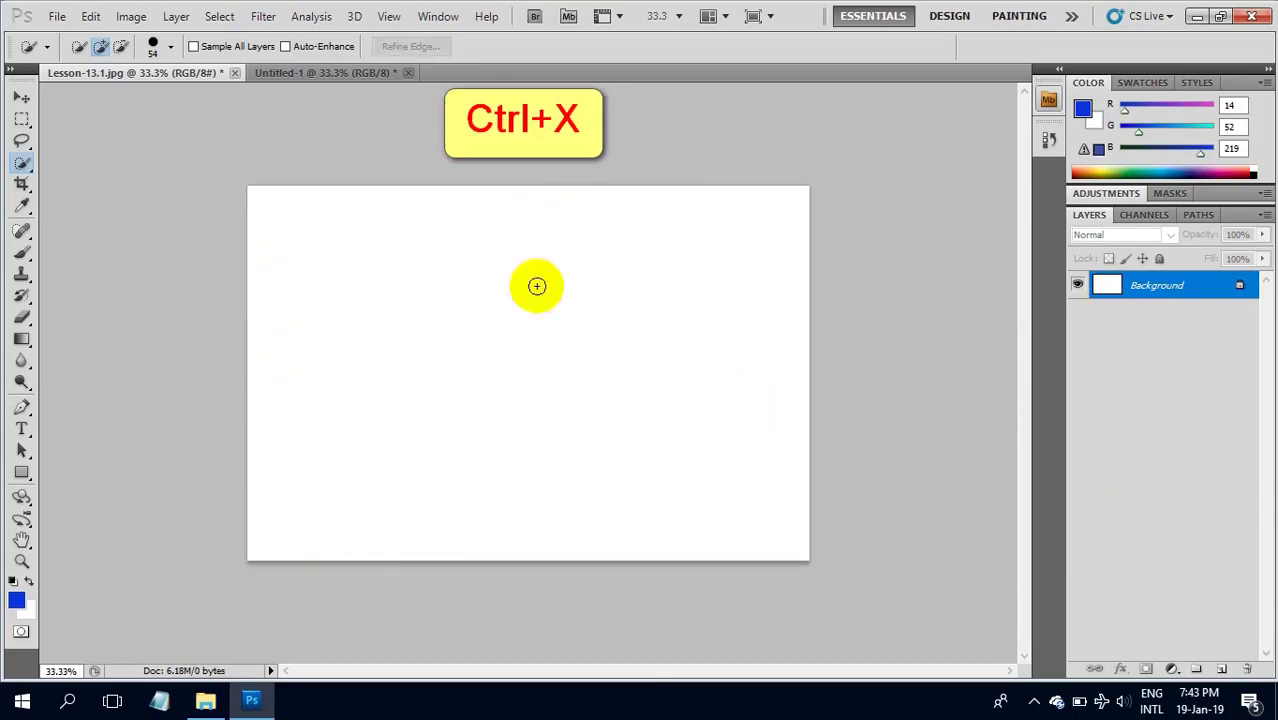
{"action": "left_click", "coordinate": [348, 76]}
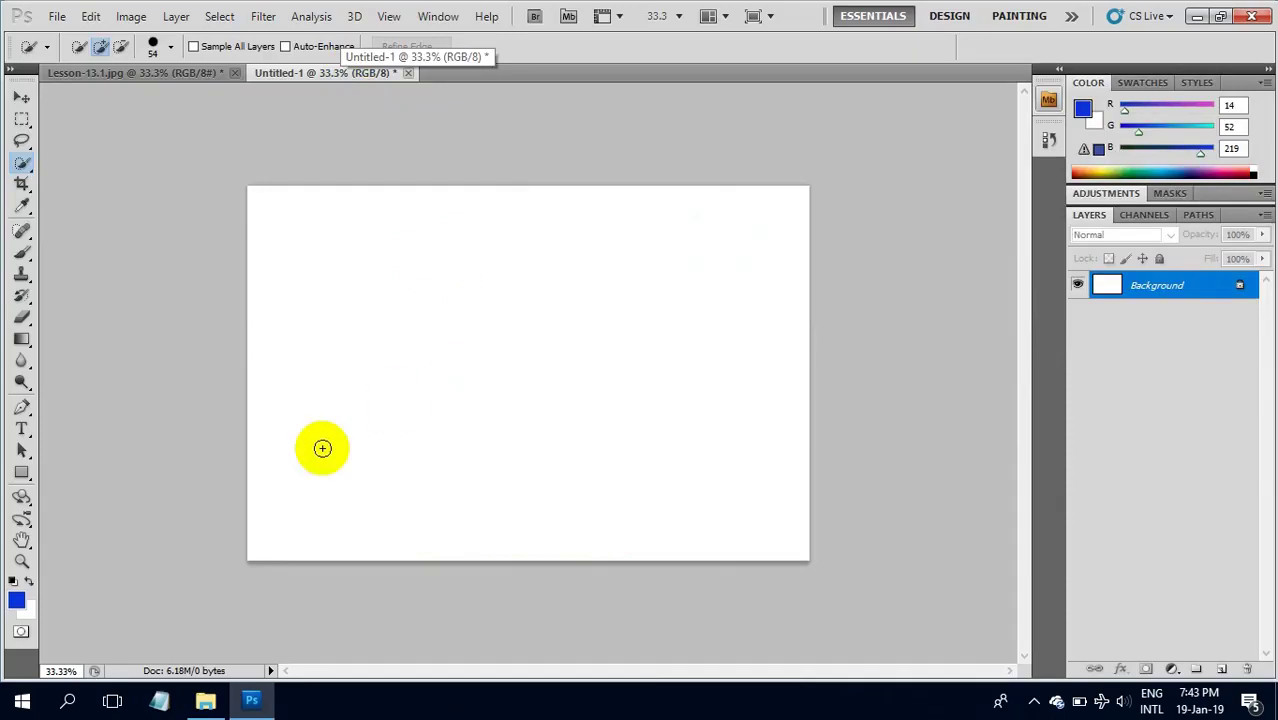
- Render a fresh blue-and-white Clouds pattern onto the Untitled-1 canvas
{"action": "left_click", "coordinate": [264, 18]}
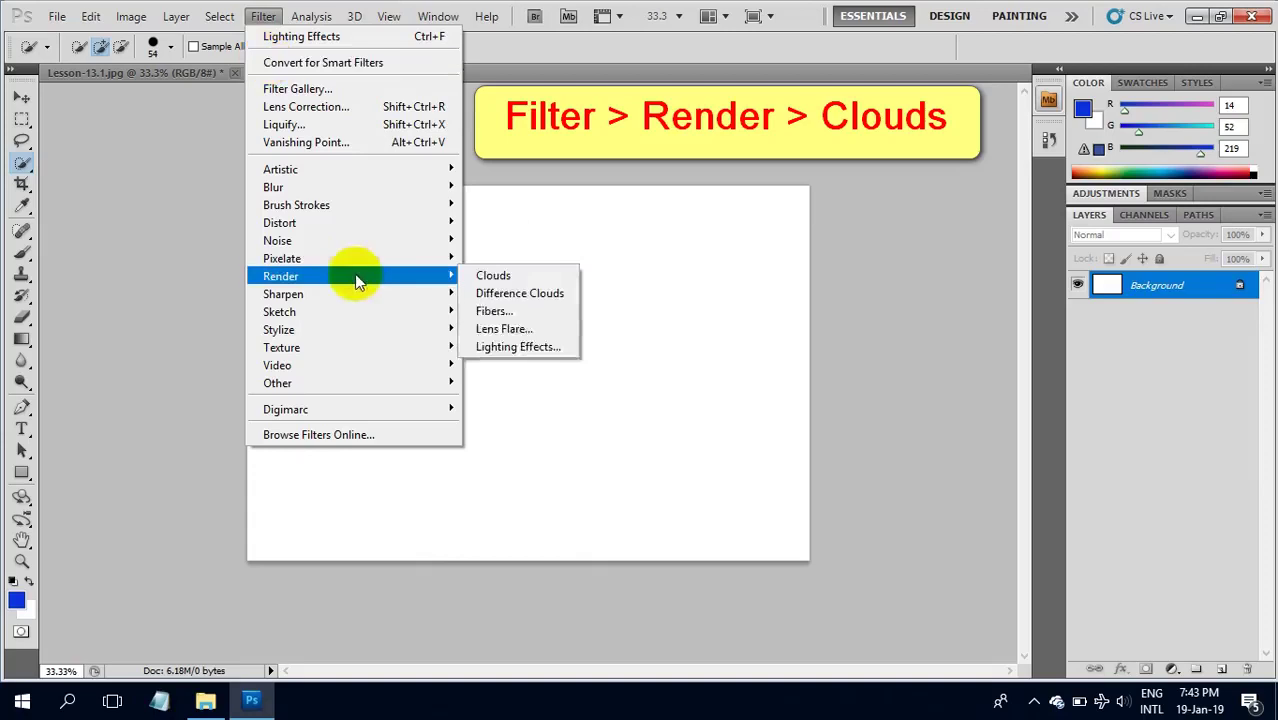
{"action": "mouse_move", "coordinate": [281, 276]}
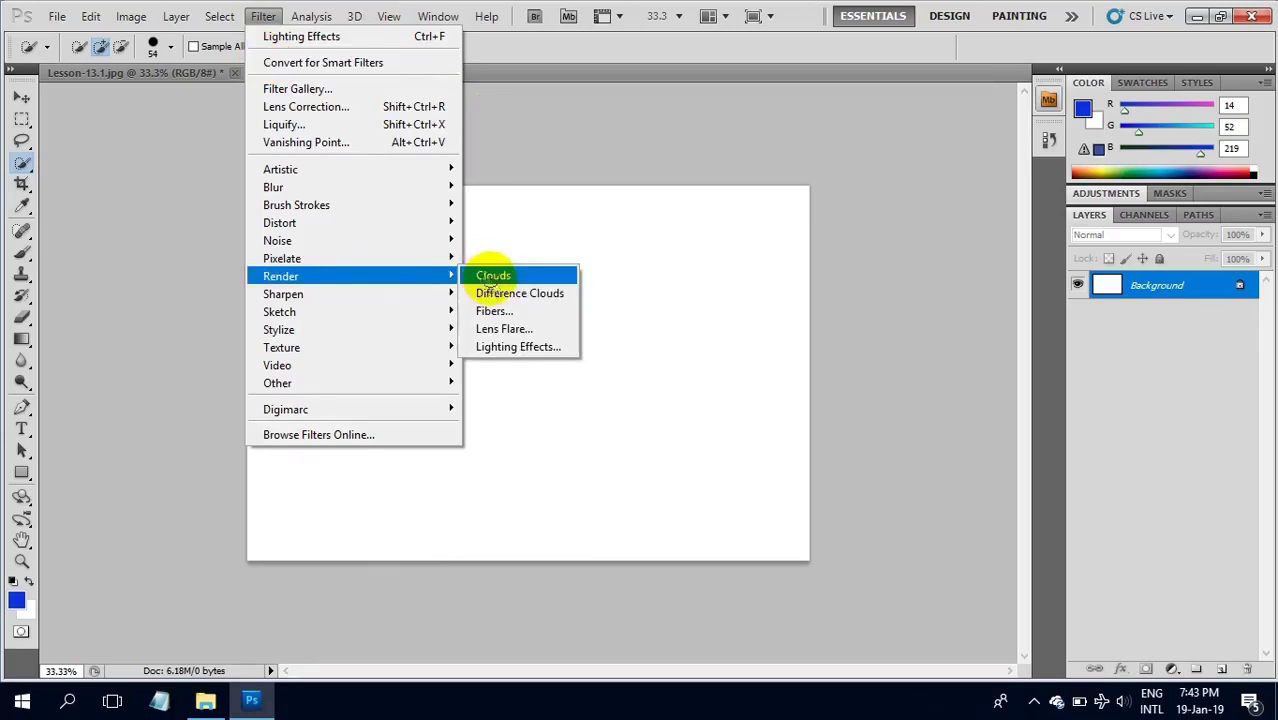
{"action": "left_click", "coordinate": [492, 279]}
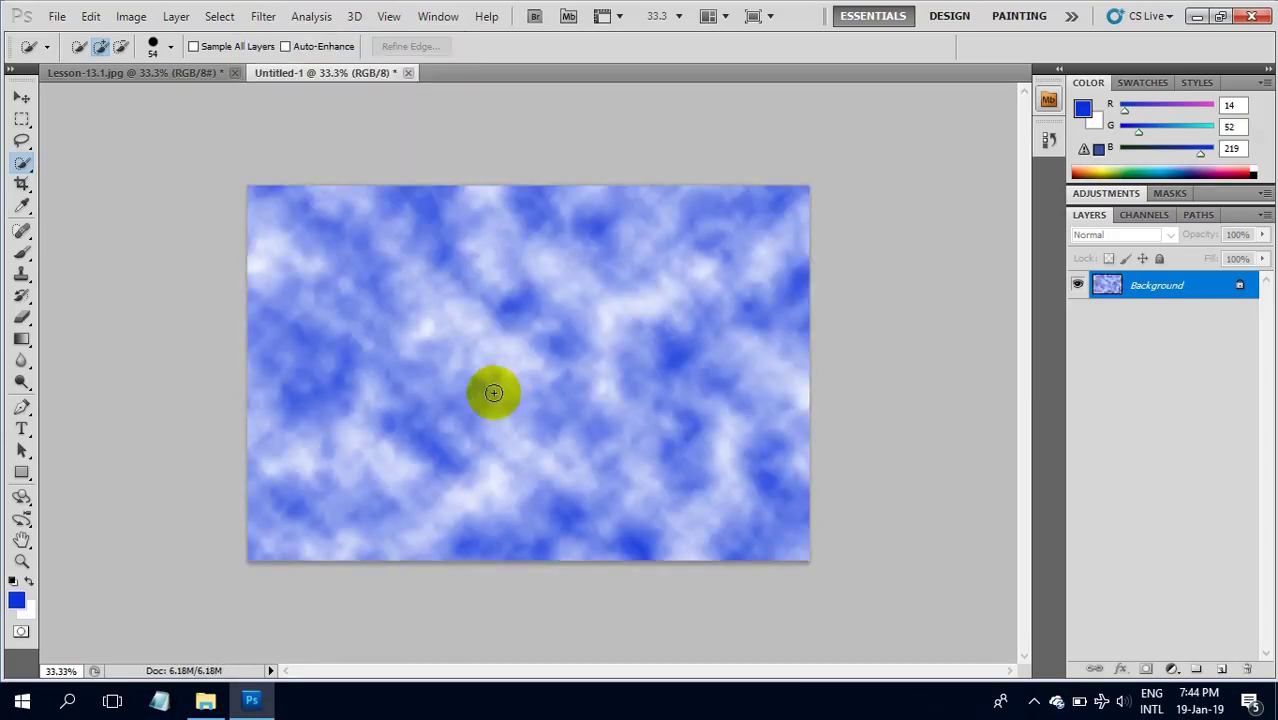
{"action": "left_click", "coordinate": [264, 18]}
{"action": "mouse_move", "coordinate": [281, 276]}
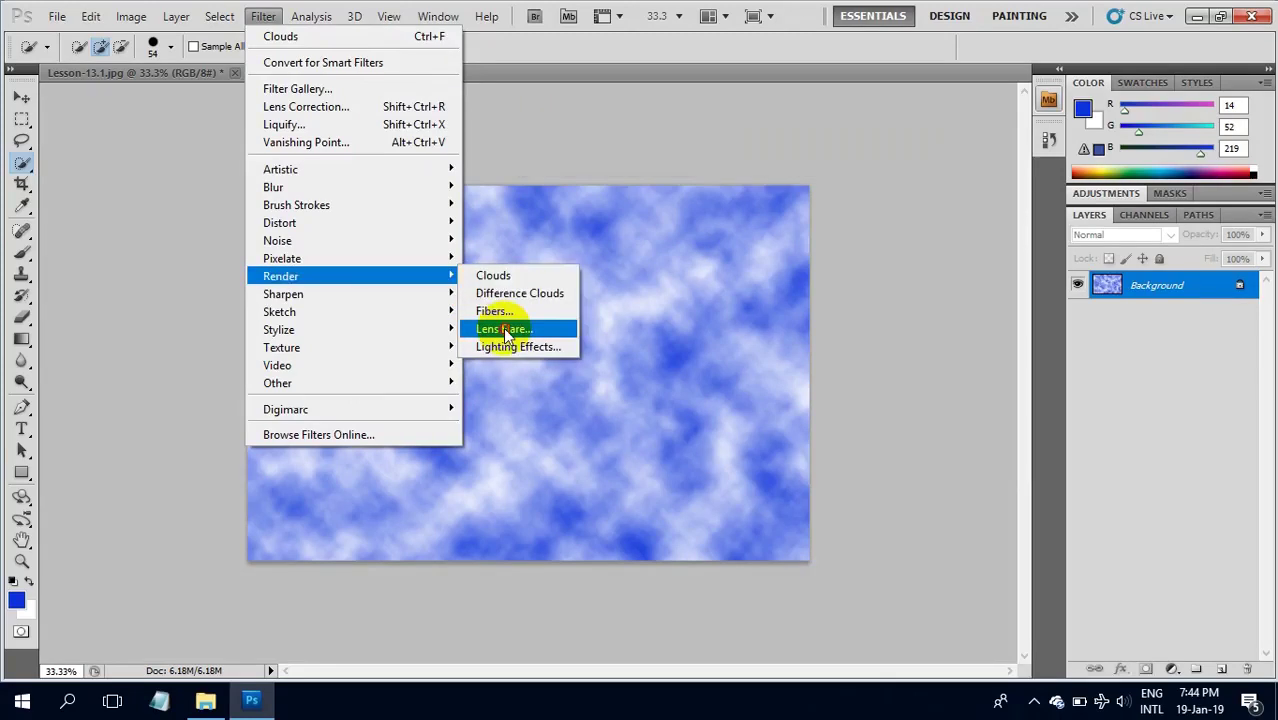
- Add a 100% brightness, 50-300mm Zoom lens flare near the top of the clouds
{"action": "left_click", "coordinate": [504, 329]}
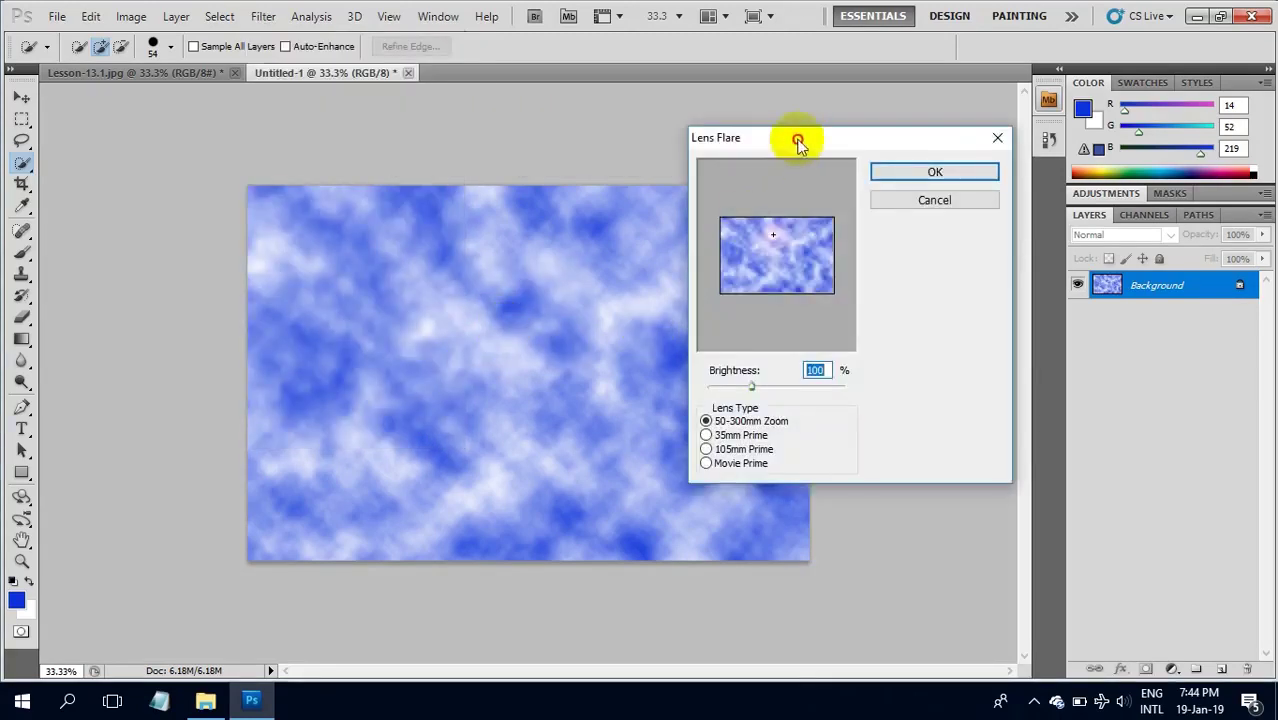
{"action": "left_click_drag", "start_coordinate": [798, 141], "coordinate": [816, 133]}
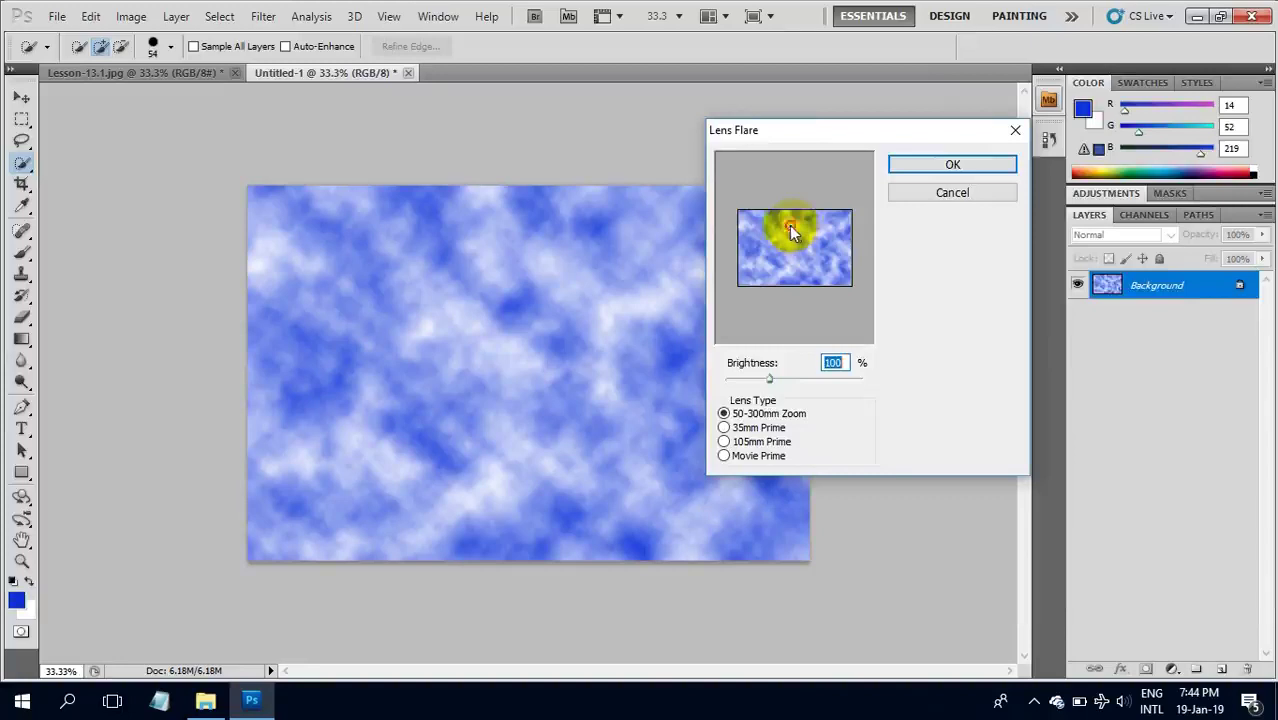
{"action": "left_click_drag", "start_coordinate": [792, 226], "coordinate": [804, 217]}
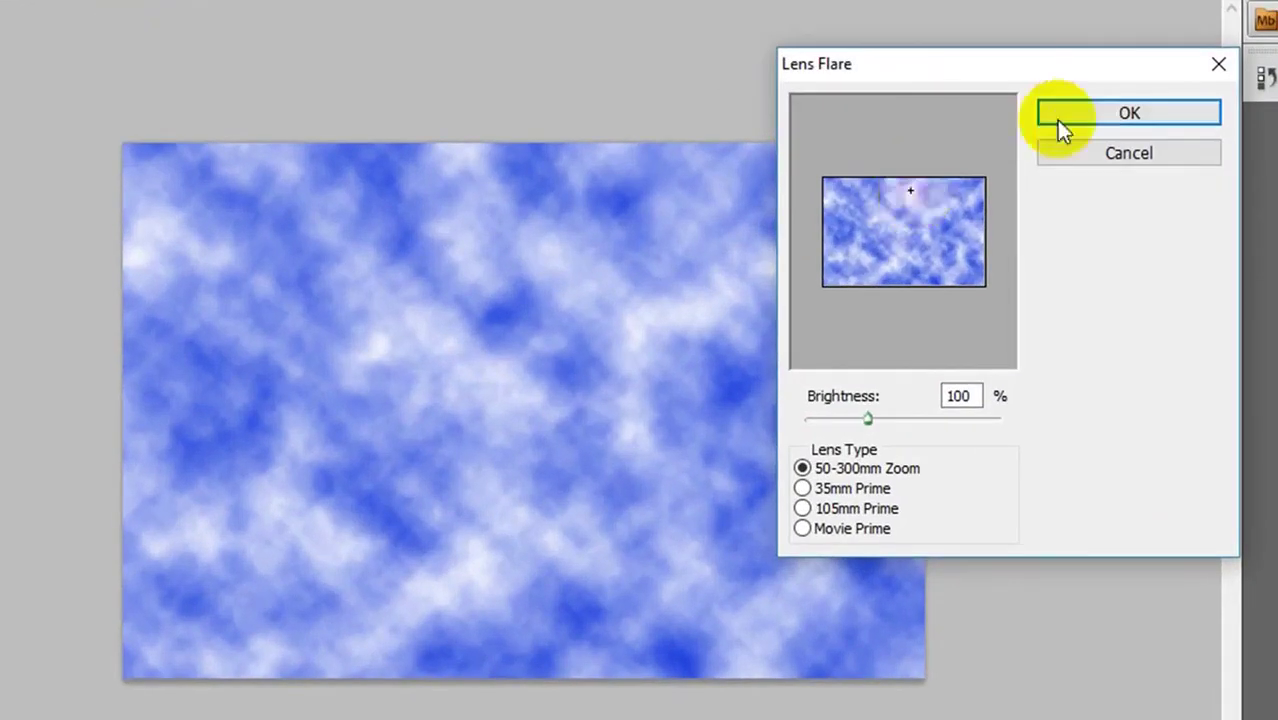
{"action": "left_click", "coordinate": [1058, 119]}
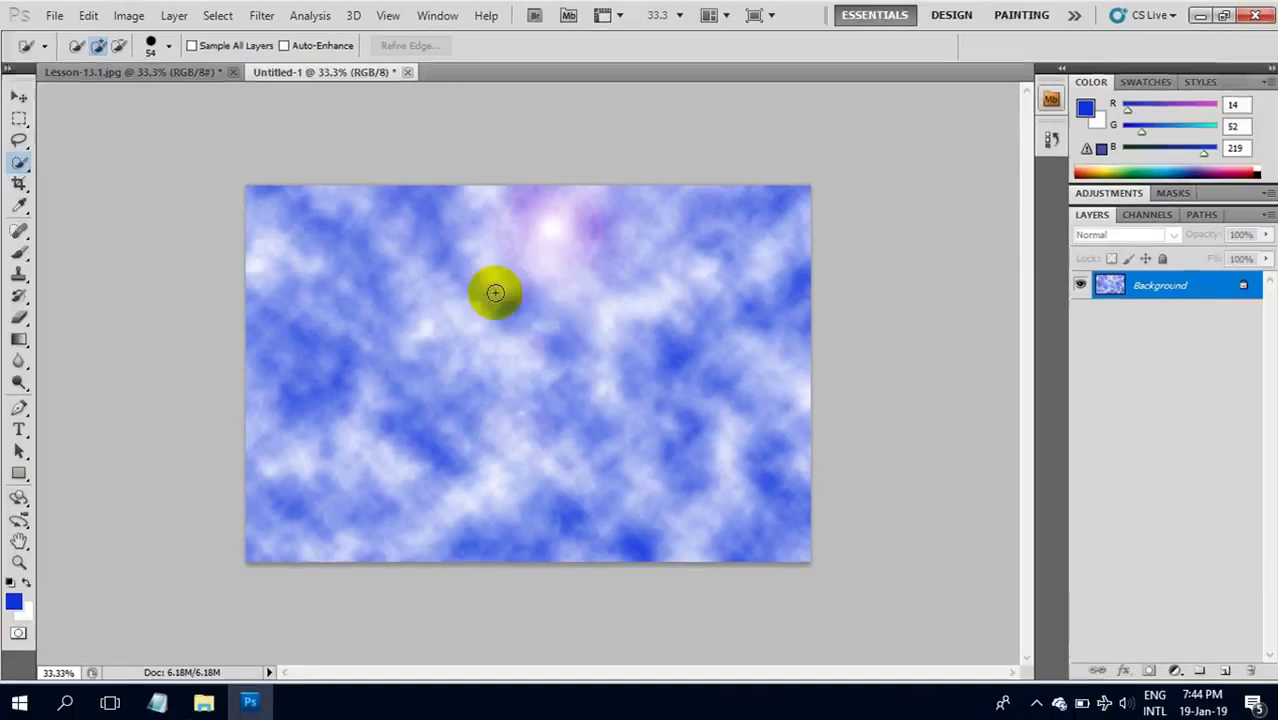
- Apply Lighting Effects with an enlarged Blue Omni light so the clouds glow cyan to deep blue
{"action": "left_click", "coordinate": [262, 16]}
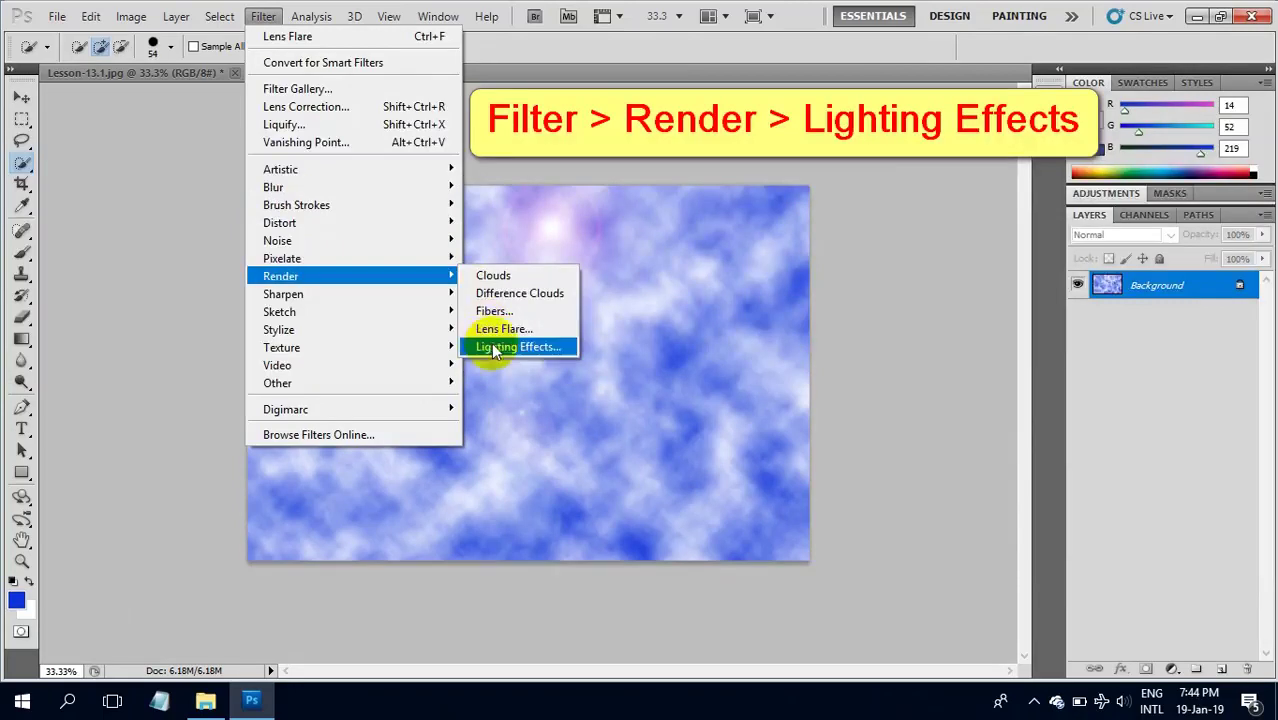
{"action": "left_click", "coordinate": [492, 344]}
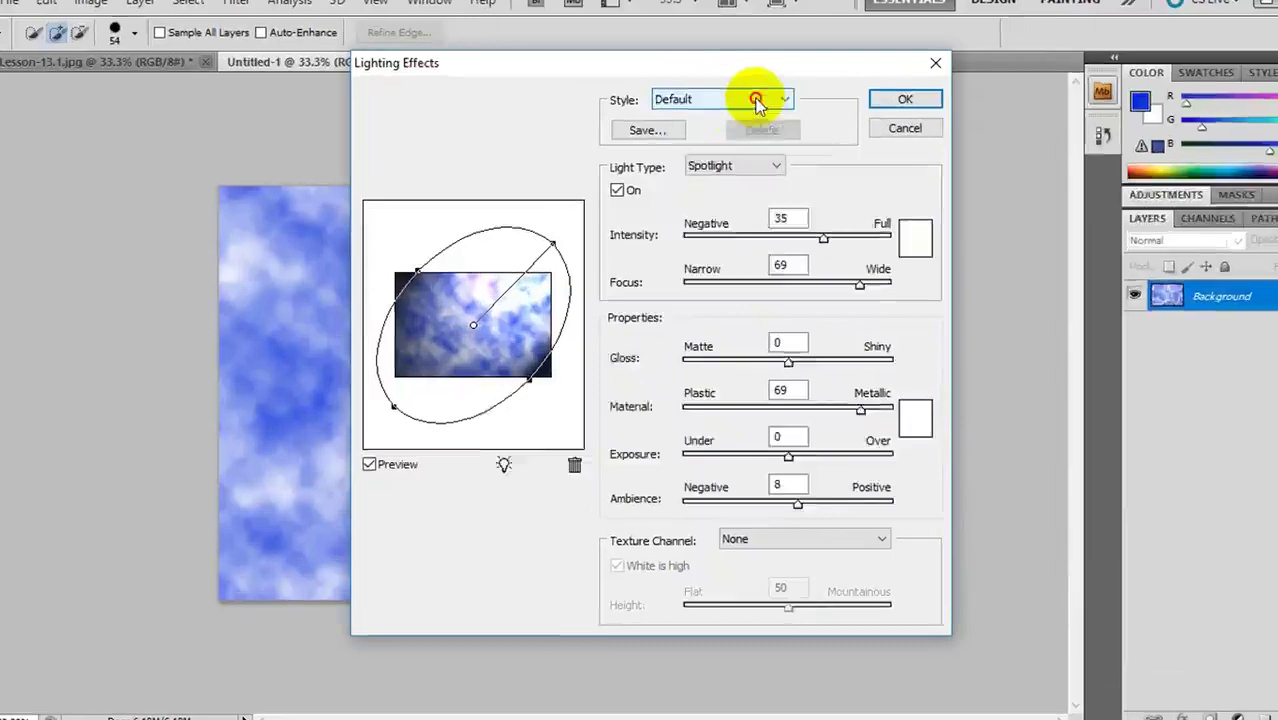
{"action": "left_click", "coordinate": [710, 106]}
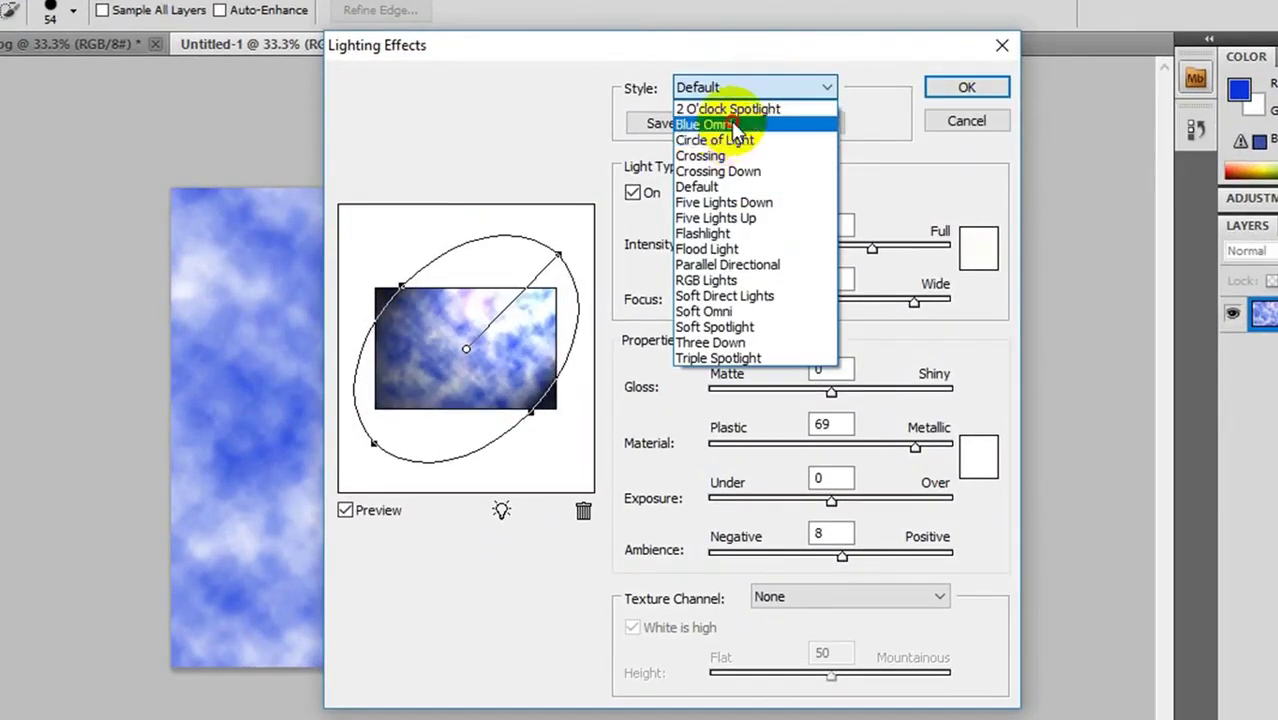
{"action": "left_click", "coordinate": [730, 124]}
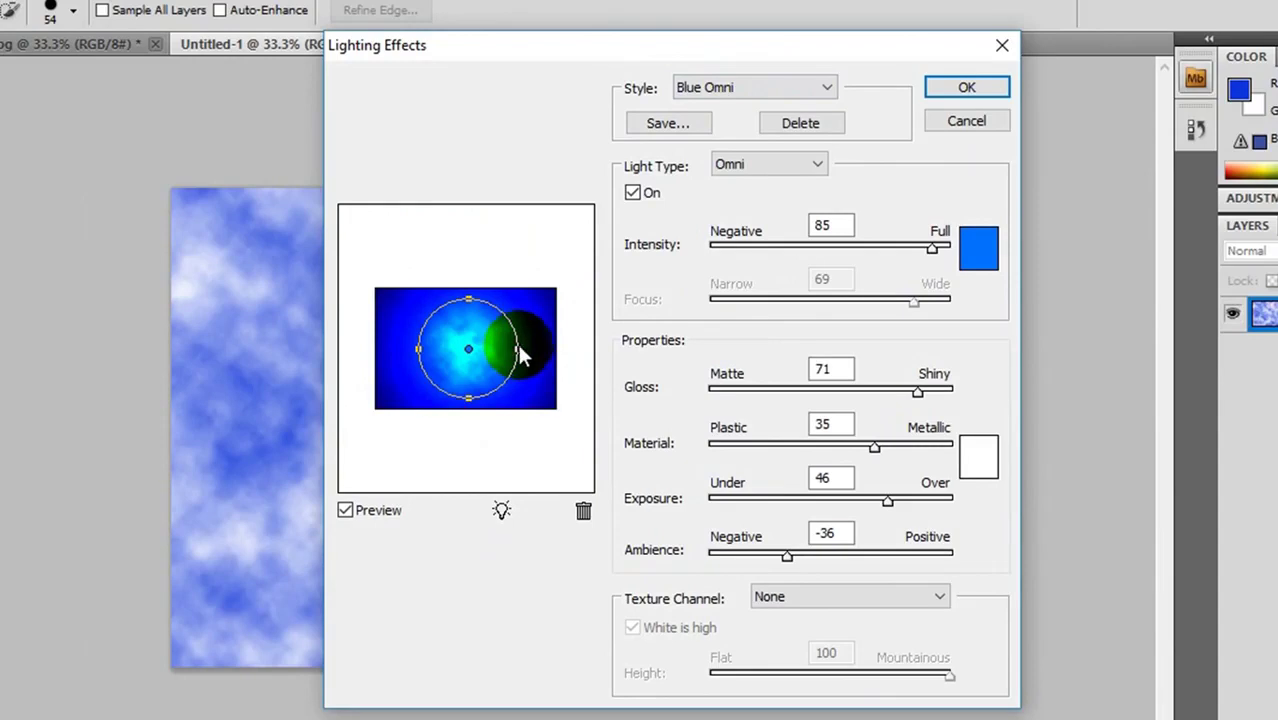
{"action": "left_click_drag", "start_coordinate": [520, 347], "coordinate": [520, 351]}
{"action": "left_click_drag", "start_coordinate": [518, 350], "coordinate": [533, 350]}
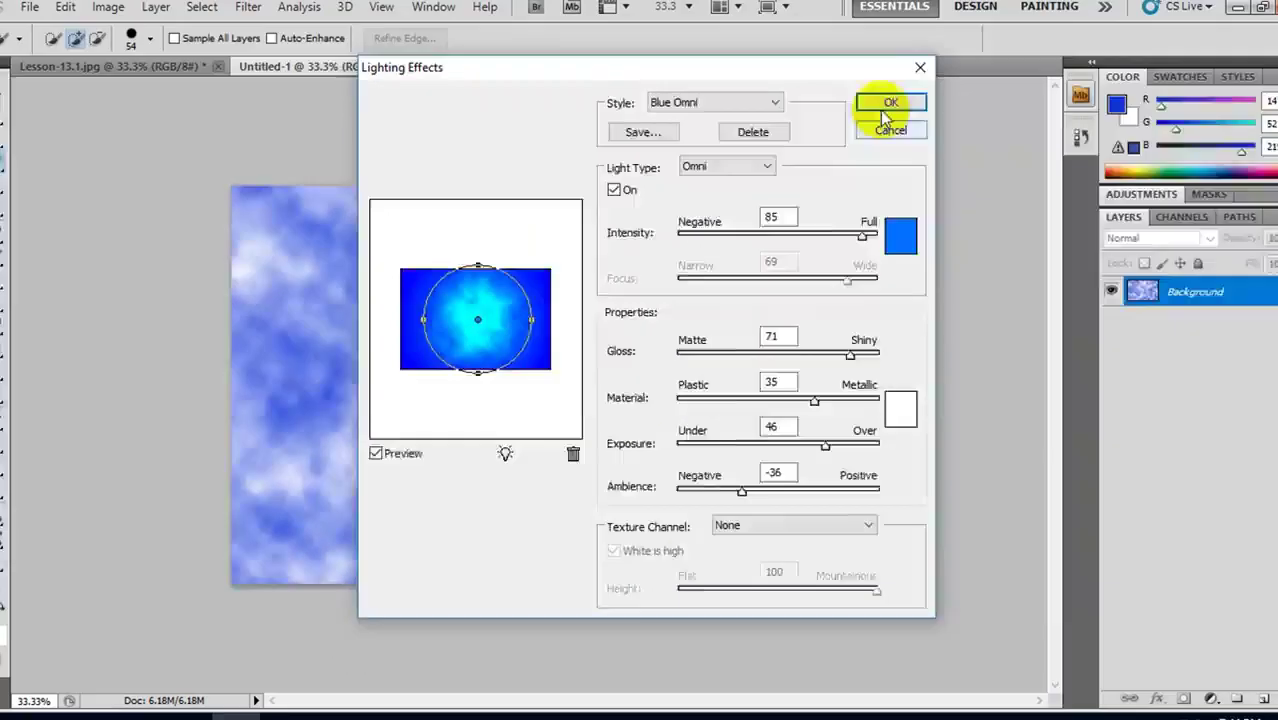
{"action": "left_click", "coordinate": [966, 87]}
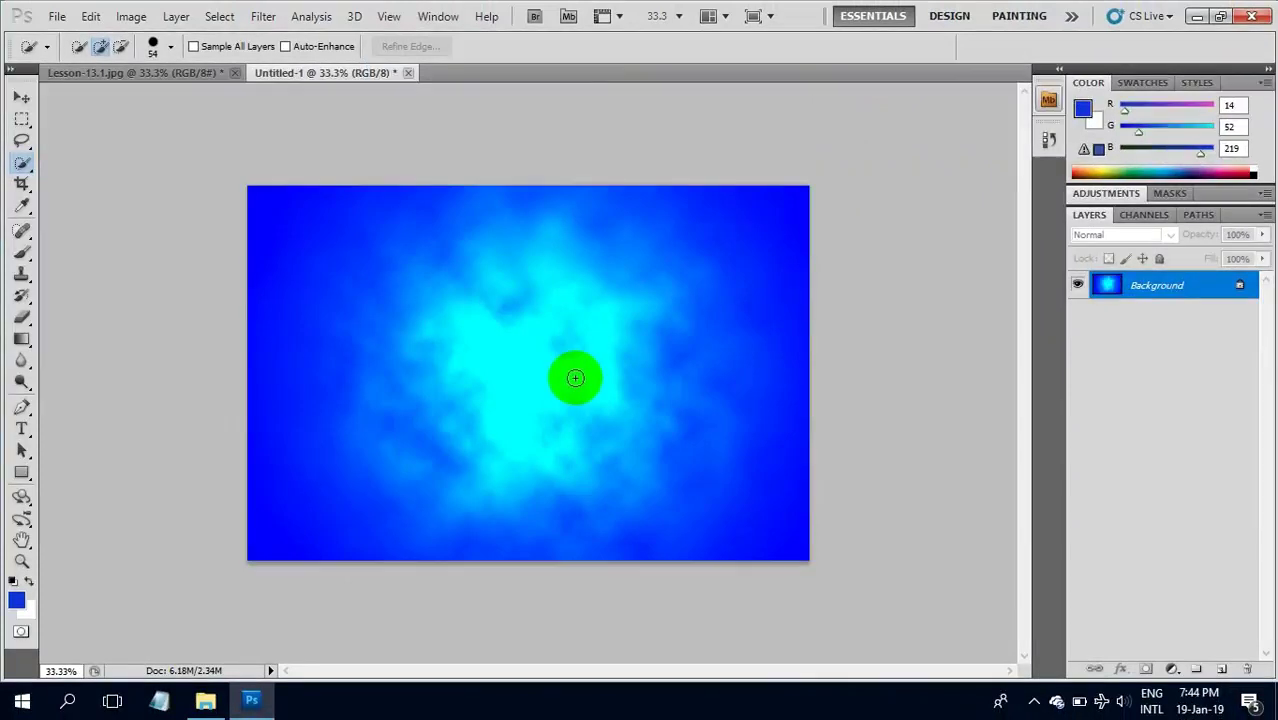
- Paste the cut moai photo into Untitled-1 as Layer 1 and put it under Free Transform
{"action": "key", "text": "ctrl+v"}
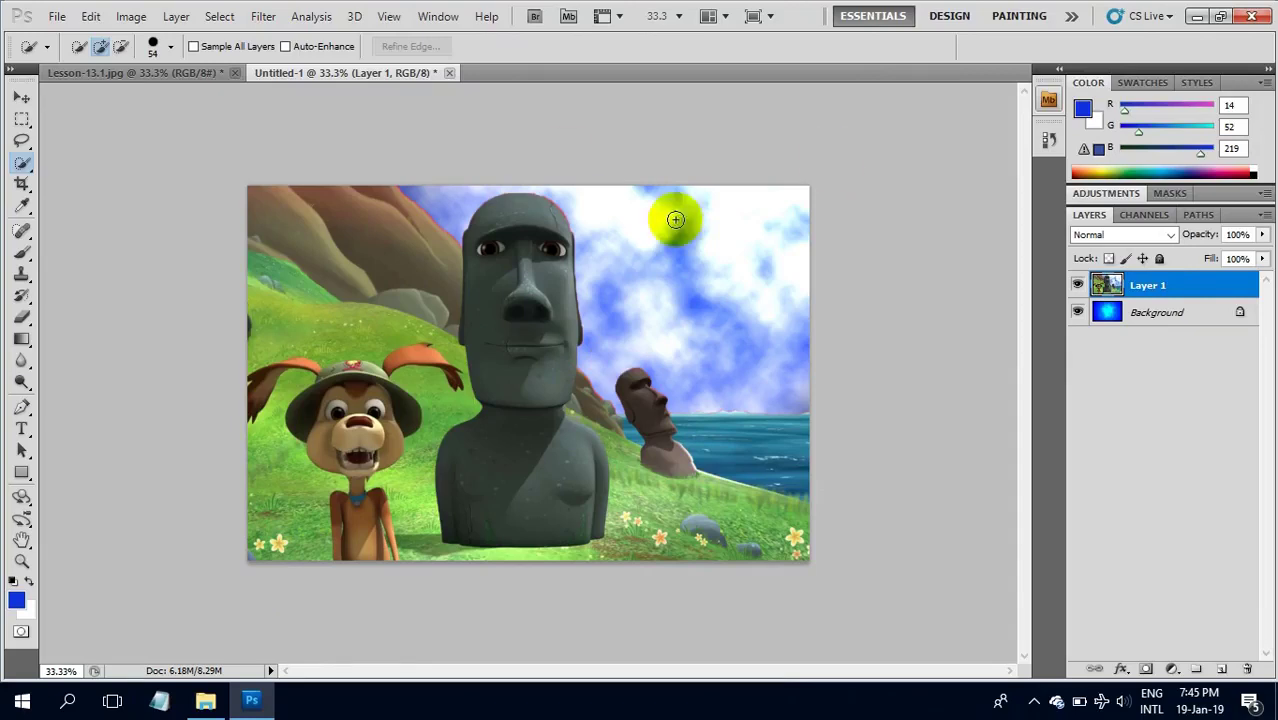
{"action": "left_click_drag", "start_coordinate": [676, 220], "coordinate": [375, 503]}
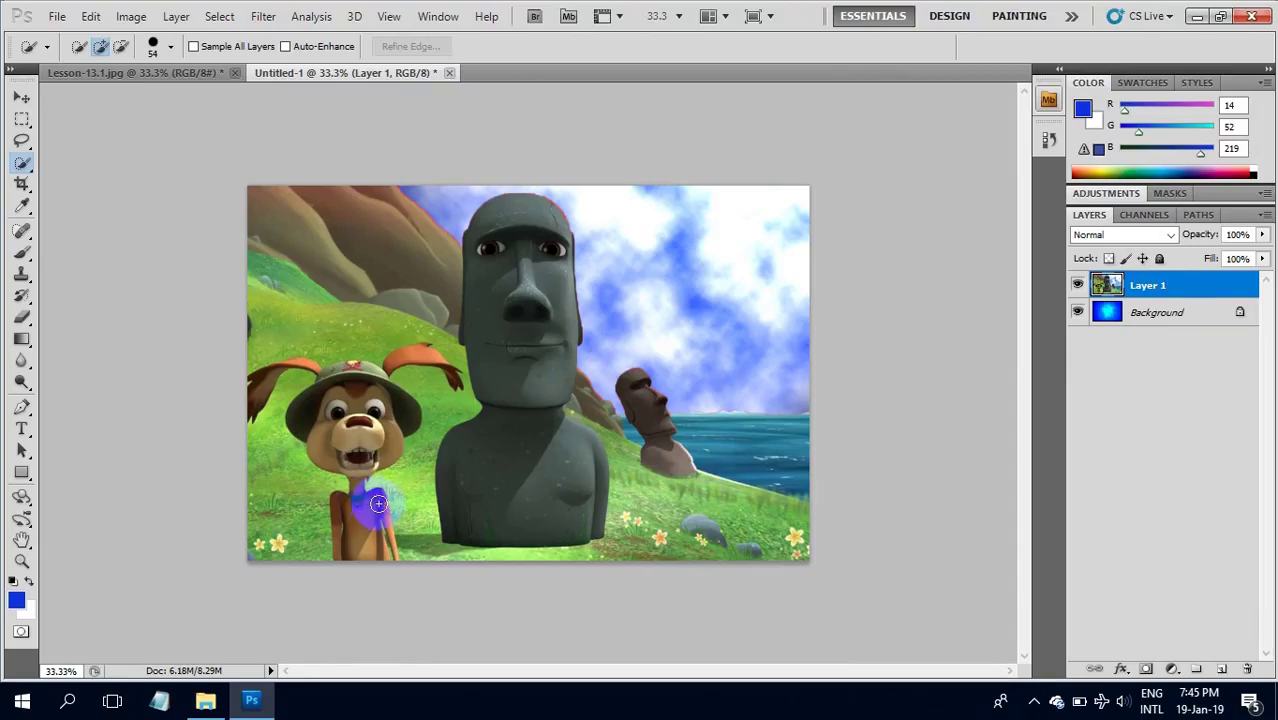
{"action": "key", "text": "ctrl+t"}
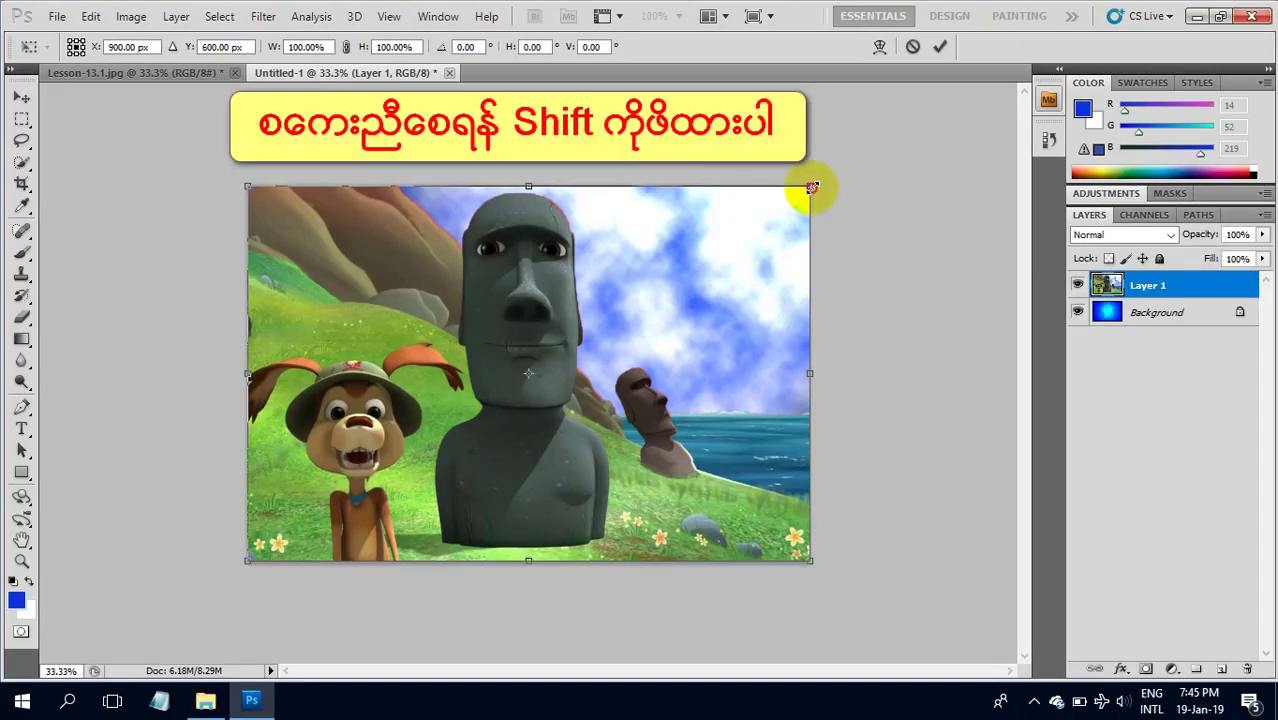
- Scale the moai photo proportionally to 28.92% into the bottom-left corner and commit it
{"action": "left_click_drag", "start_coordinate": [812, 187], "coordinate": [428, 477]}
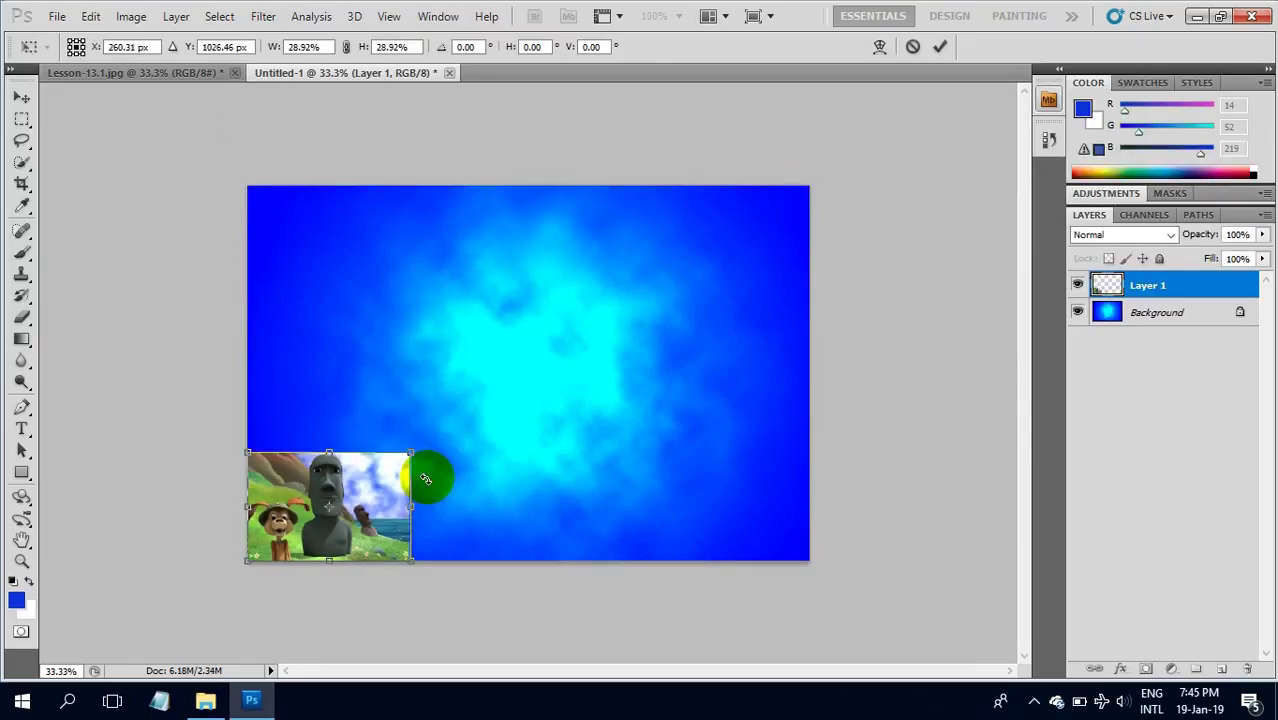
{"action": "key", "text": "Return"}
{"action": "key", "text": "w"}
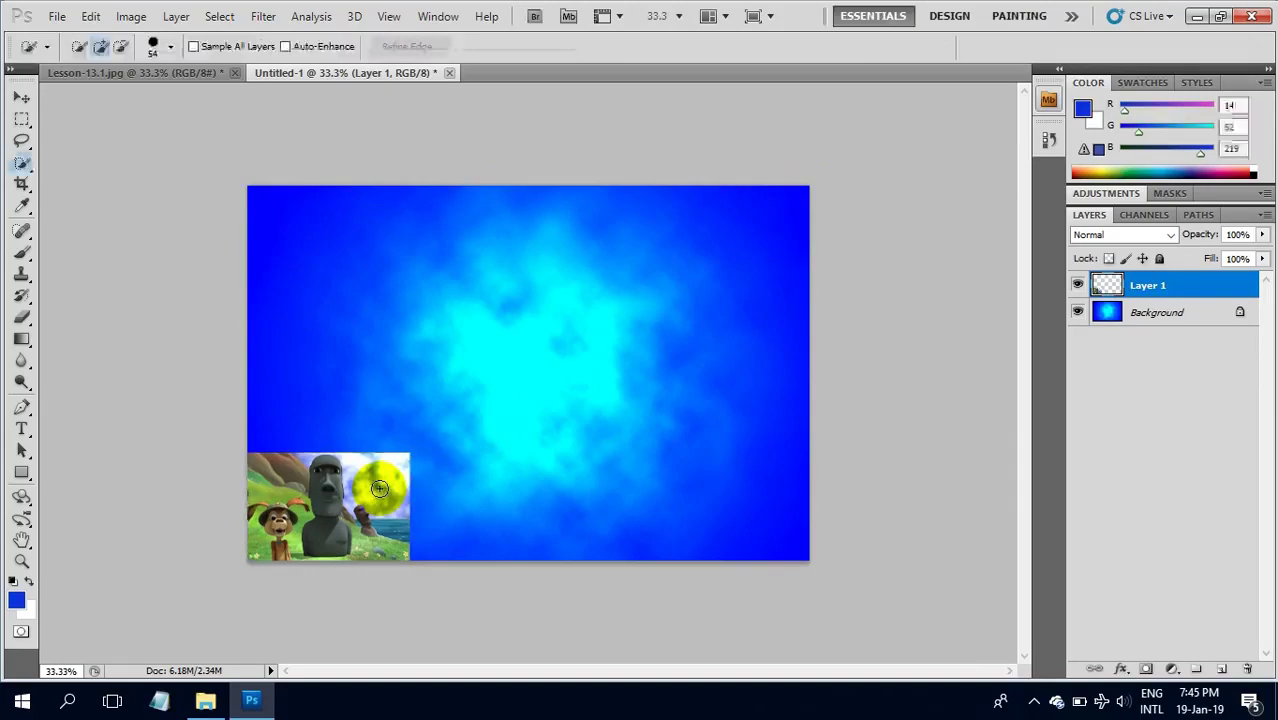
{"action": "mouse_move", "coordinate": [380, 490]}
{"action": "left_mouse_down"}
{"action": "mouse_move", "coordinate": [365, 478]}
{"action": "mouse_move", "coordinate": [319, 503]}
{"action": "left_mouse_up"}
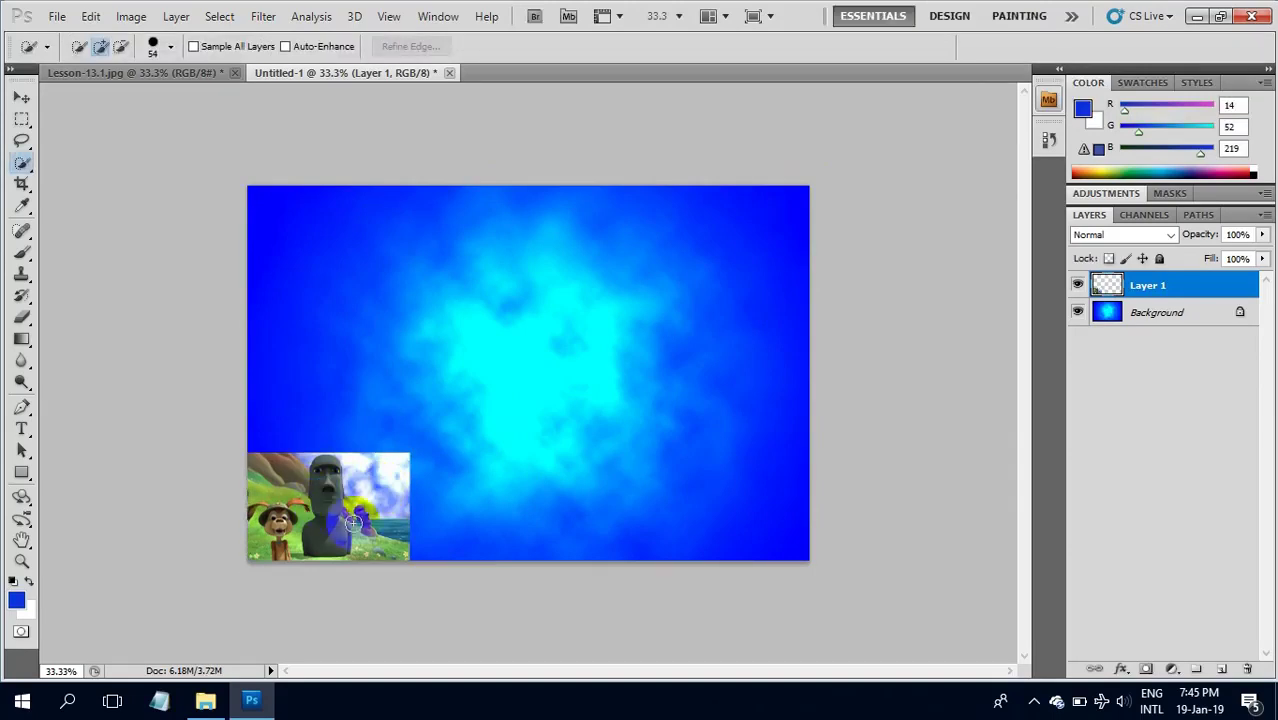
{"action": "mouse_move", "coordinate": [560, 513]}
{"action": "left_mouse_down"}
{"action": "mouse_move", "coordinate": [667, 509]}
{"action": "mouse_move", "coordinate": [408, 490]}
{"action": "left_mouse_up"}
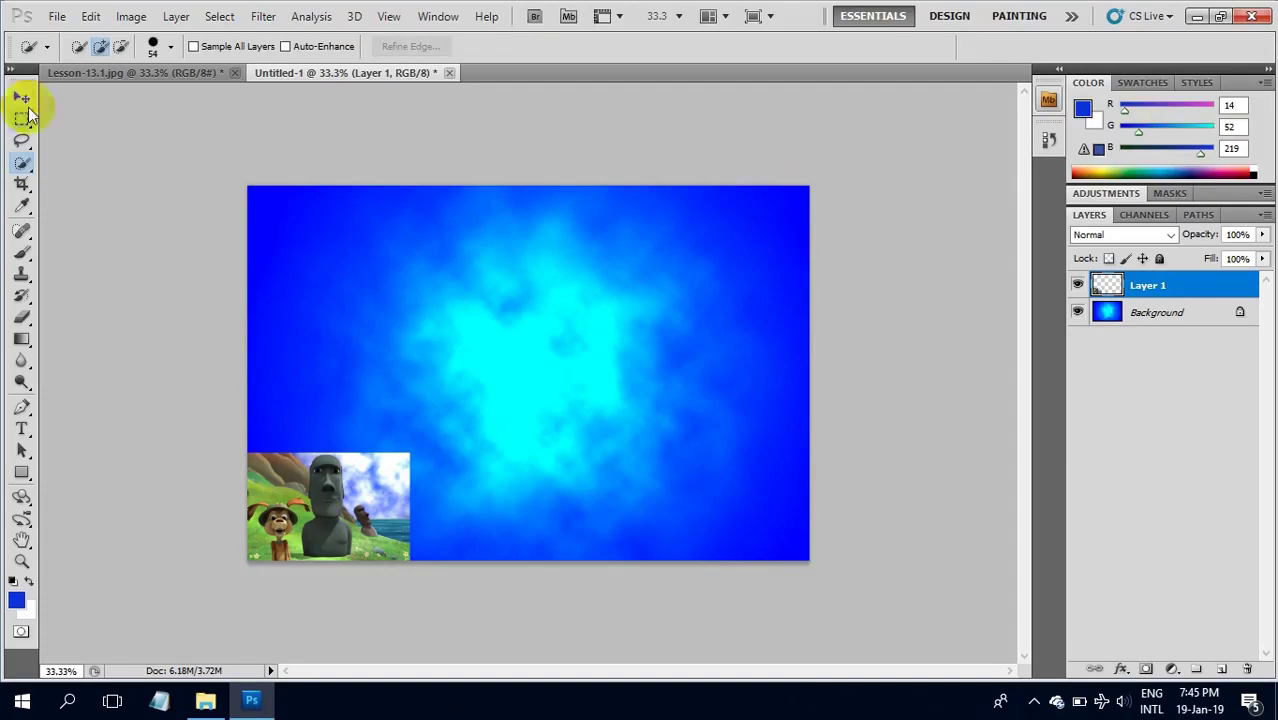
- Alt-drag copies of the photo into the bottom-right, top-right and top-left corners
{"action": "left_click", "coordinate": [21, 100]}
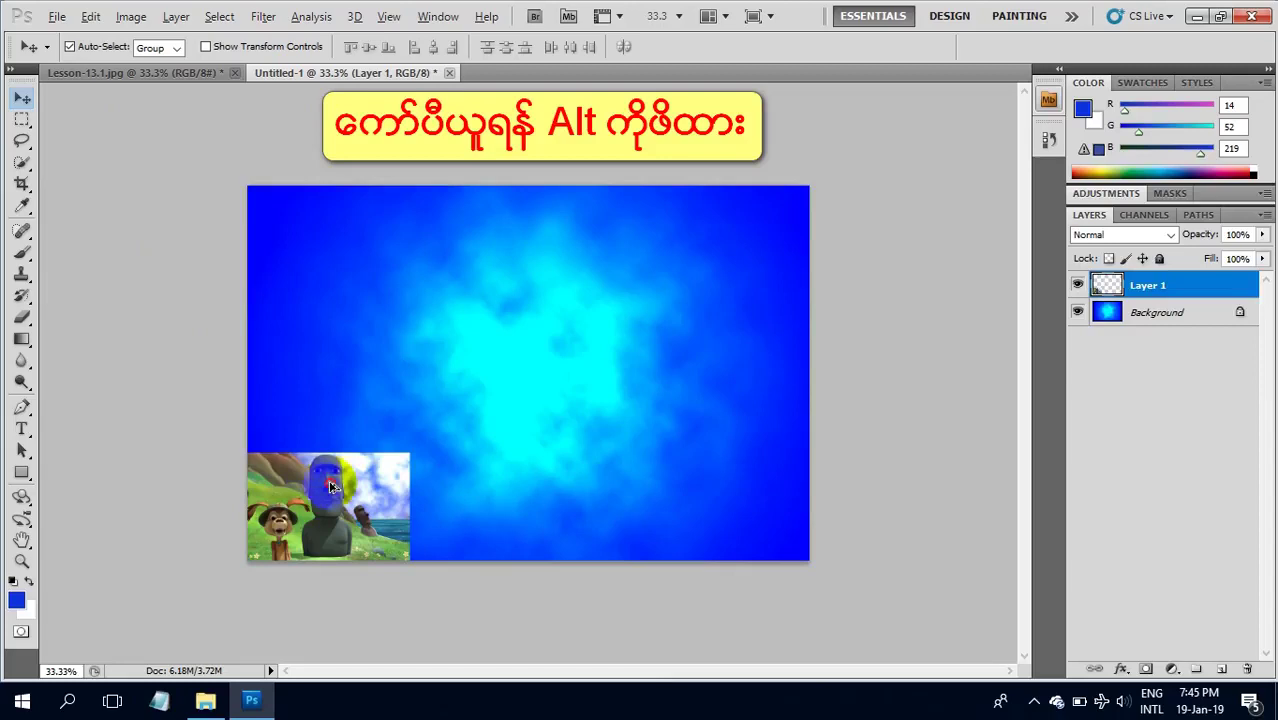
{"action": "mouse_move", "coordinate": [344, 490]}
{"action": "left_mouse_down"}
{"action": "mouse_move", "coordinate": [717, 478]}
{"action": "mouse_move", "coordinate": [731, 490]}
{"action": "left_mouse_up"}
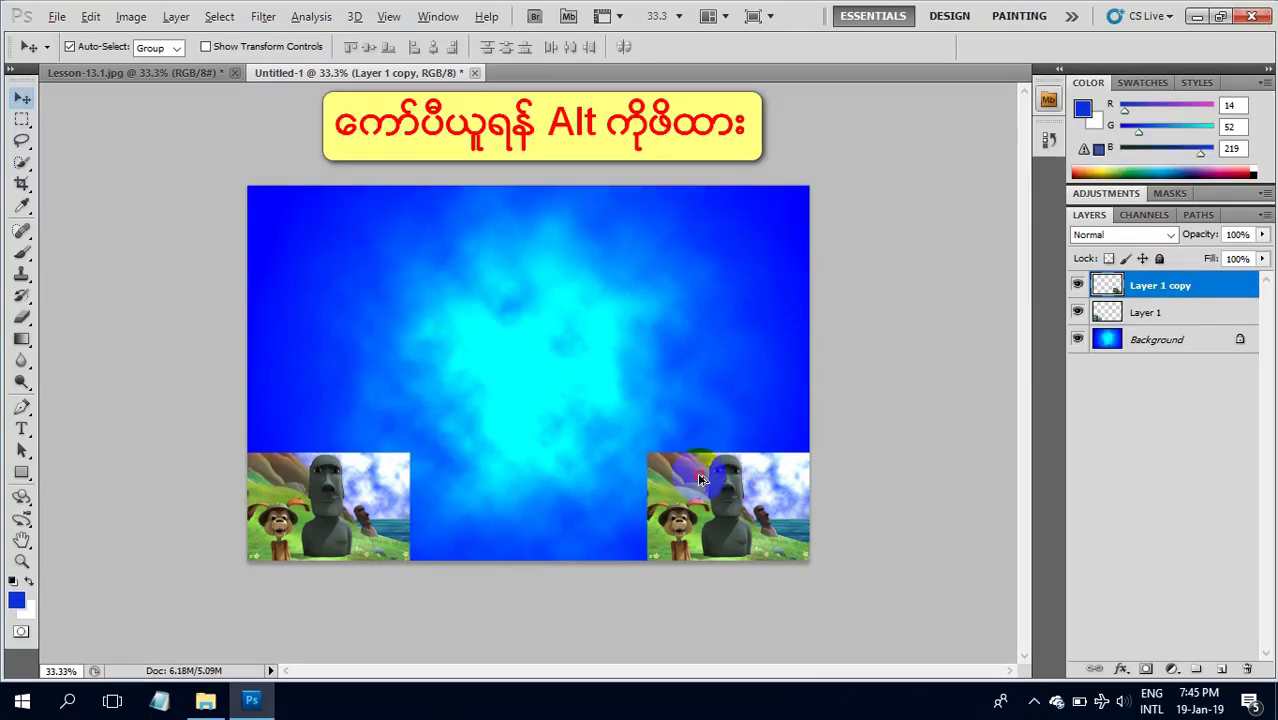
{"action": "left_click_drag", "start_coordinate": [697, 472], "coordinate": [710, 214]}
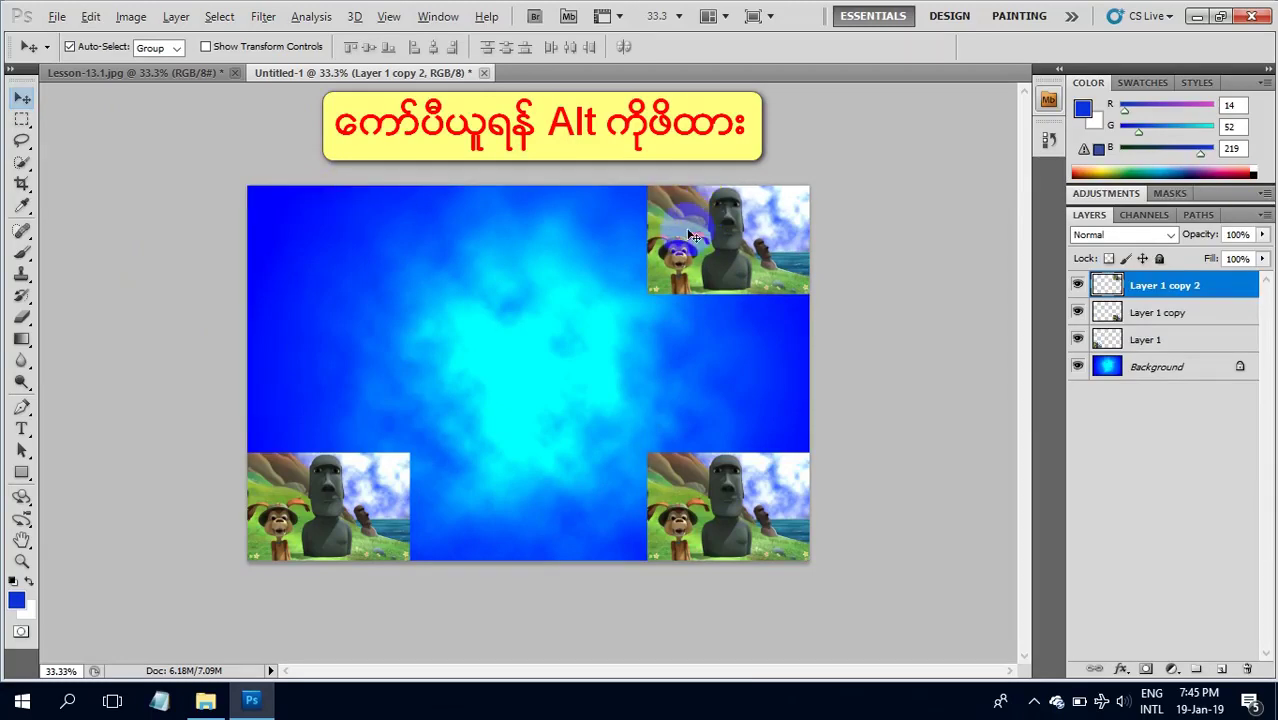
{"action": "left_click_drag", "start_coordinate": [688, 233], "coordinate": [295, 238]}
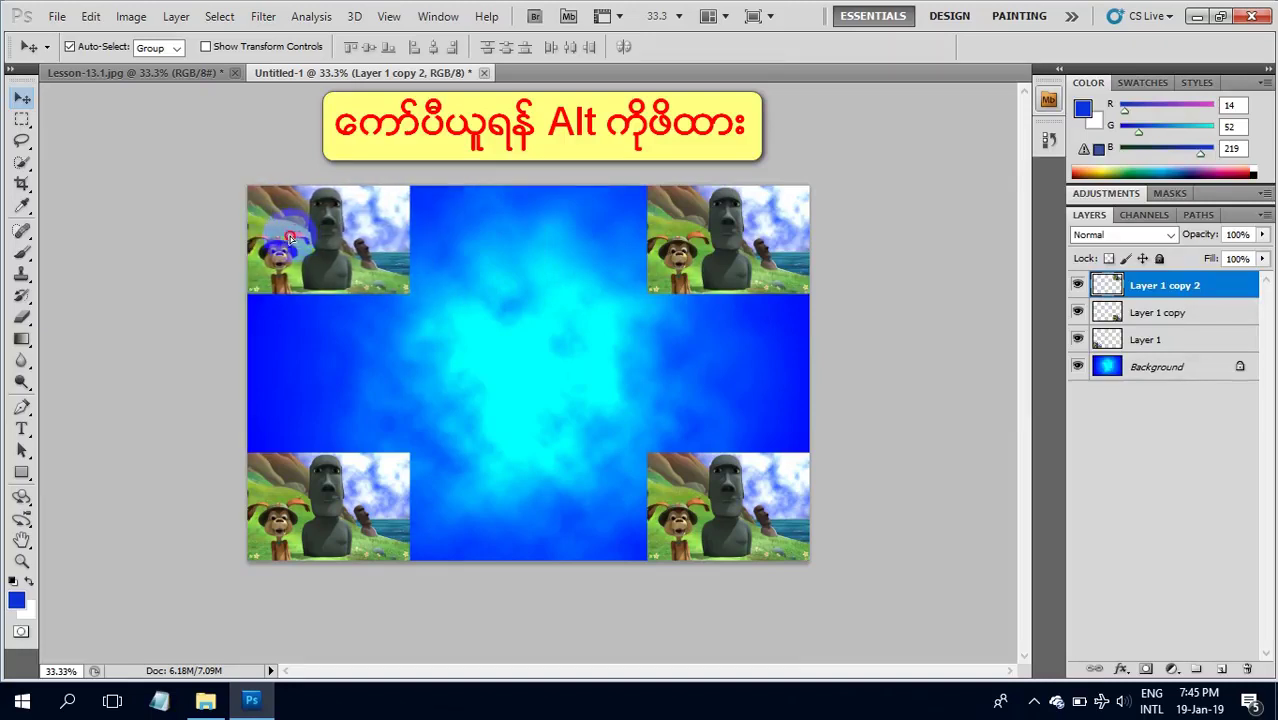
{"action": "left_click", "coordinate": [289, 237], "text": "alt"}
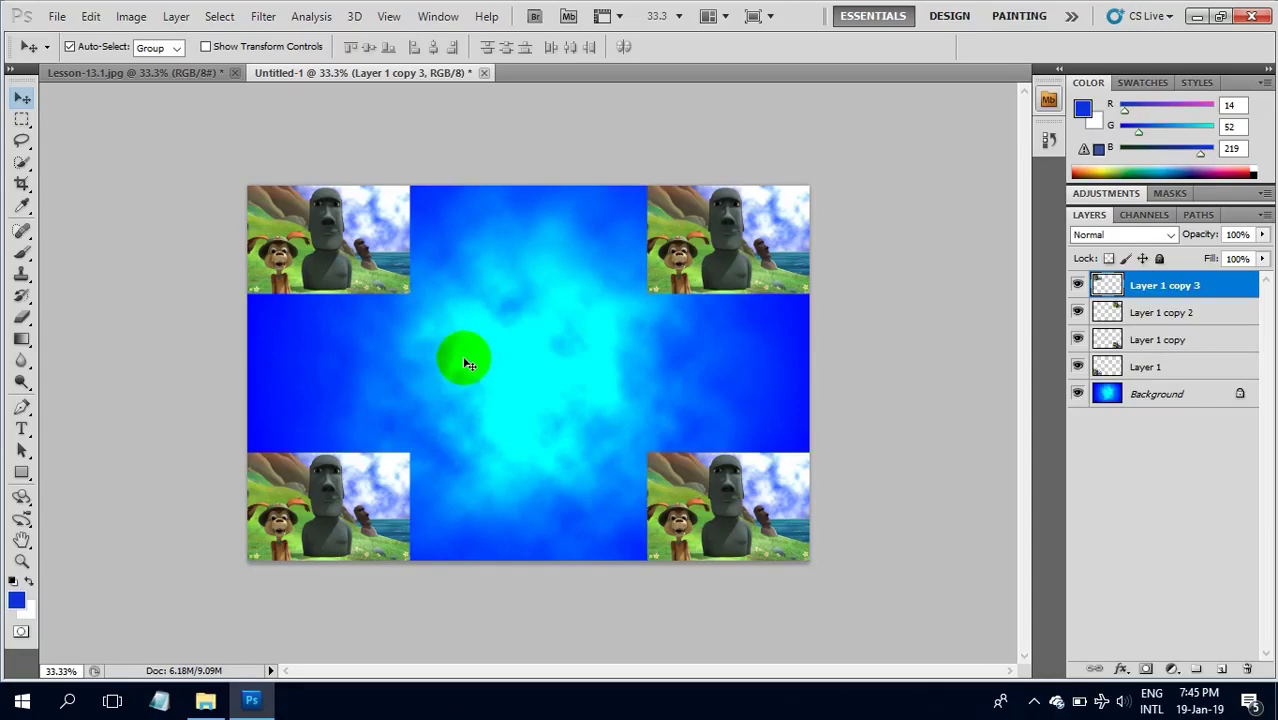
- Start a text layer set to 40 pt Myriad Pro in near-white eef0f5
{"action": "left_click", "coordinate": [20, 429]}
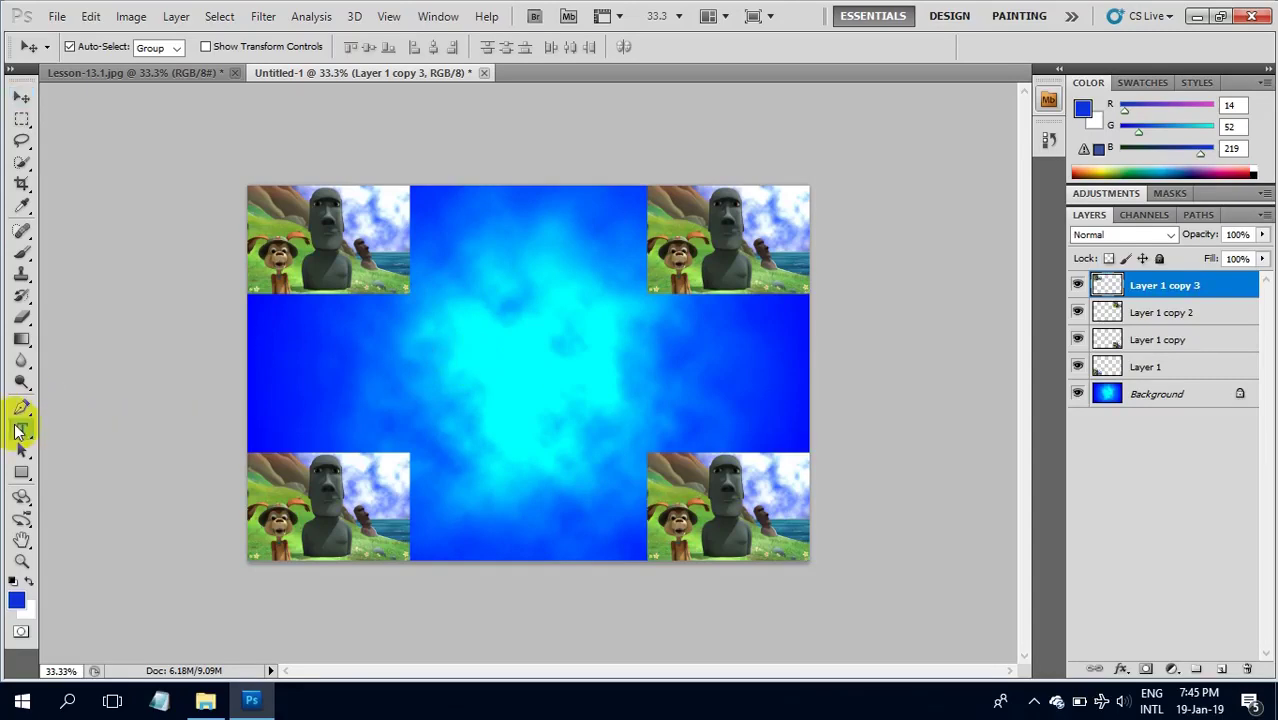
{"action": "left_click", "coordinate": [367, 377]}
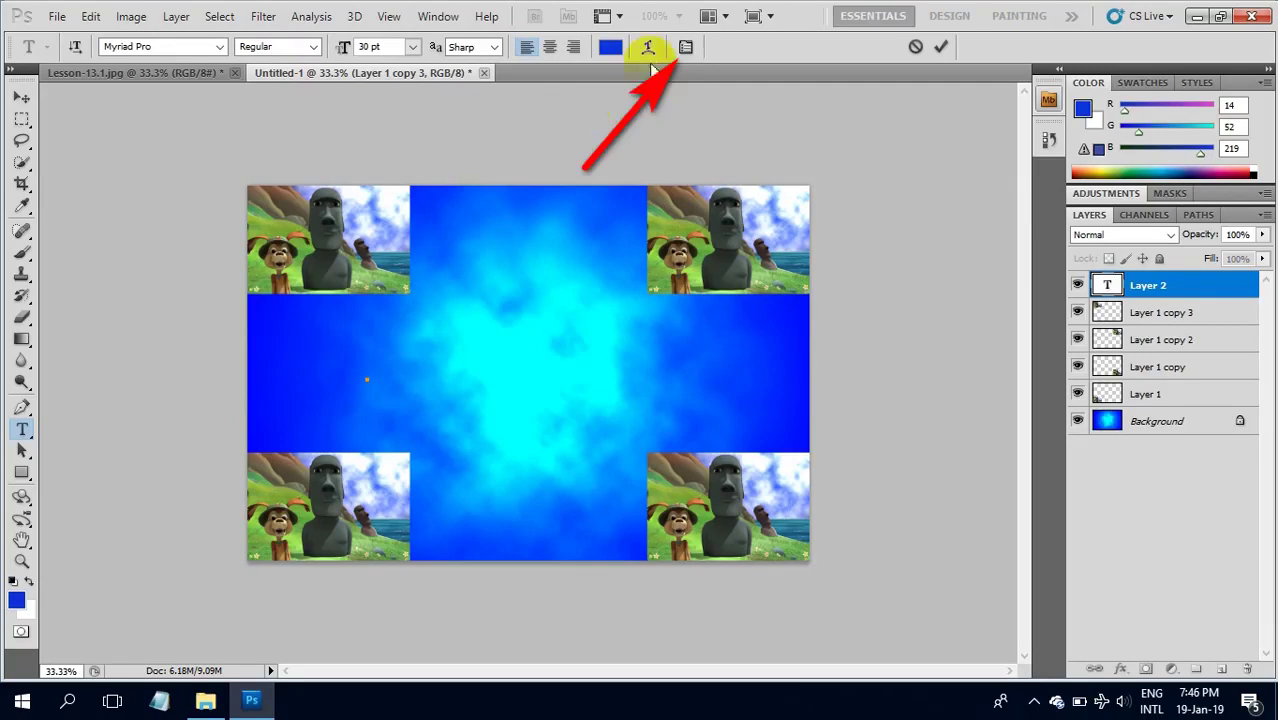
{"action": "left_click", "coordinate": [685, 47]}
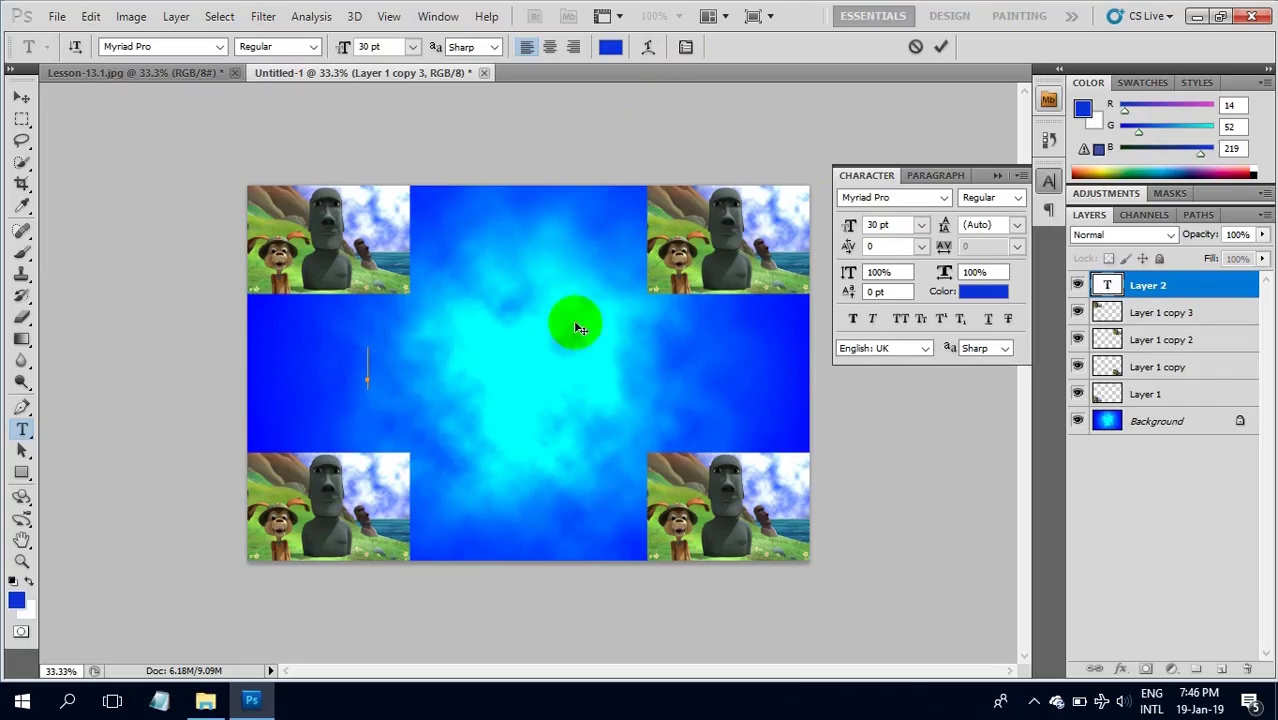
{"action": "left_click", "coordinate": [897, 228]}
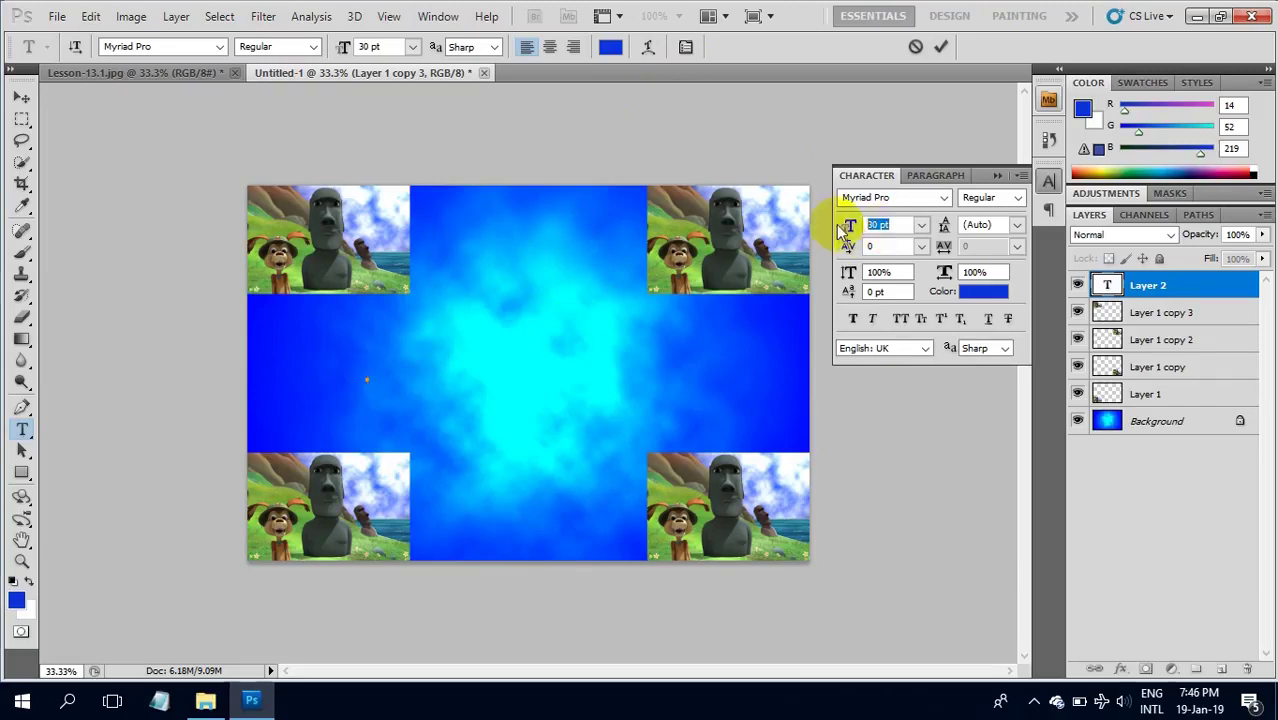
{"action": "type", "text": "40"}
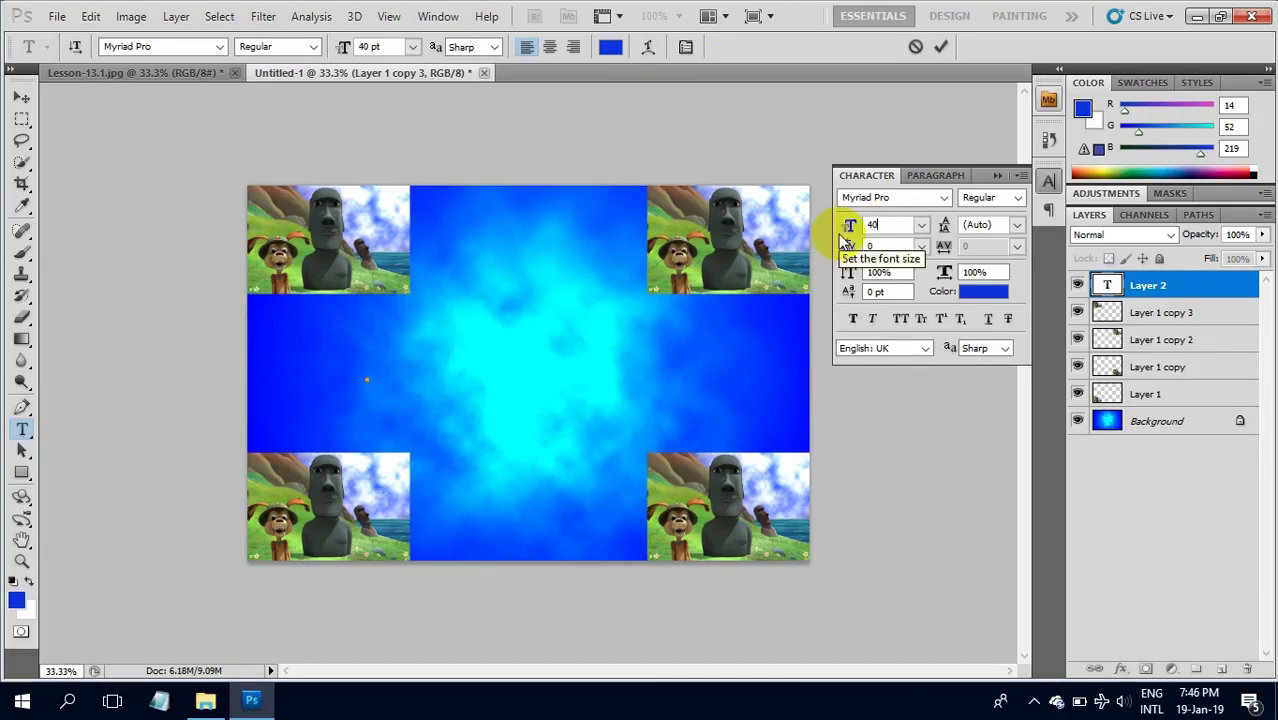
{"action": "left_click", "coordinate": [947, 203]}
{"action": "left_click", "coordinate": [952, 207]}
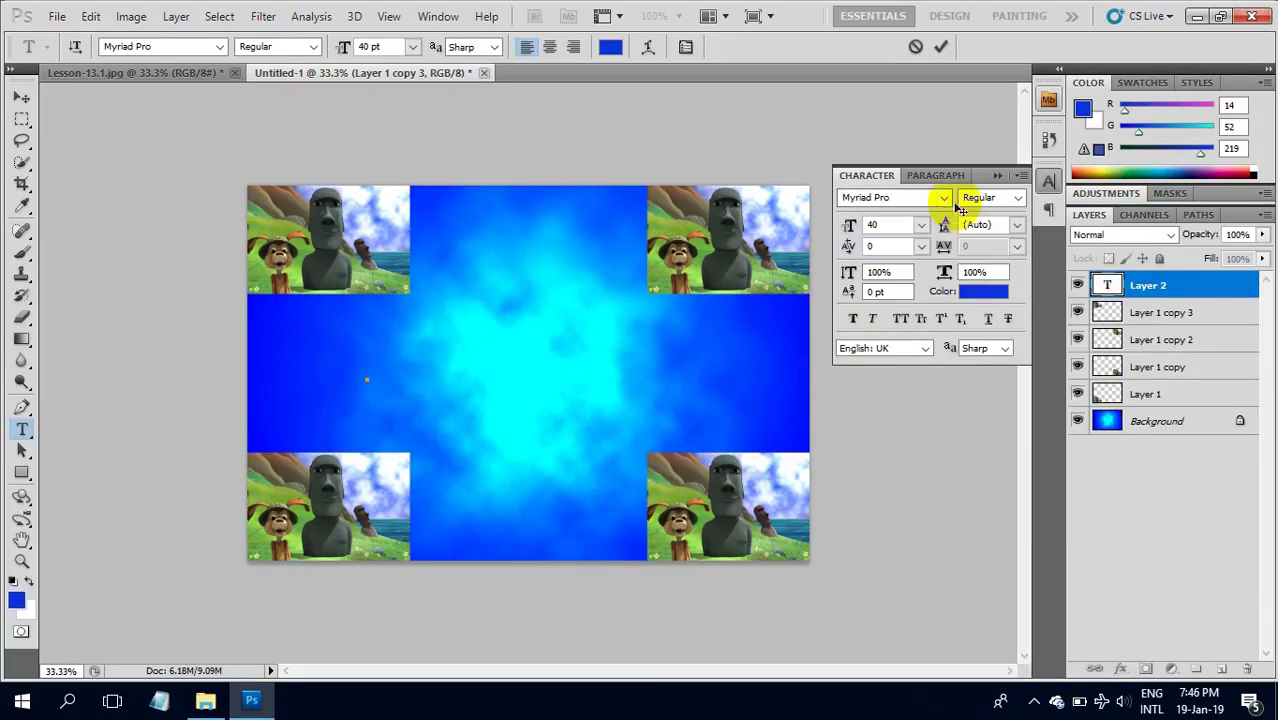
{"action": "left_click", "coordinate": [985, 291]}
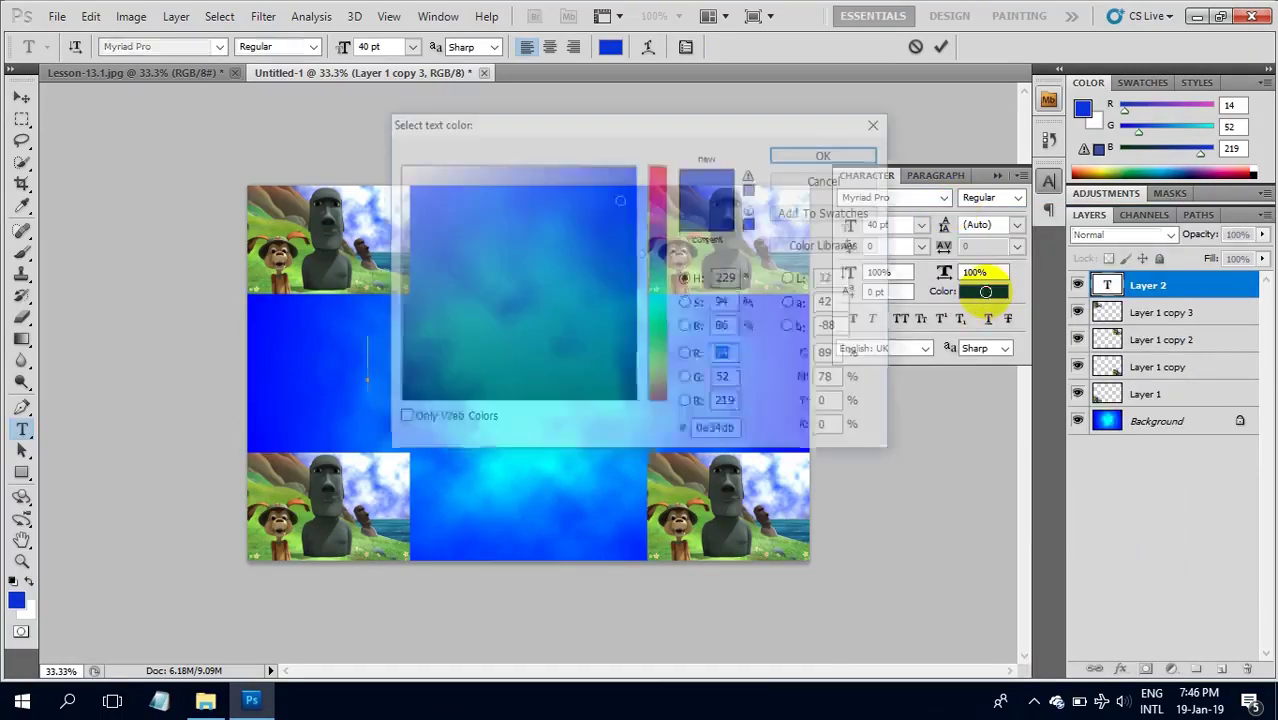
{"action": "left_click", "coordinate": [404, 174]}
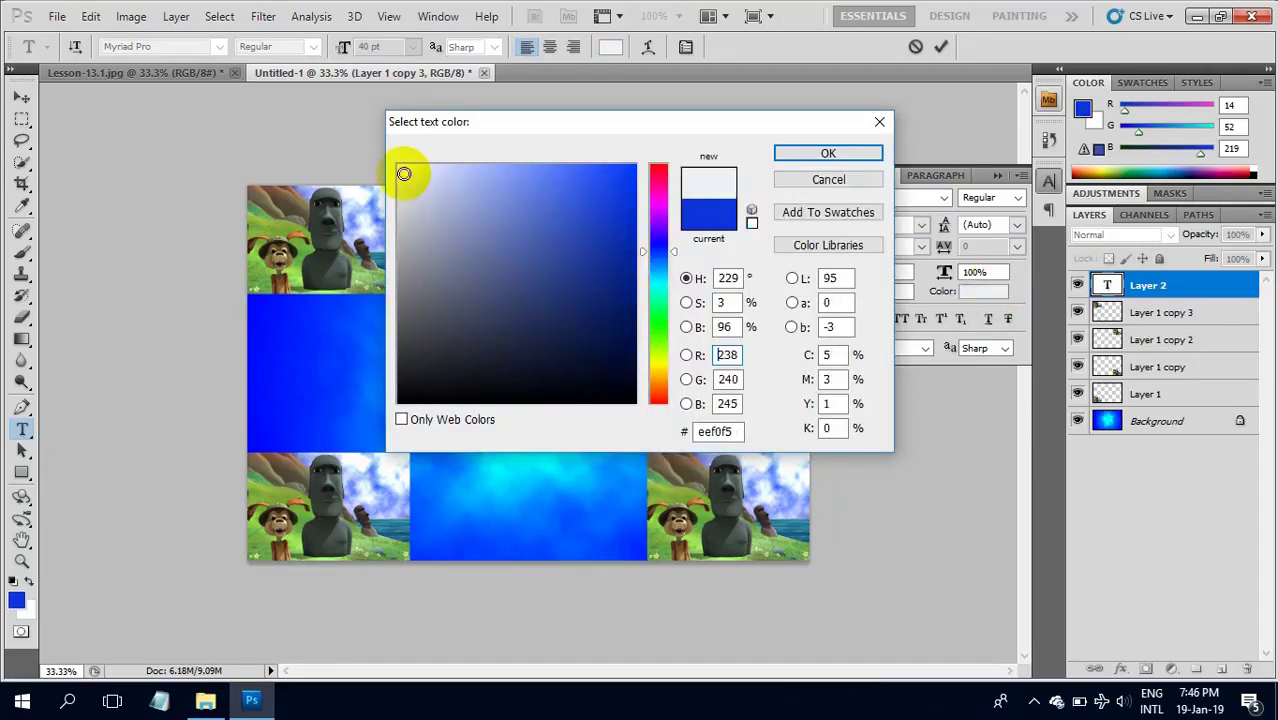
{"action": "left_click", "coordinate": [853, 152]}
{"action": "type", "text": "WTY"}
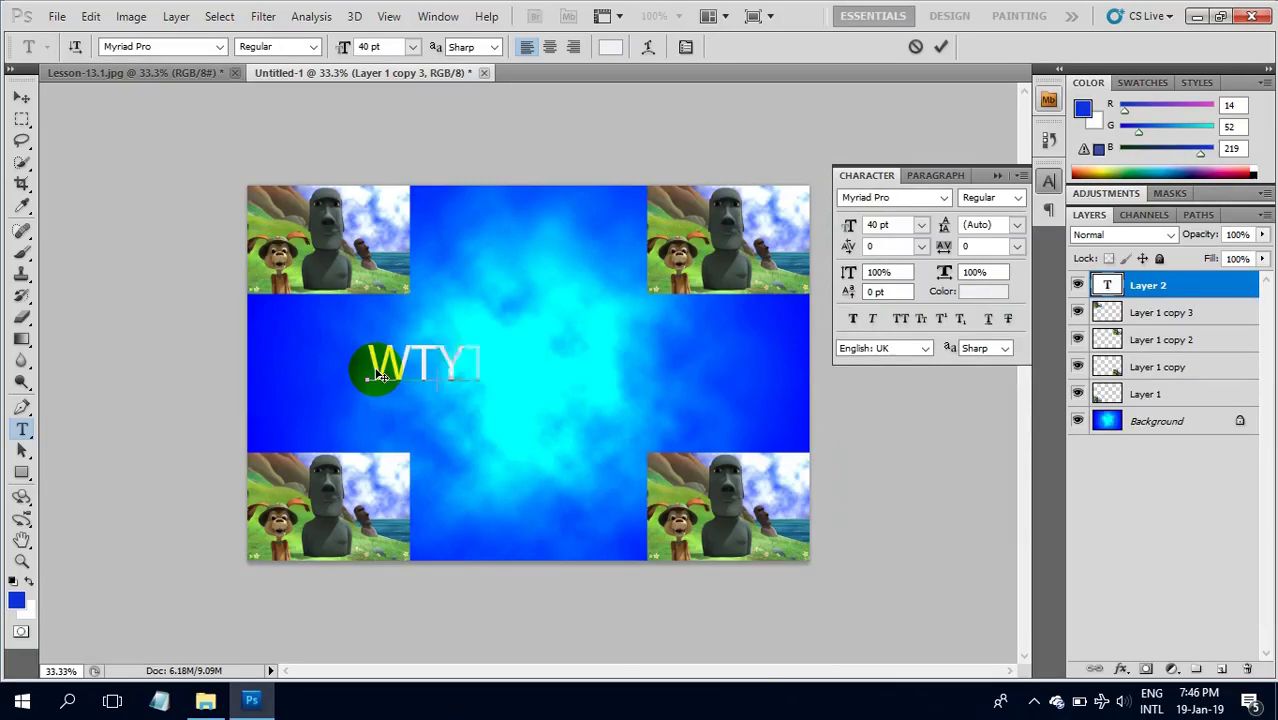
- Type WTYT and move the text toward the centre of the background
{"action": "type", "text": "T"}
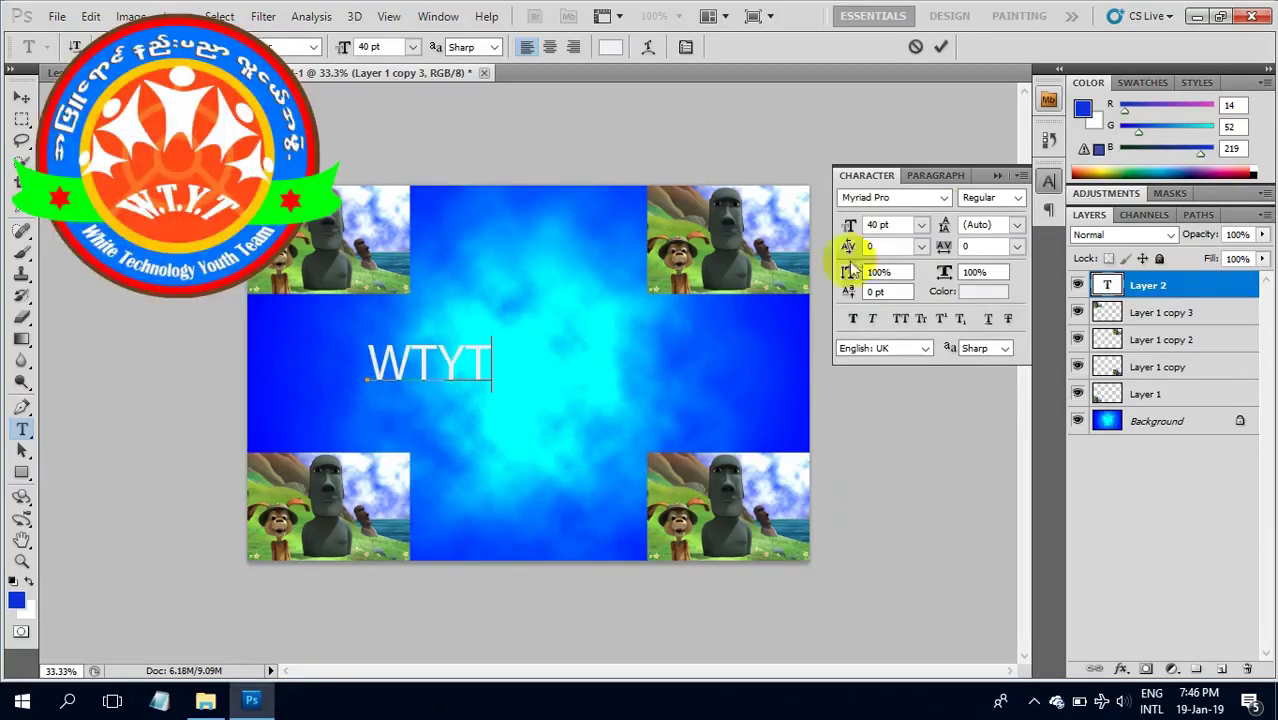
{"action": "left_click", "coordinate": [1020, 177]}
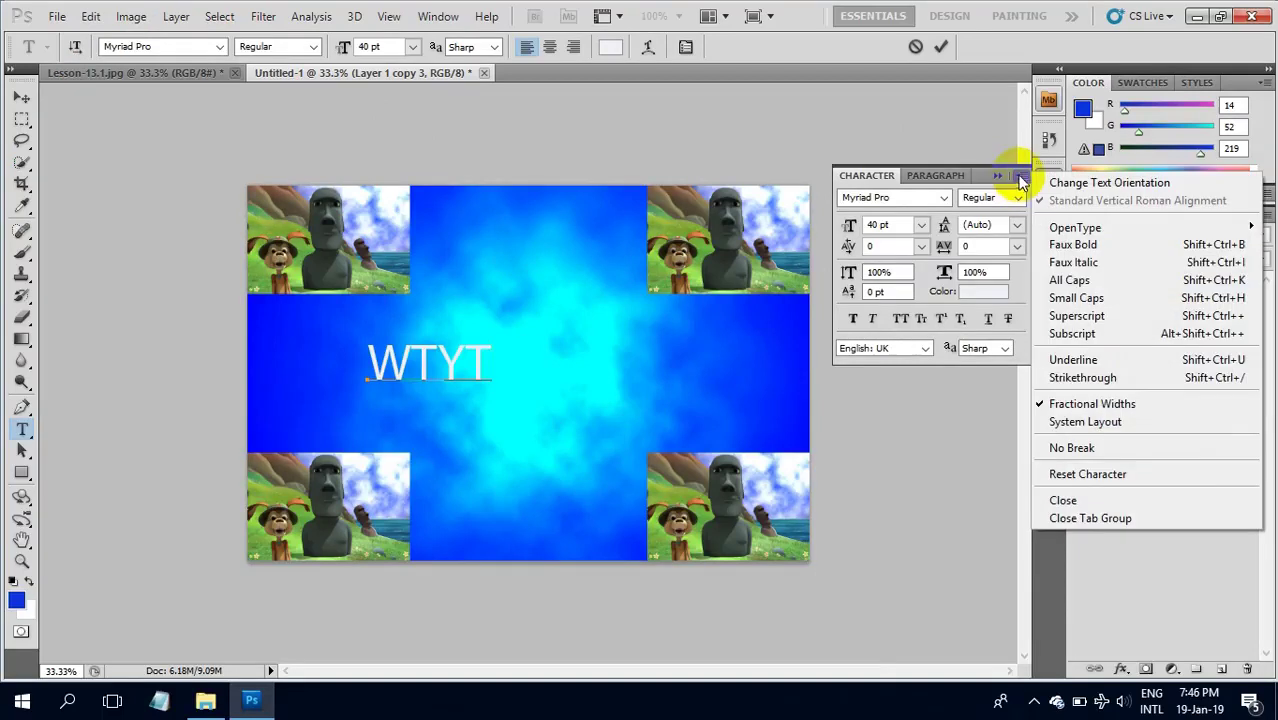
{"action": "left_click", "coordinate": [1090, 518]}
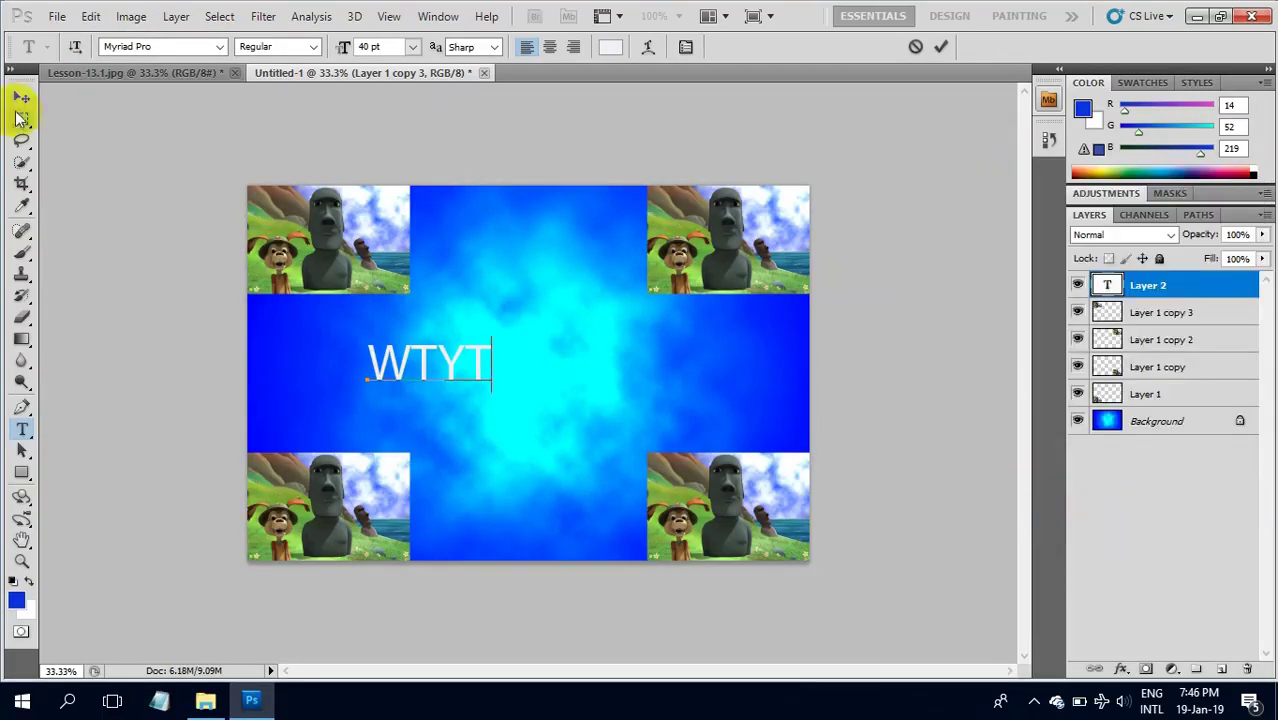
{"action": "left_click", "coordinate": [21, 98]}
{"action": "left_click_drag", "start_coordinate": [448, 364], "coordinate": [537, 380]}
- Scale the WTYT text up to 273.42% and centre it in the middle band
{"action": "left_click", "coordinate": [450, 352]}
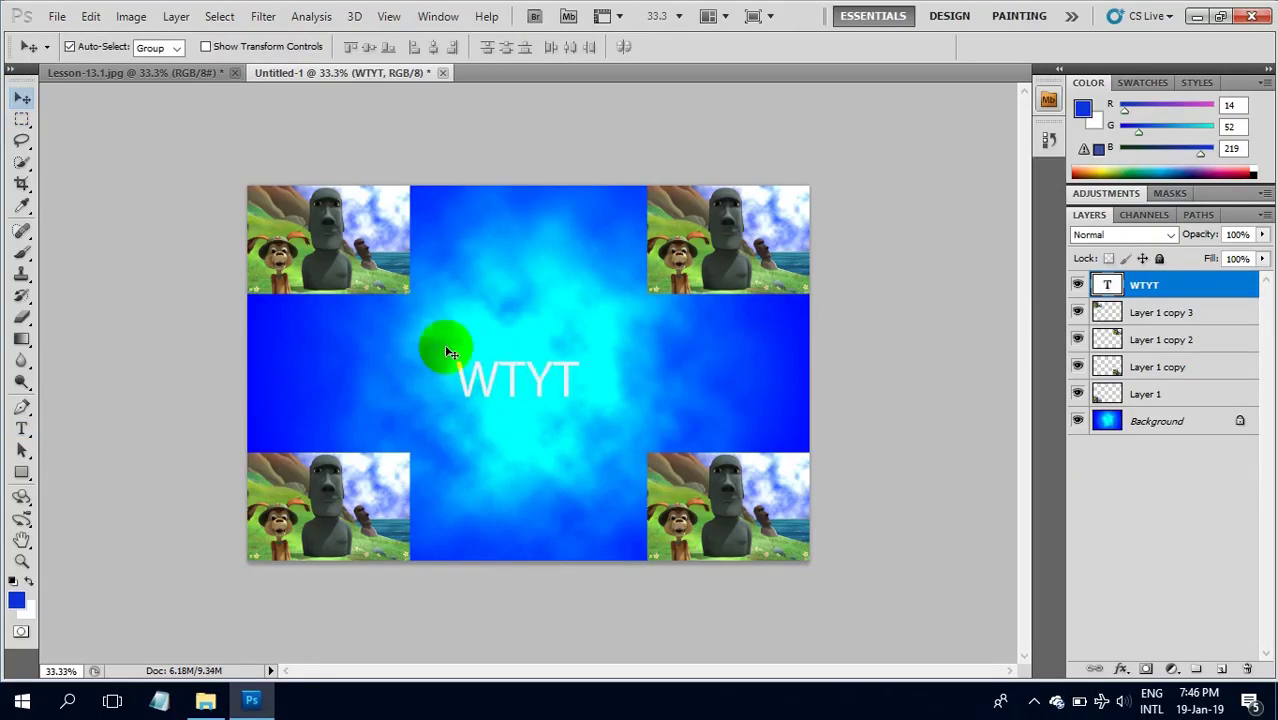
{"action": "key", "text": "ctrl+t"}
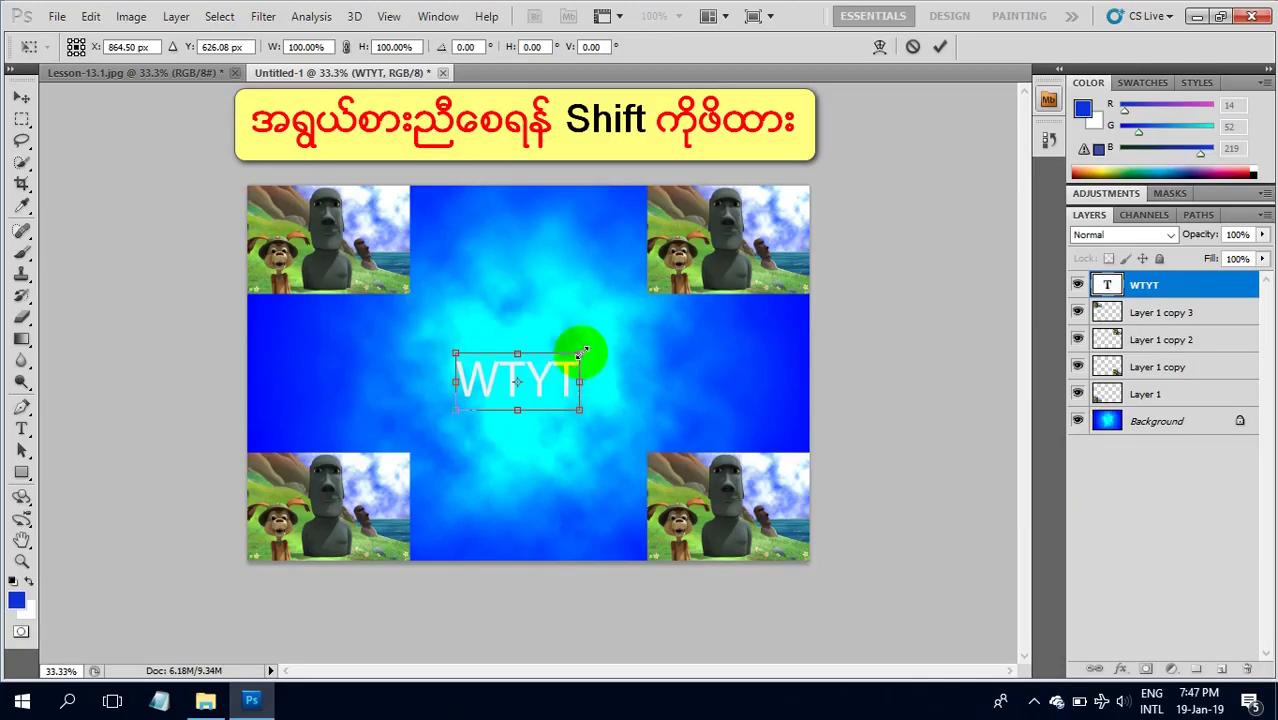
{"action": "left_click_drag", "start_coordinate": [582, 353], "coordinate": [795, 251]}
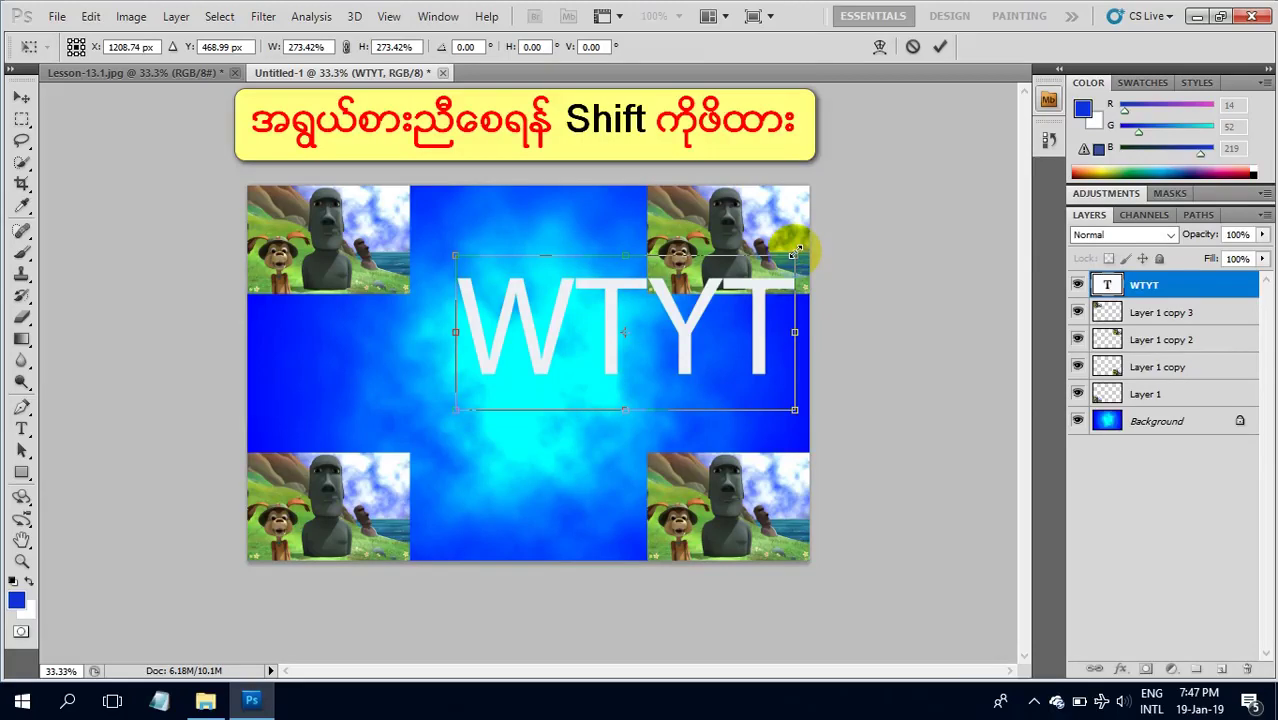
{"action": "left_click_drag", "start_coordinate": [681, 328], "coordinate": [591, 374]}
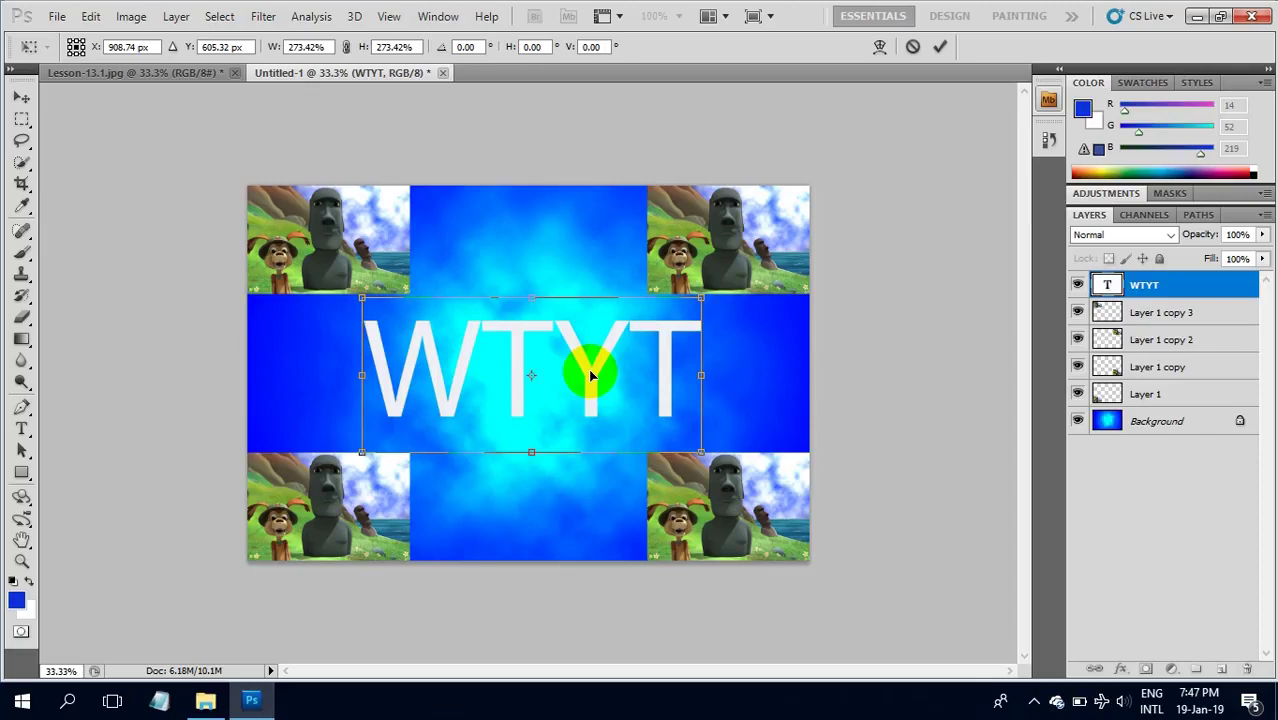
{"action": "key", "text": "Return"}
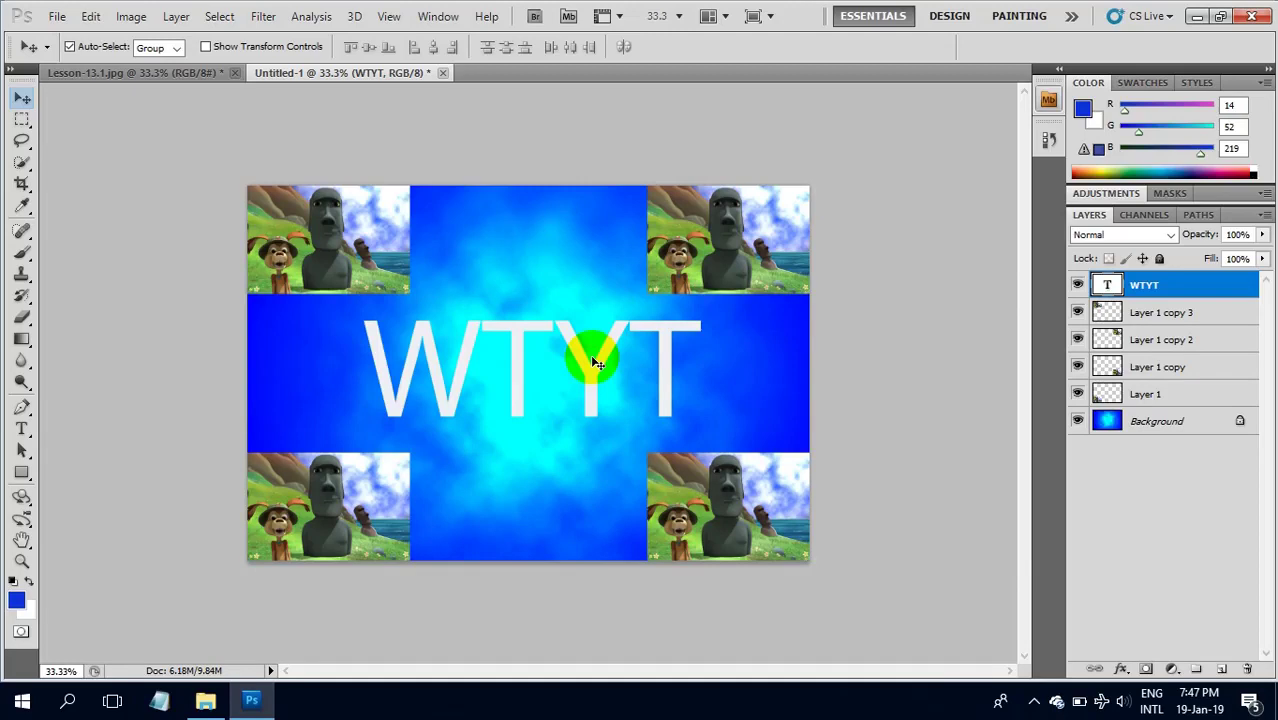
- Add a Drop Shadow to WTYT with distance 28 and angle 150
{"action": "left_click", "coordinate": [1122, 670]}
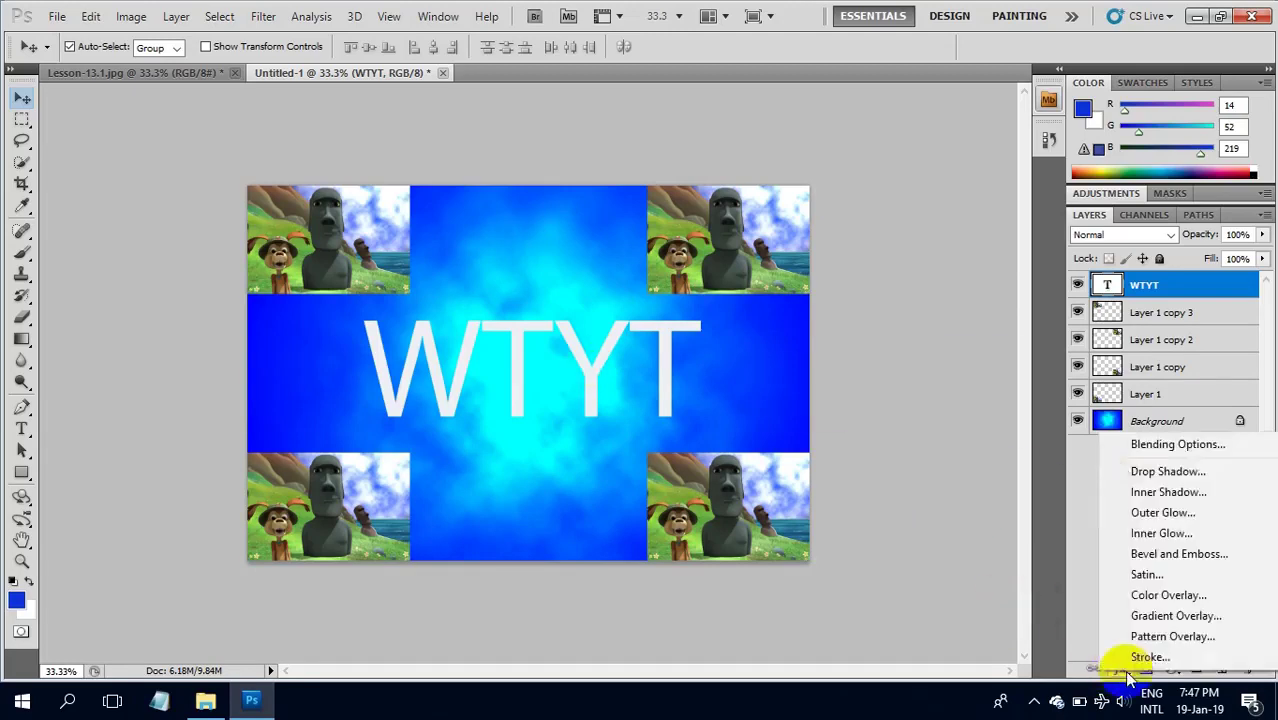
{"action": "left_click", "coordinate": [1152, 475]}
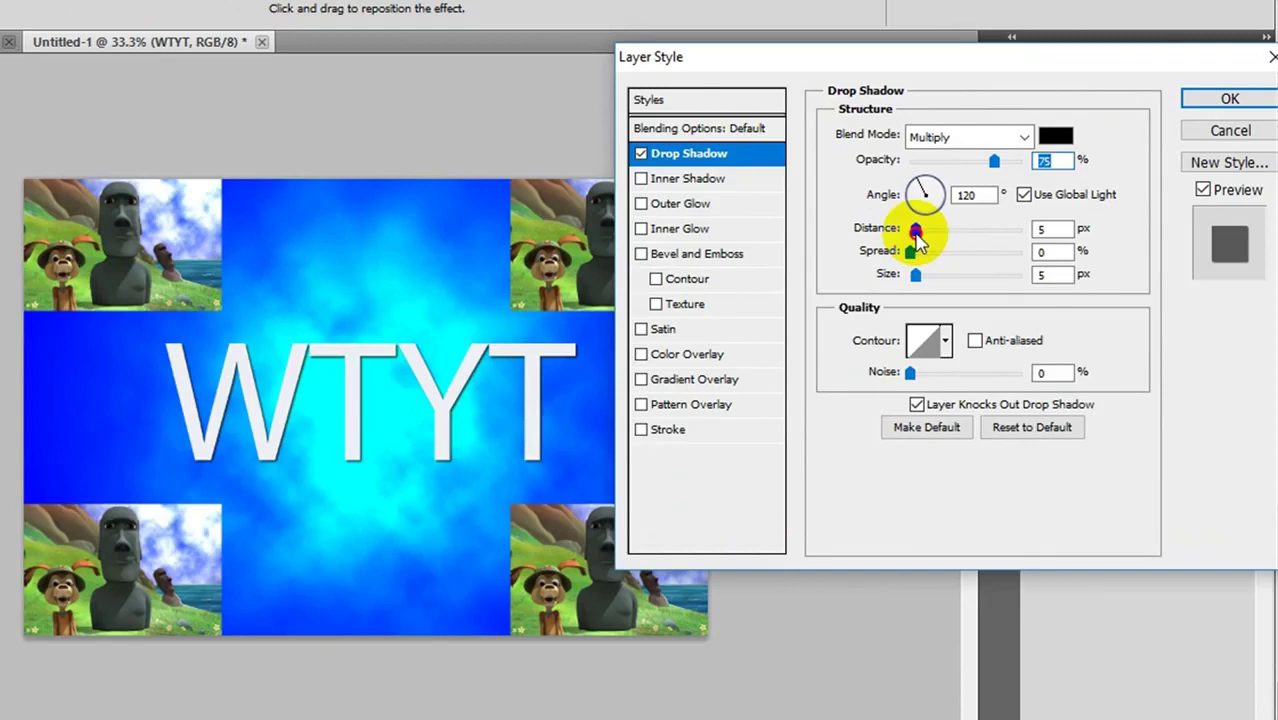
{"action": "left_click_drag", "start_coordinate": [917, 232], "coordinate": [968, 232]}
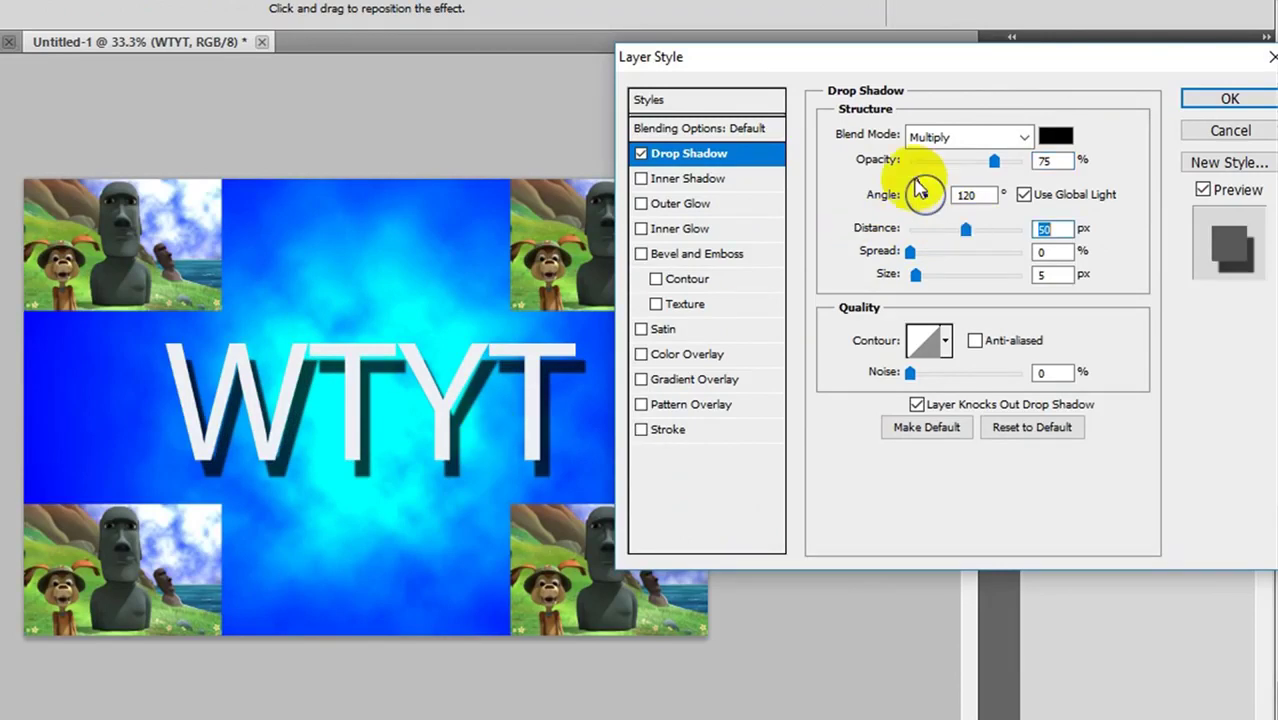
{"action": "left_click_drag", "start_coordinate": [915, 184], "coordinate": [909, 187]}
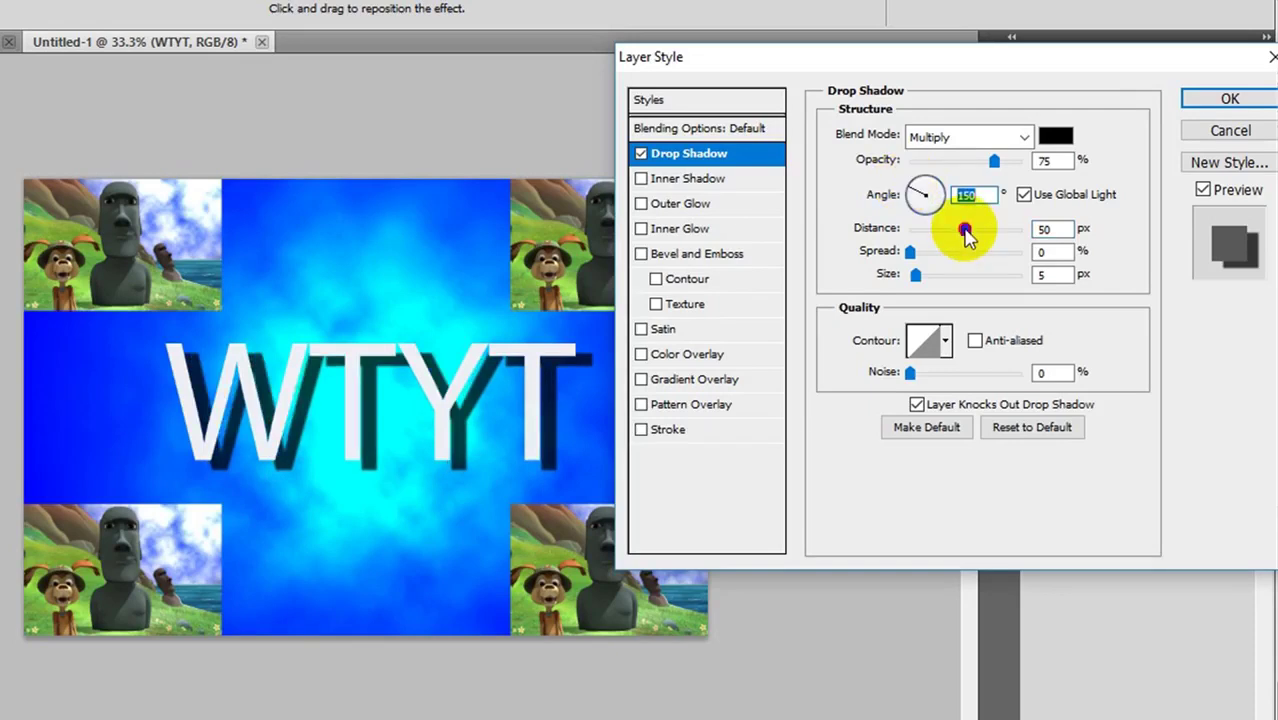
{"action": "left_click_drag", "start_coordinate": [966, 233], "coordinate": [944, 236]}
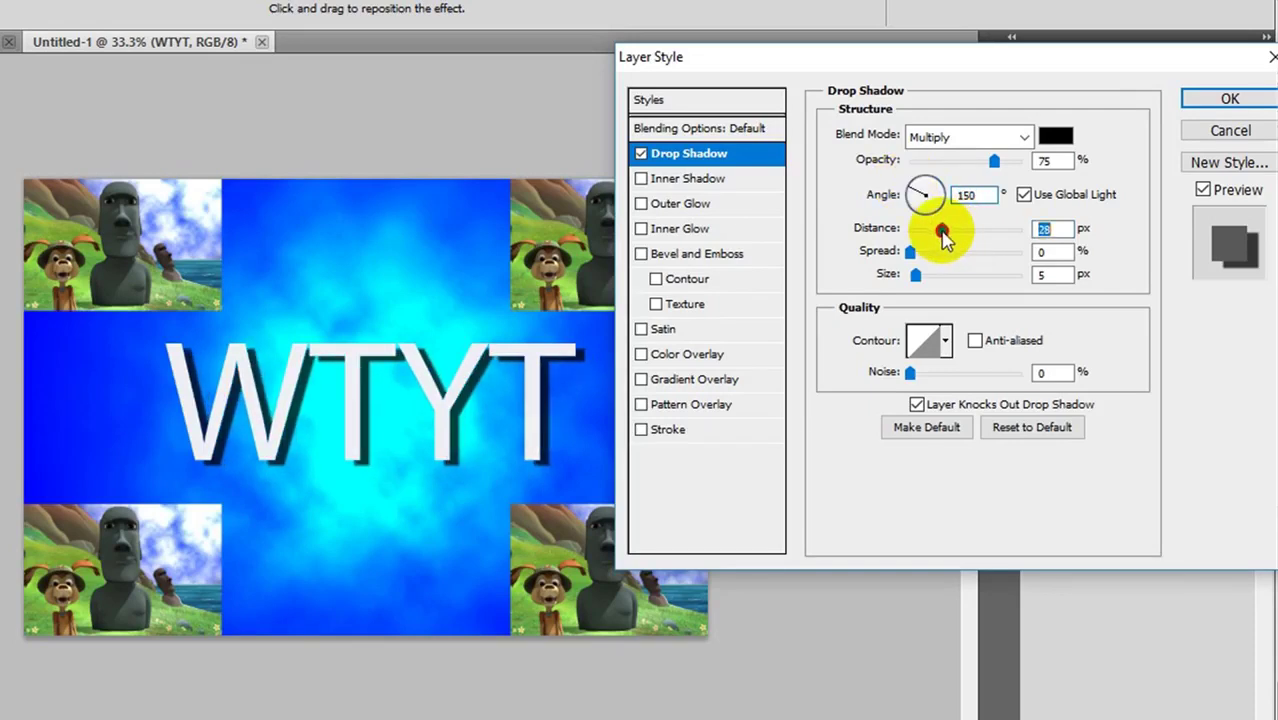
- Add an Outer Glow at 87% opacity
{"action": "left_click", "coordinate": [660, 205]}
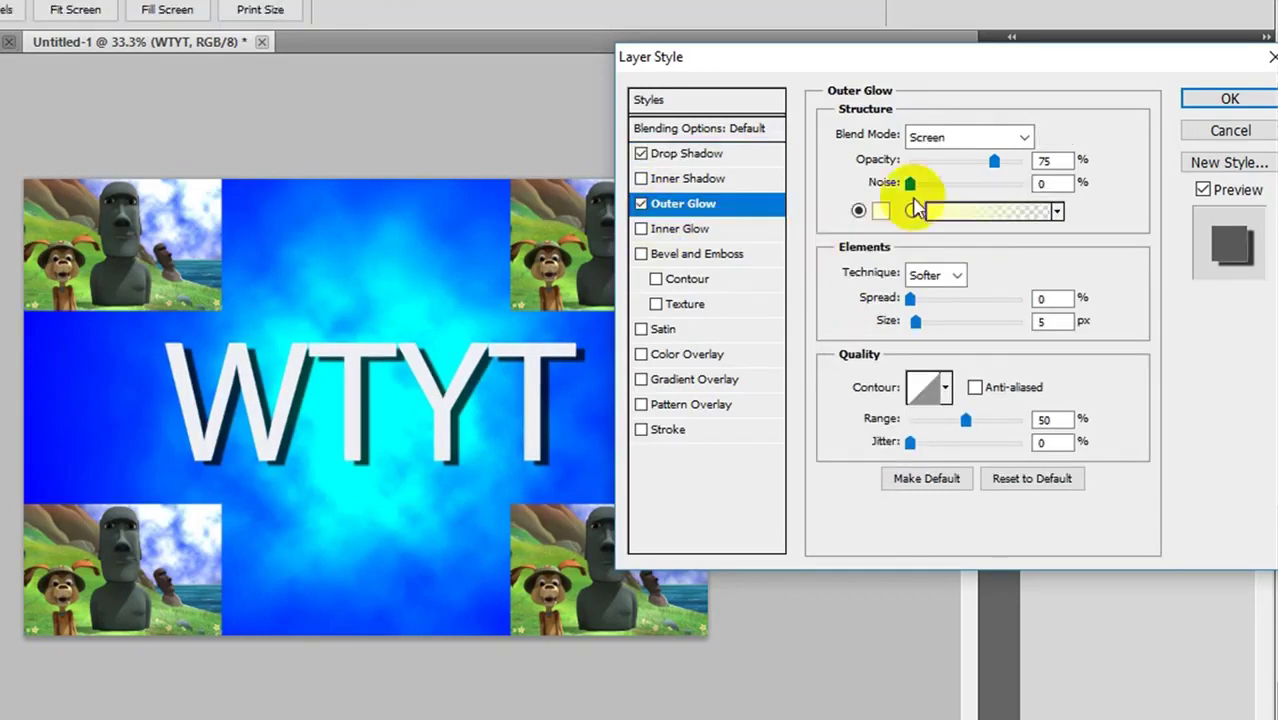
{"action": "left_click", "coordinate": [995, 162]}
{"action": "left_click_drag", "start_coordinate": [990, 163], "coordinate": [1008, 165]}
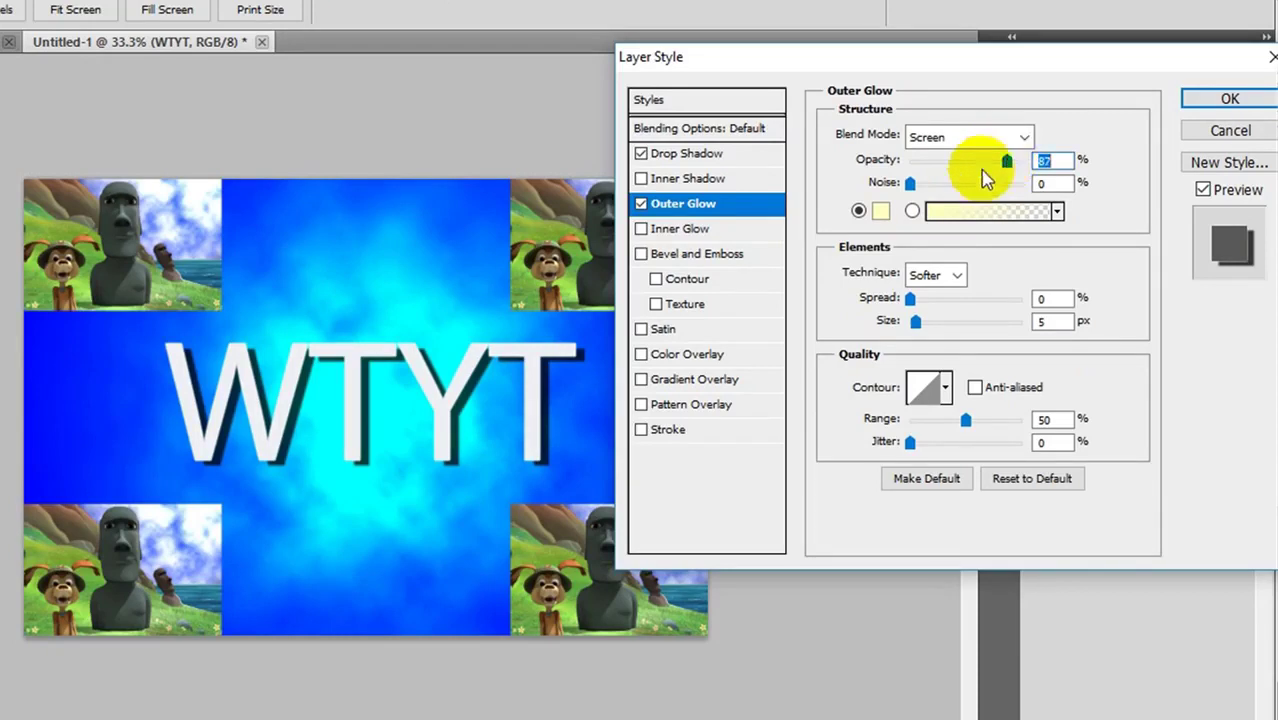
- Add a Violet, Orange Gradient Overlay and apply the layer style
{"action": "left_click", "coordinate": [657, 384]}
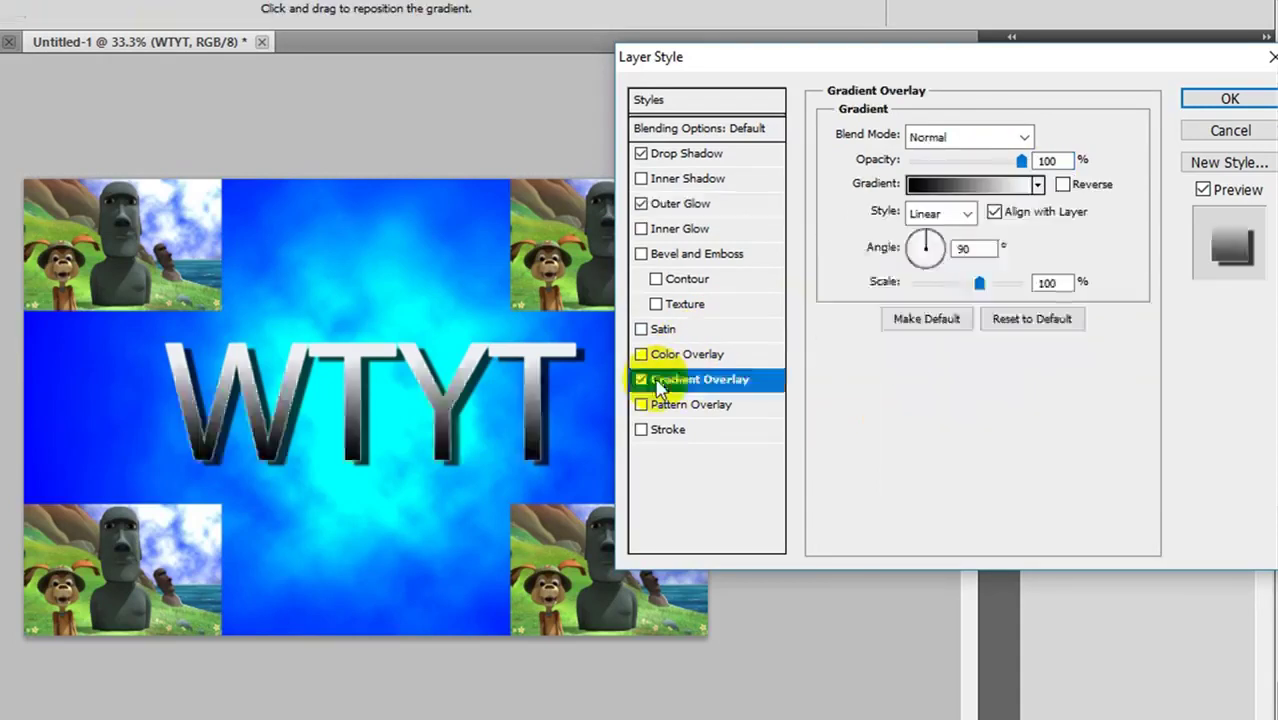
{"action": "left_click", "coordinate": [1038, 184]}
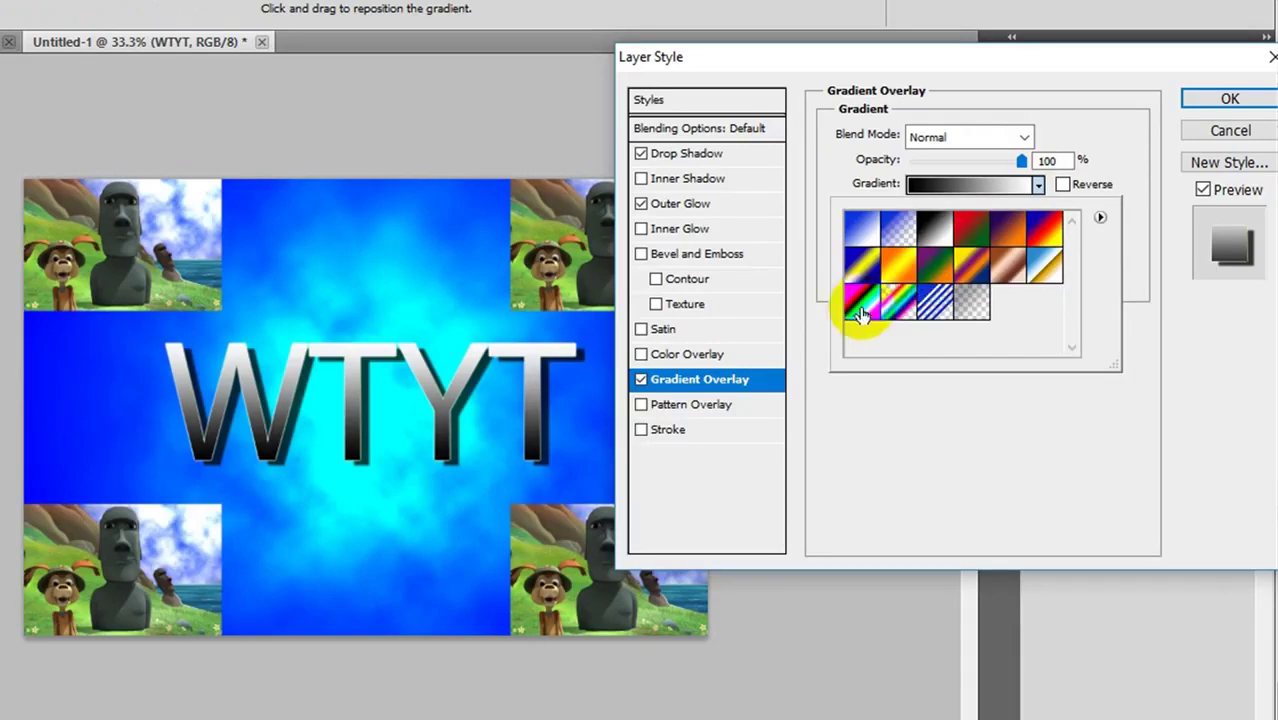
{"action": "left_click", "coordinate": [1047, 232]}
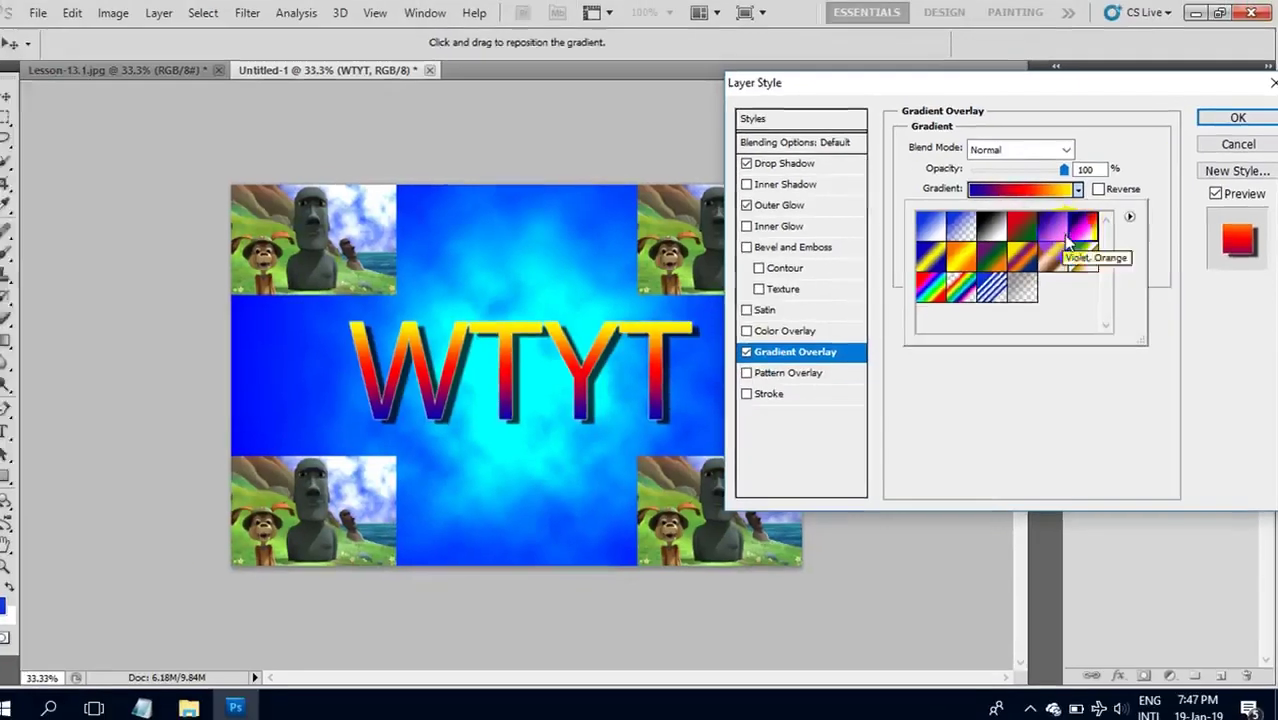
{"action": "left_click", "coordinate": [1237, 120]}
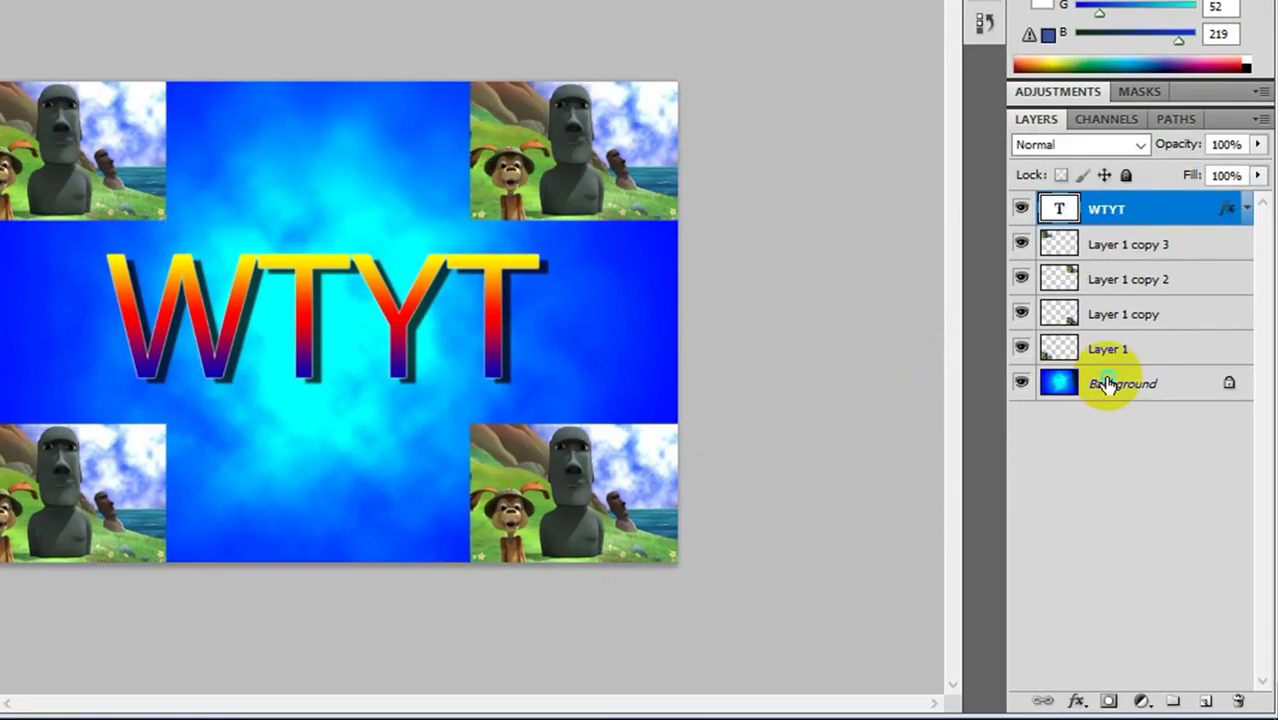
- Convert the Background layer into smart object Layer 2 and open its contents
{"action": "right_click", "coordinate": [1108, 386]}
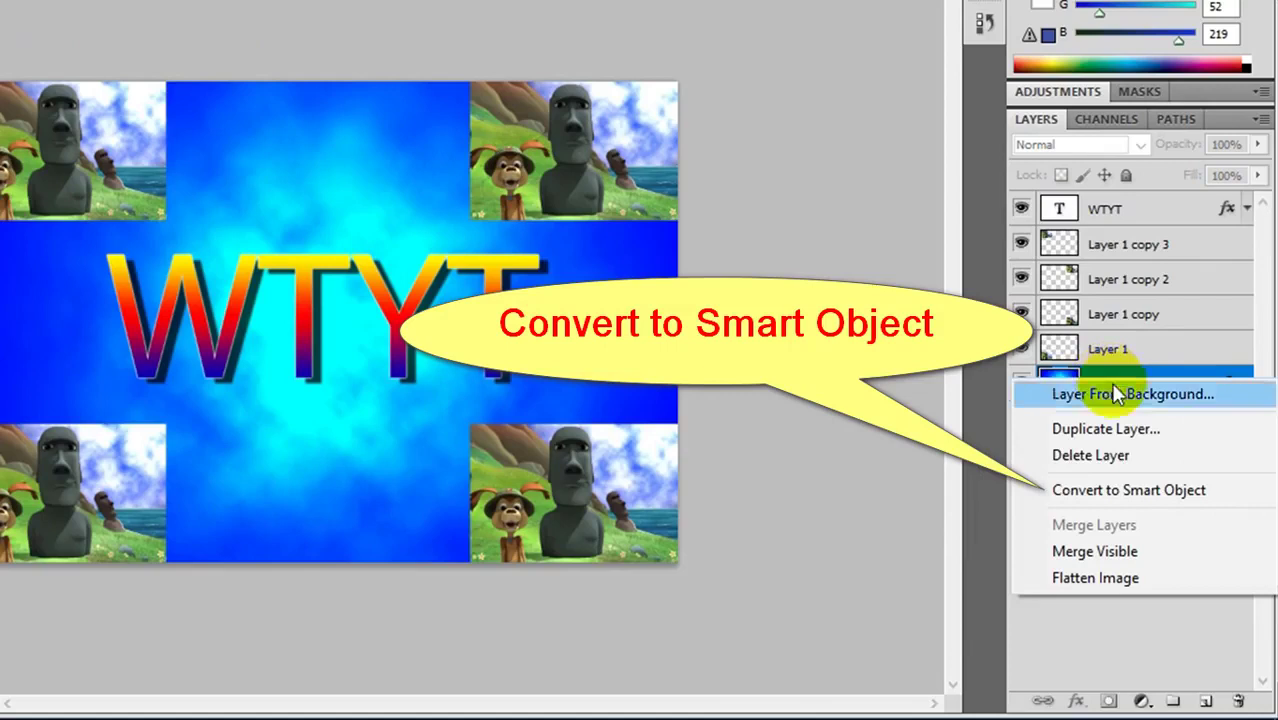
{"action": "left_click", "coordinate": [1126, 492]}
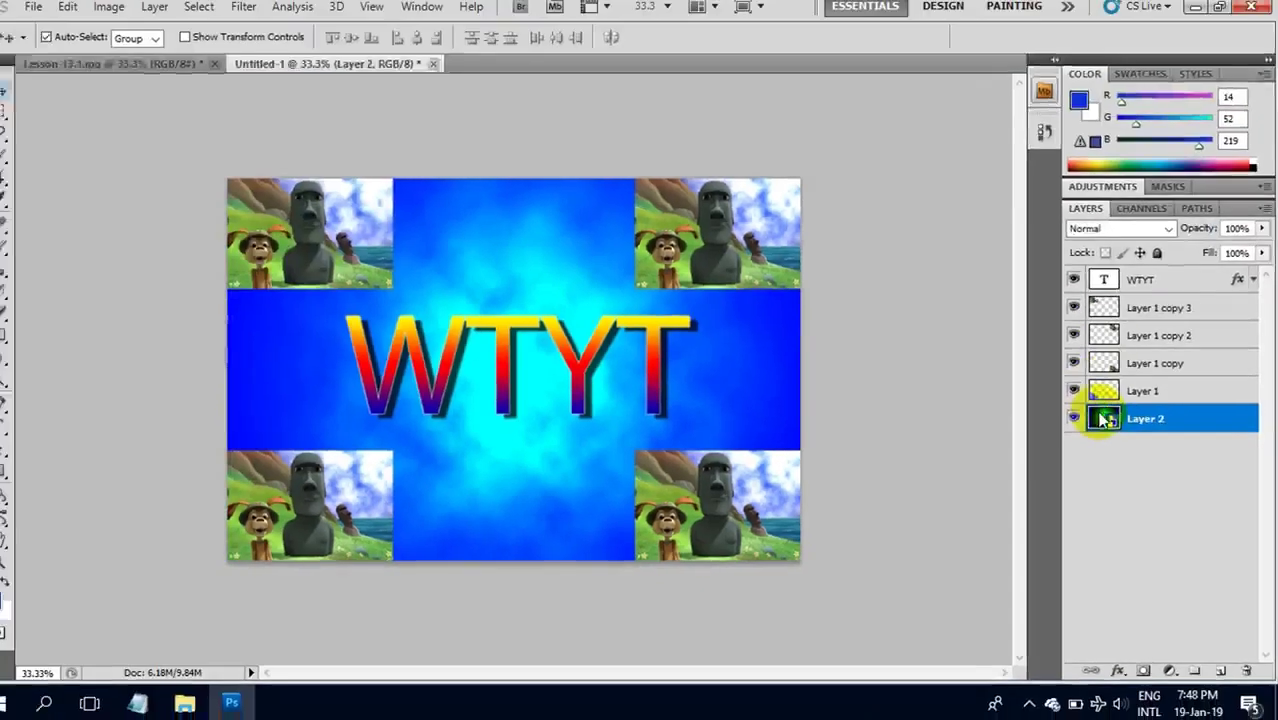
{"action": "double_click", "coordinate": [1108, 421]}
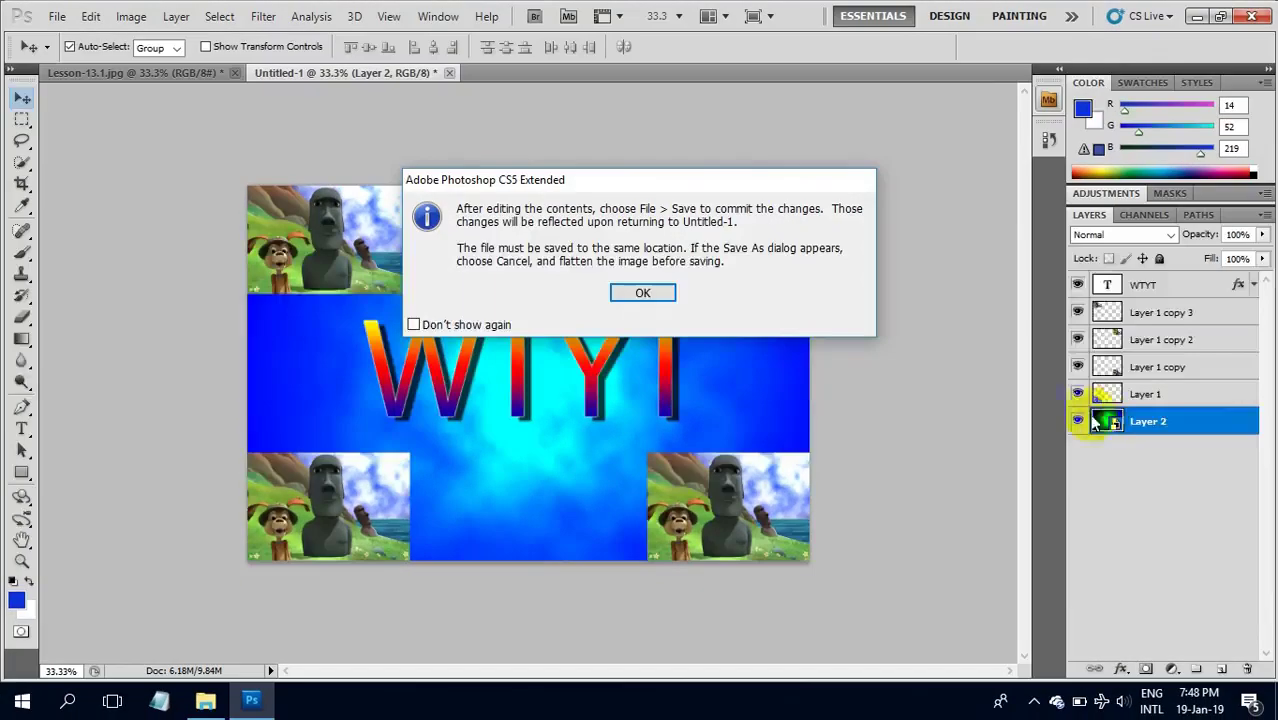
- Open Layer 2.psb's cloud contents and prepare a 250-pixel grass-blade Brush Tool
{"action": "left_click", "coordinate": [643, 293]}
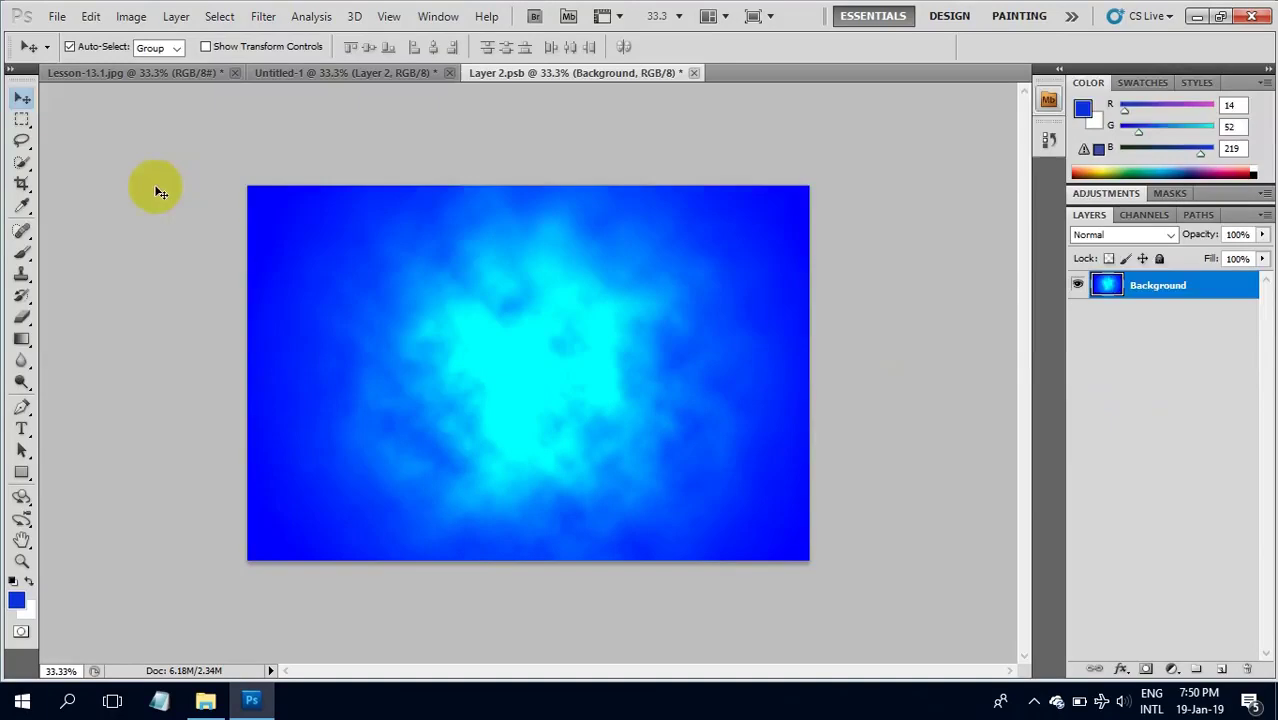
{"action": "mouse_move", "coordinate": [391, 443]}
{"action": "left_mouse_down"}
{"action": "mouse_move", "coordinate": [425, 450]}
{"action": "mouse_move", "coordinate": [310, 461]}
{"action": "left_mouse_up"}
{"action": "left_click", "coordinate": [28, 250]}
{"action": "left_click", "coordinate": [88, 250]}
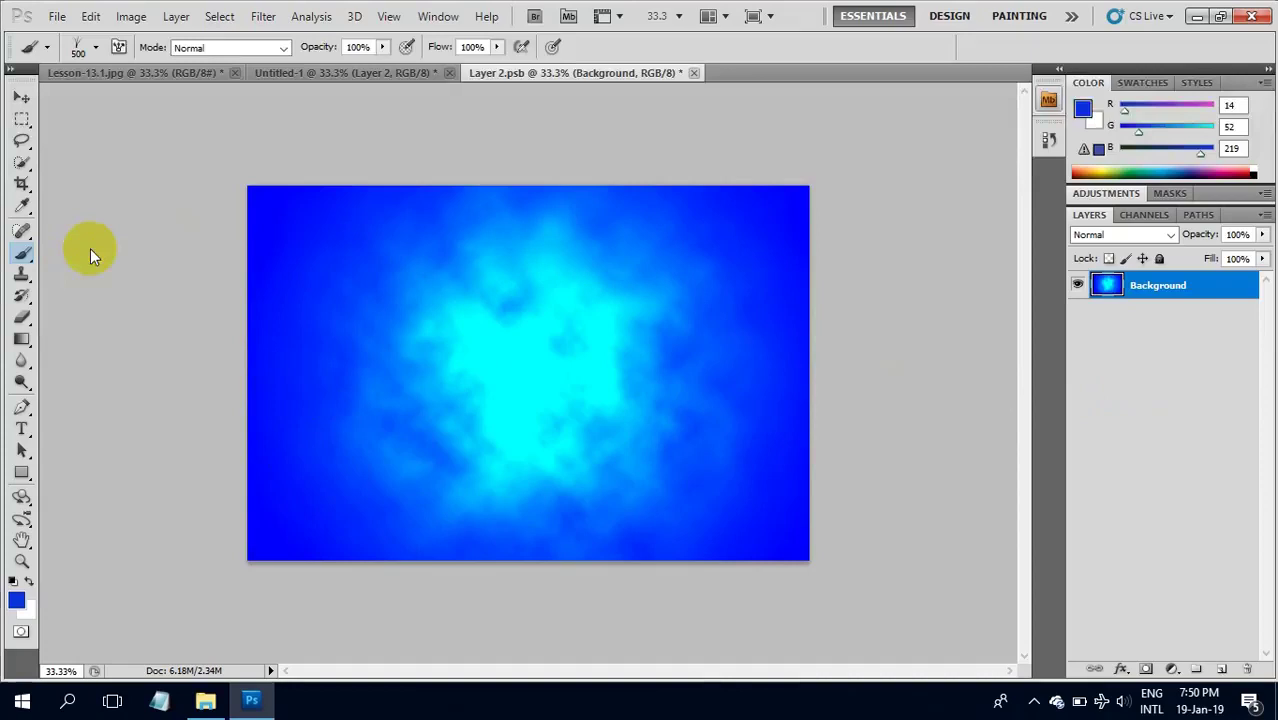
{"action": "left_click", "coordinate": [96, 47]}
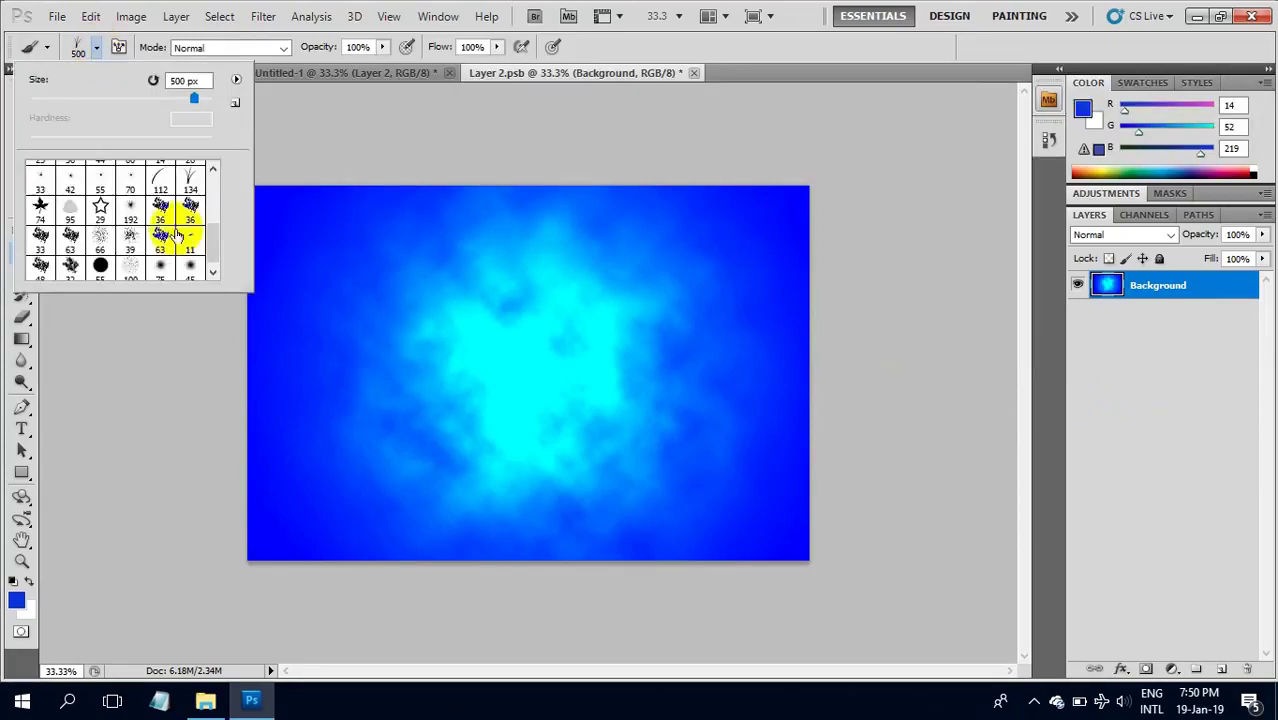
{"action": "left_click_drag", "start_coordinate": [216, 244], "coordinate": [217, 222]}
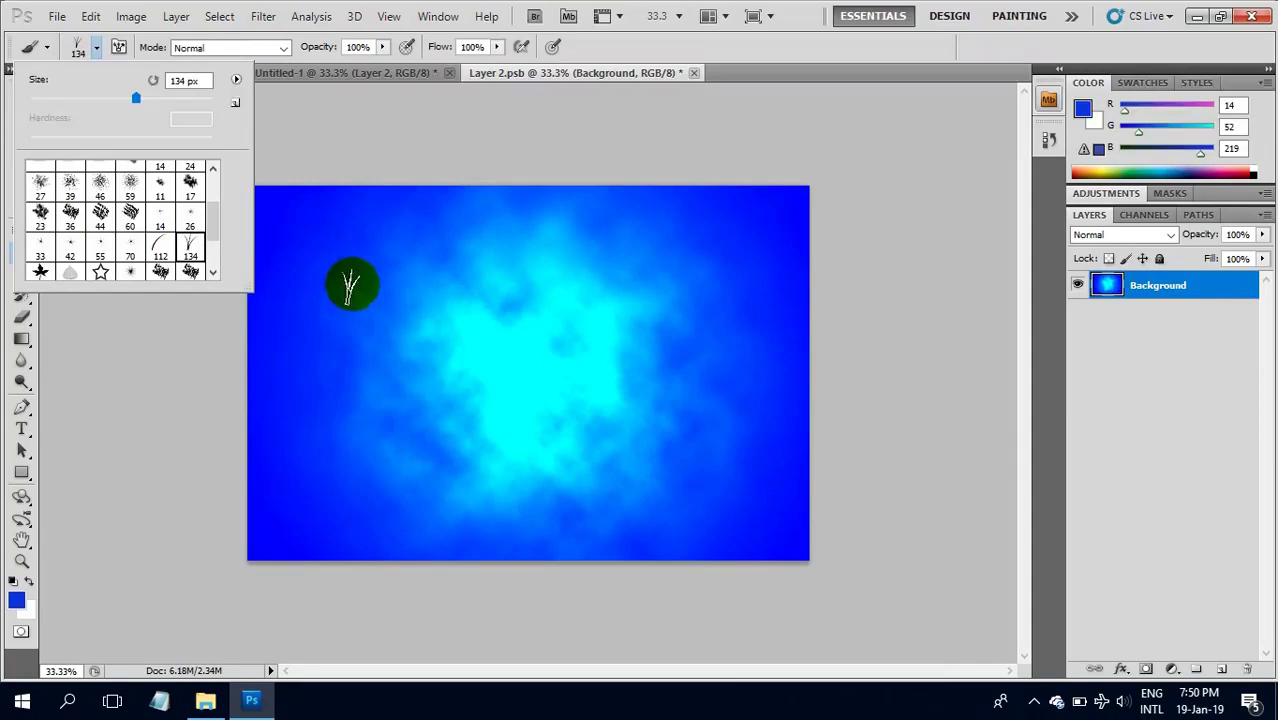
{"action": "left_click", "coordinate": [262, 117]}
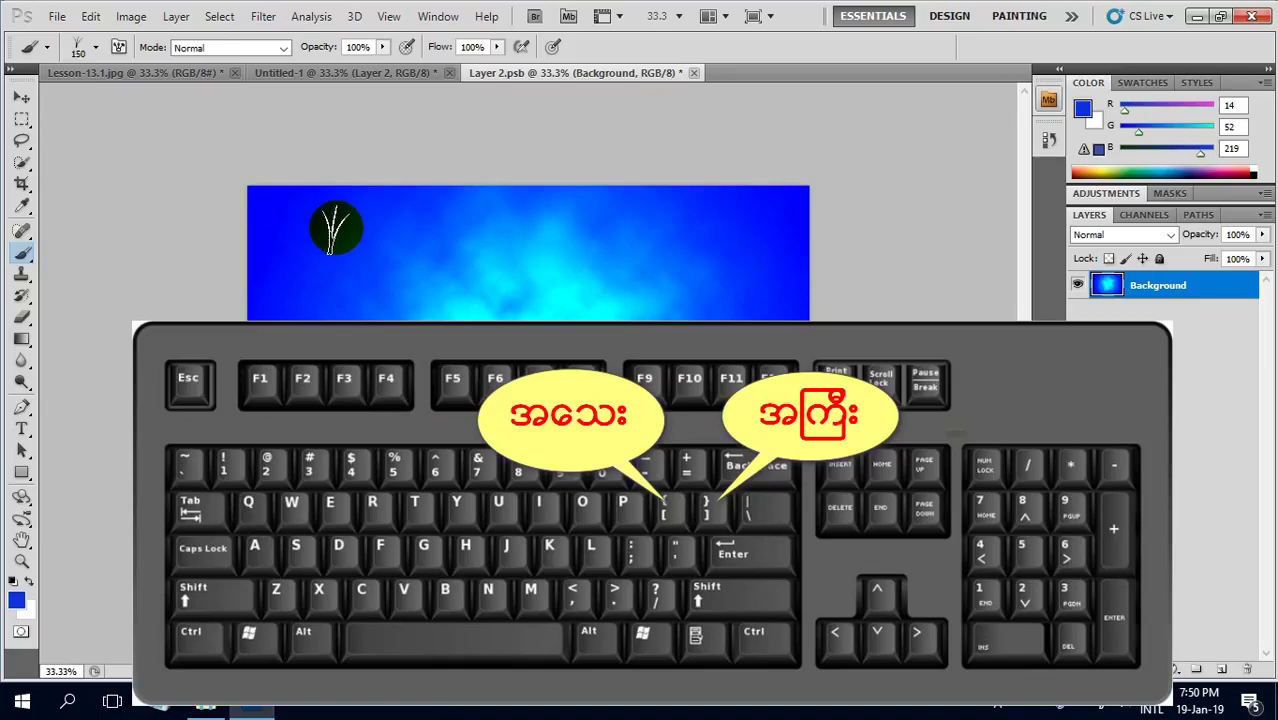
{"action": "key", "text": "bracketright"}
{"action": "key", "text": "bracketright"}
{"action": "key", "text": "bracketright"}
{"action": "key", "text": "bracketright"}
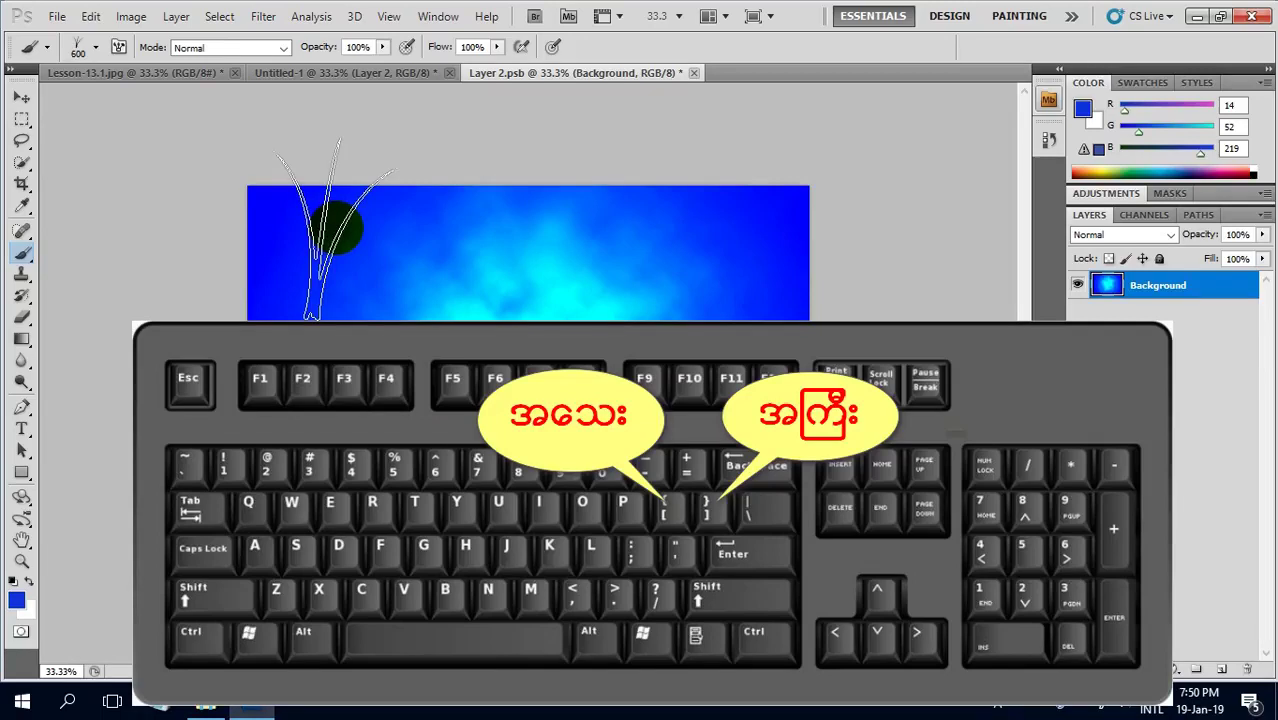
{"action": "key", "text": "bracketleft"}
{"action": "key", "text": "bracketleft"}
{"action": "key", "text": "bracketleft"}
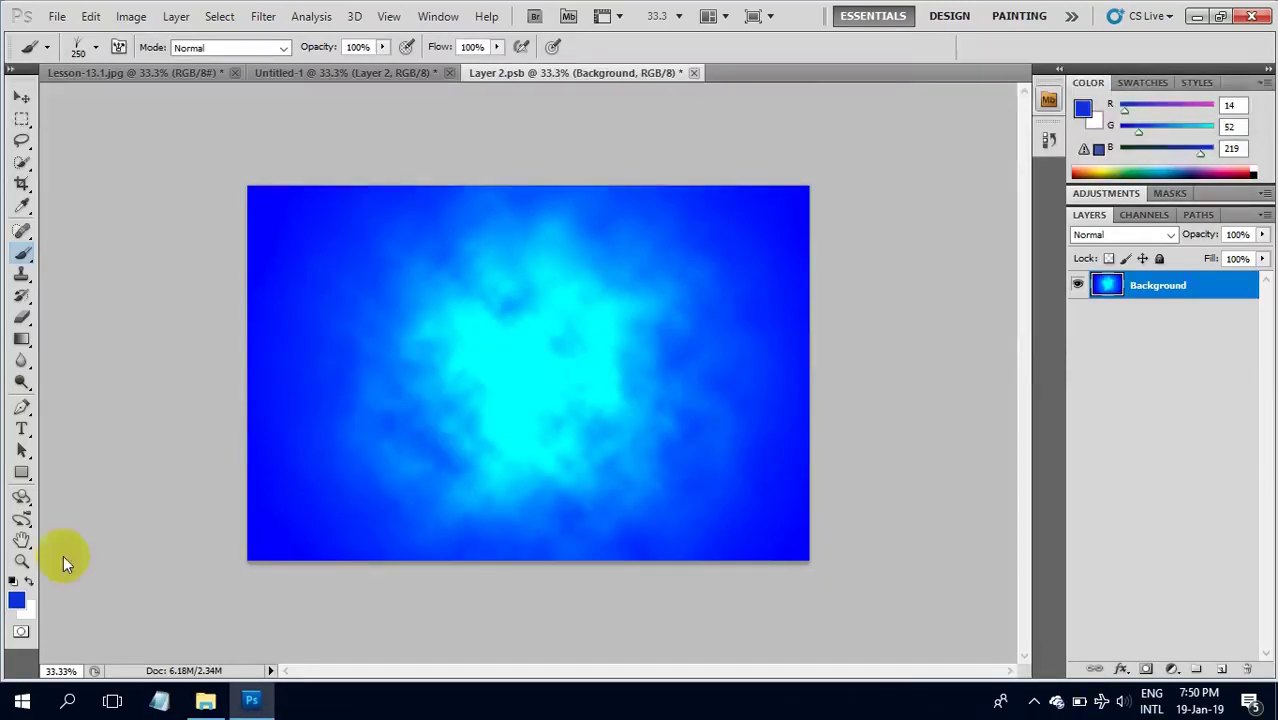
- Set the foreground colour to green 1f8315
{"action": "left_click", "coordinate": [15, 603]}
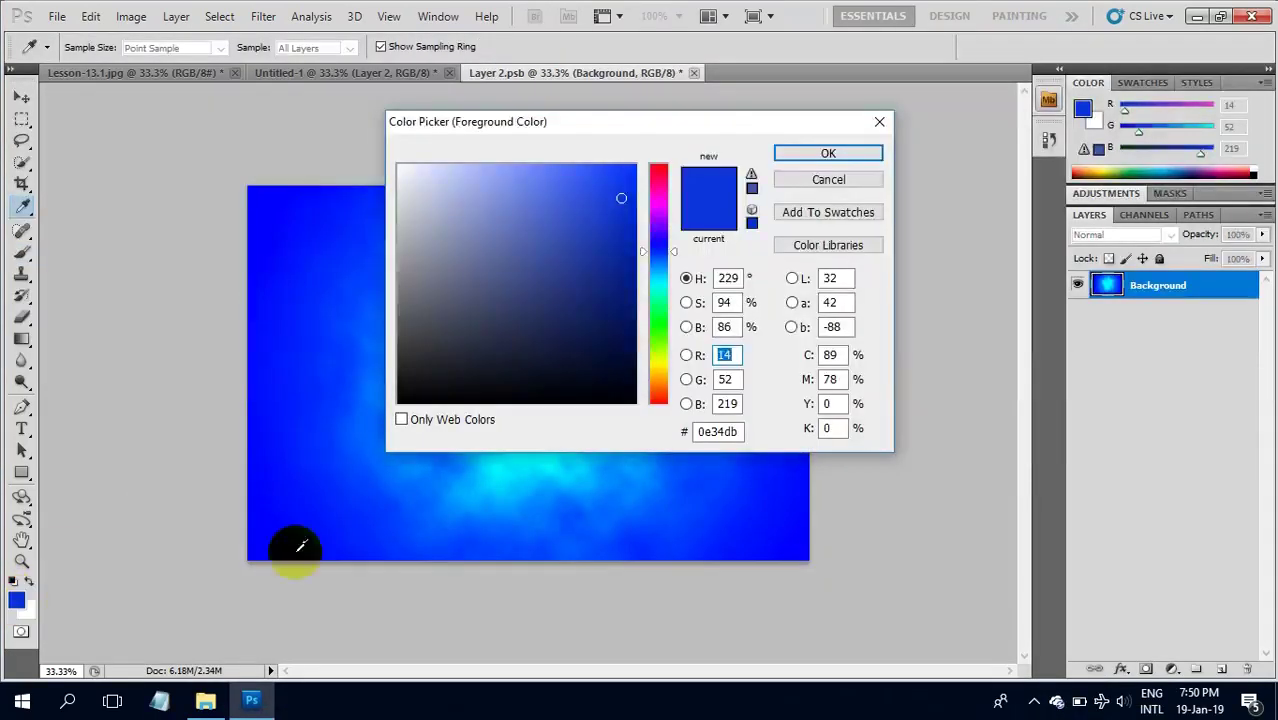
{"action": "left_click", "coordinate": [652, 326]}
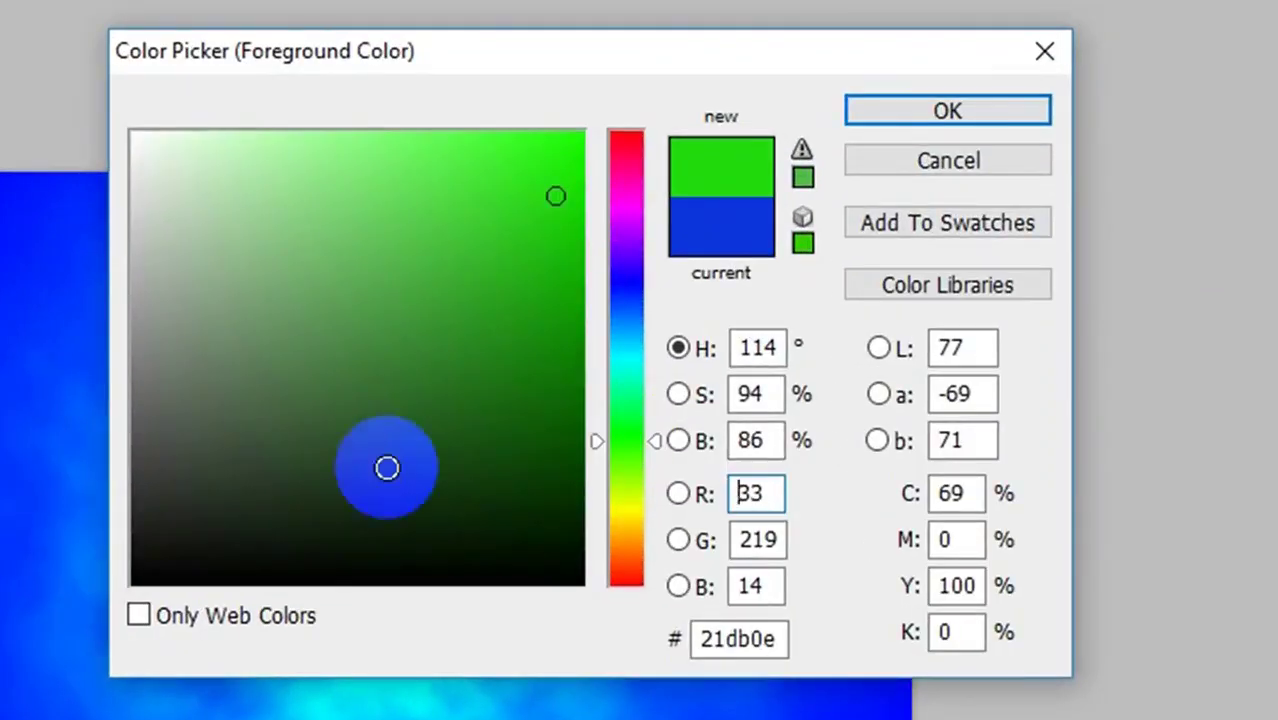
{"action": "left_click", "coordinate": [431, 479]}
{"action": "left_click", "coordinate": [511, 352]}
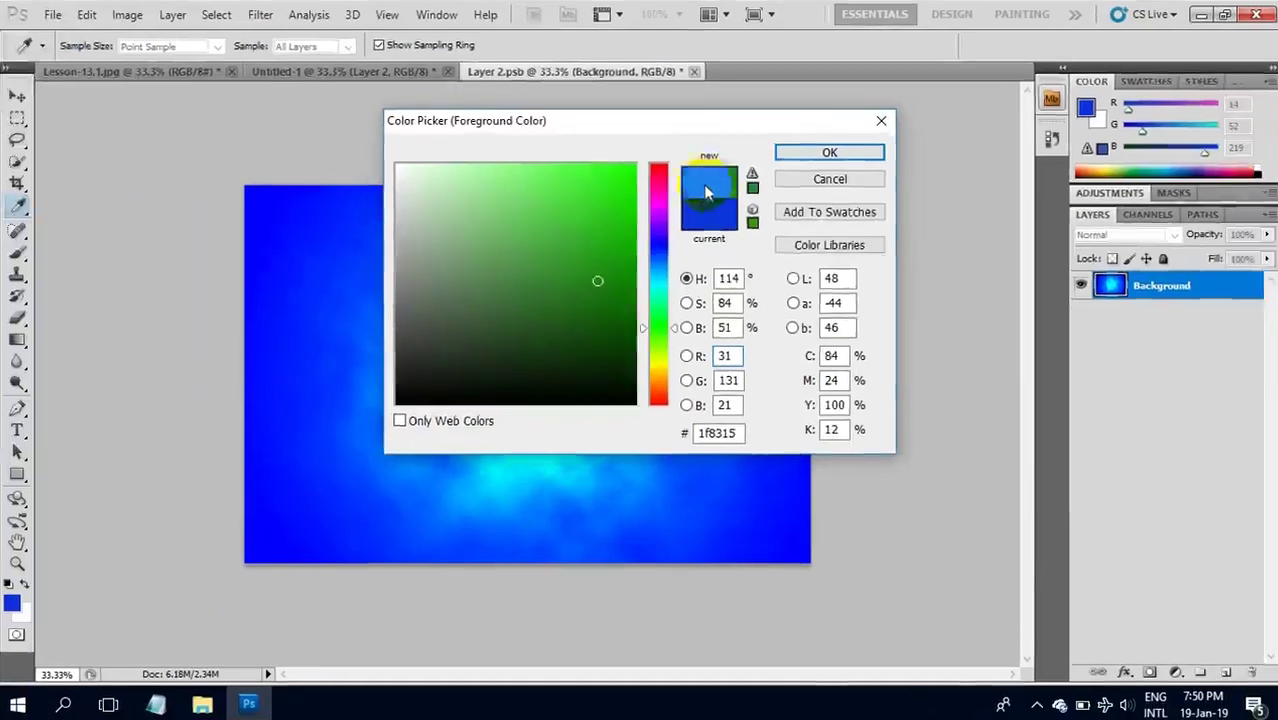
{"action": "left_click", "coordinate": [810, 150]}
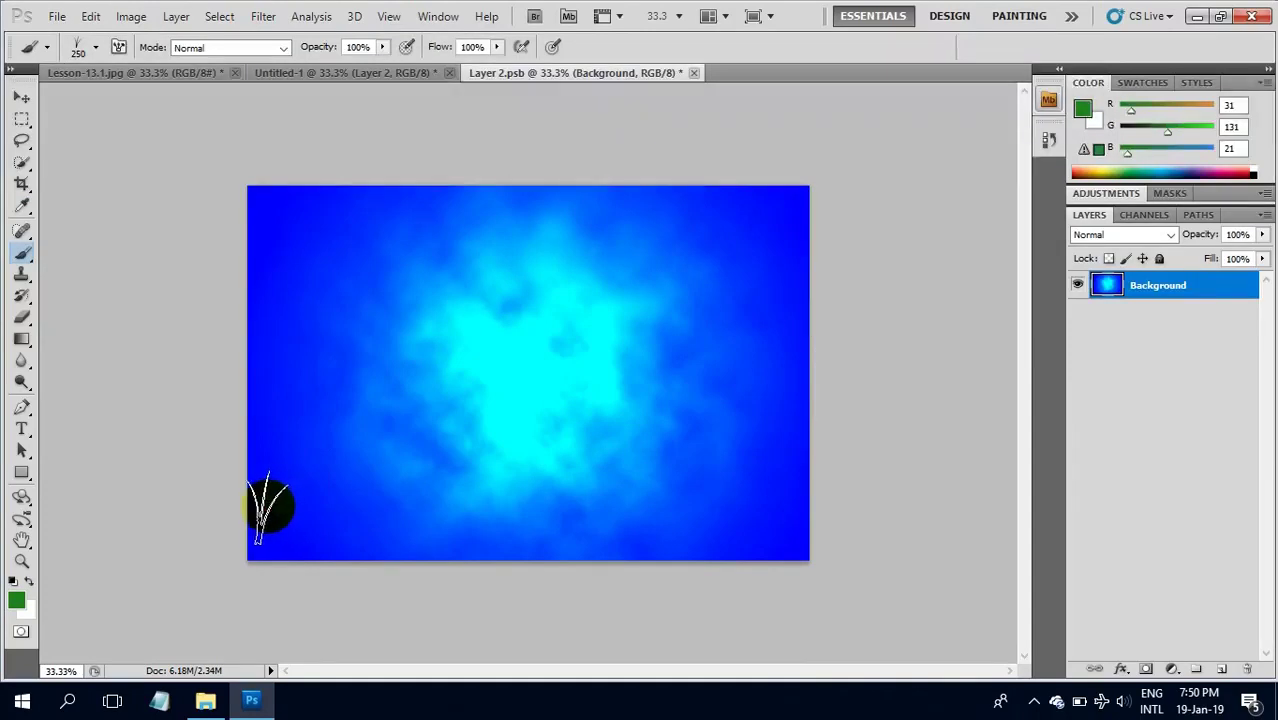
- Paint grass along the bottom of the clouds and save Layer 2.psb back into Untitled-1
{"action": "mouse_move", "coordinate": [265, 510]}
{"action": "left_mouse_down"}
{"action": "mouse_move", "coordinate": [770, 518]}
{"action": "mouse_move", "coordinate": [237, 522]}
{"action": "mouse_move", "coordinate": [515, 480]}
{"action": "left_mouse_up"}
{"action": "left_click", "coordinate": [508, 490]}
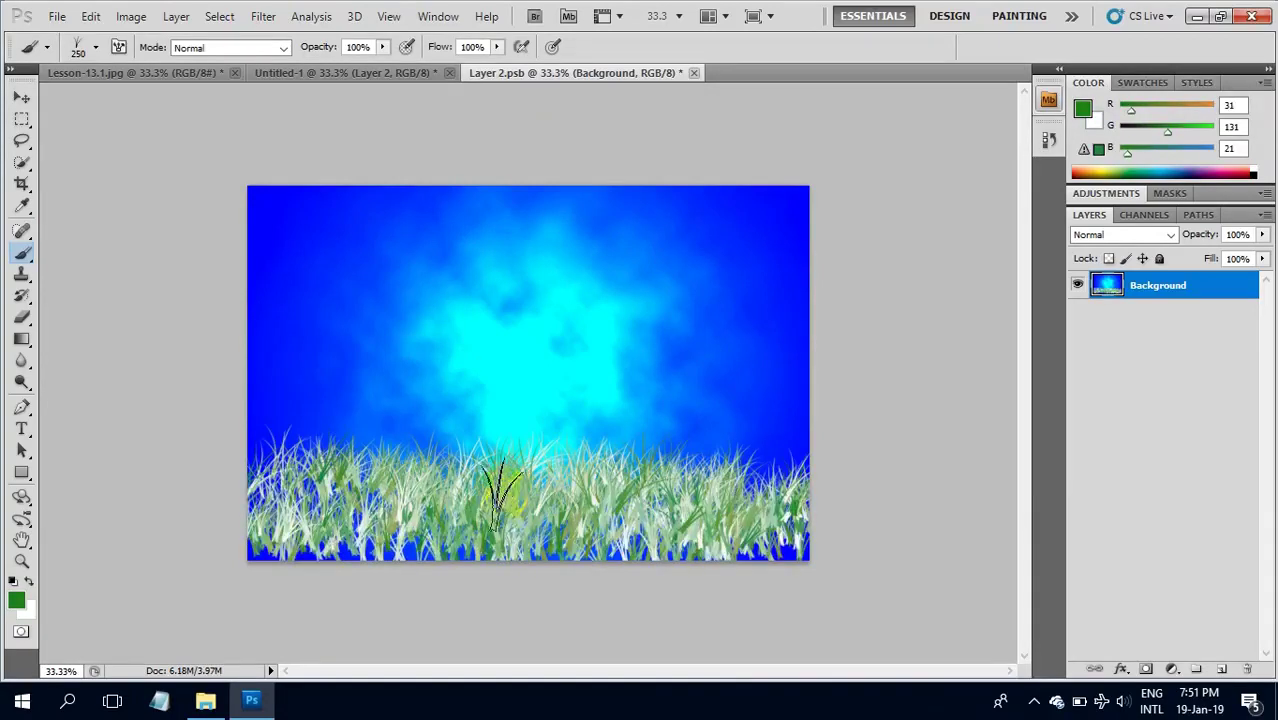
{"action": "left_click", "coordinate": [695, 74]}
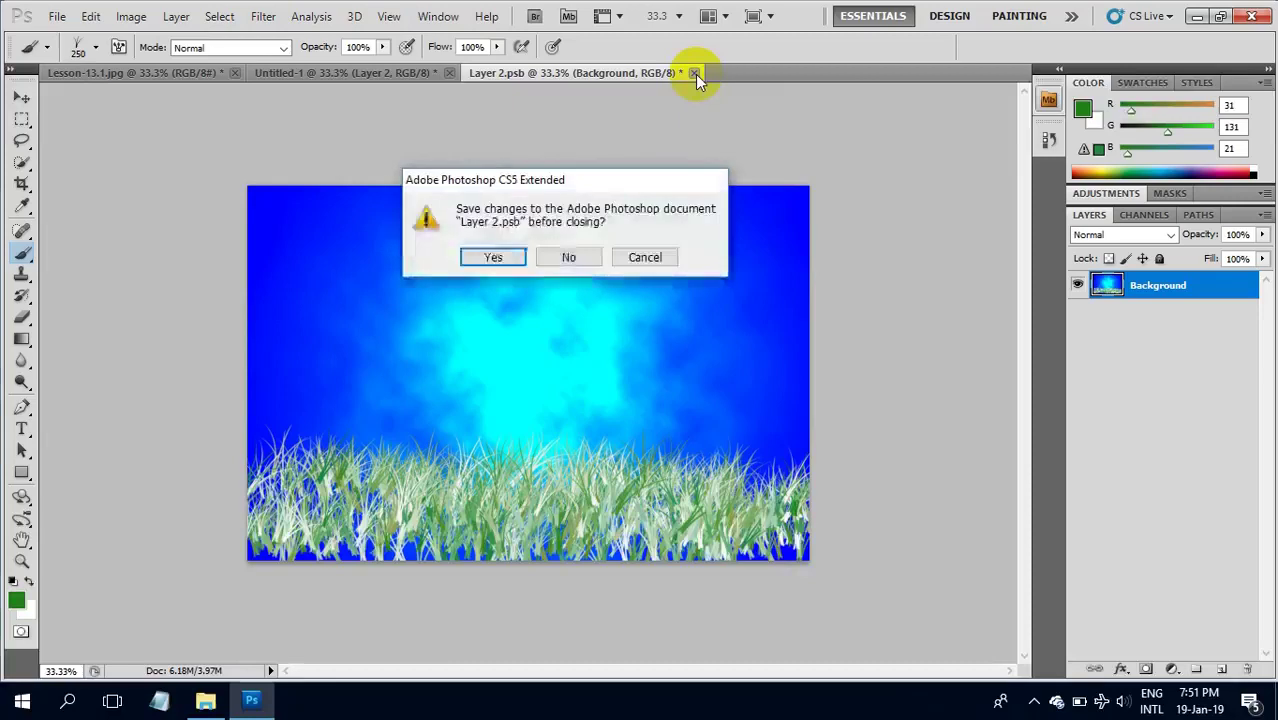
{"action": "left_click", "coordinate": [493, 258]}
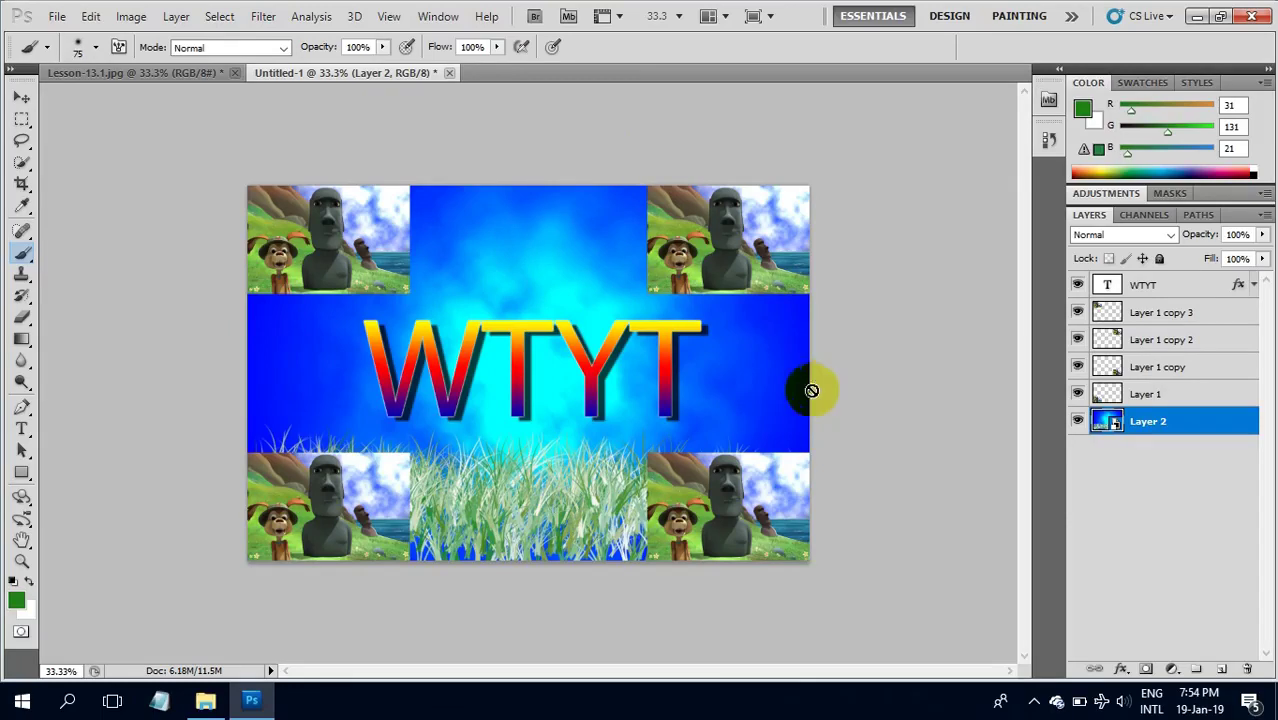
- Switch to the Move tool with Auto-Select on and select the top-left photo's layer, Layer 1 copy 3
{"action": "left_click_drag", "start_coordinate": [479, 217], "coordinate": [456, 242]}
{"action": "left_click", "coordinate": [22, 99]}
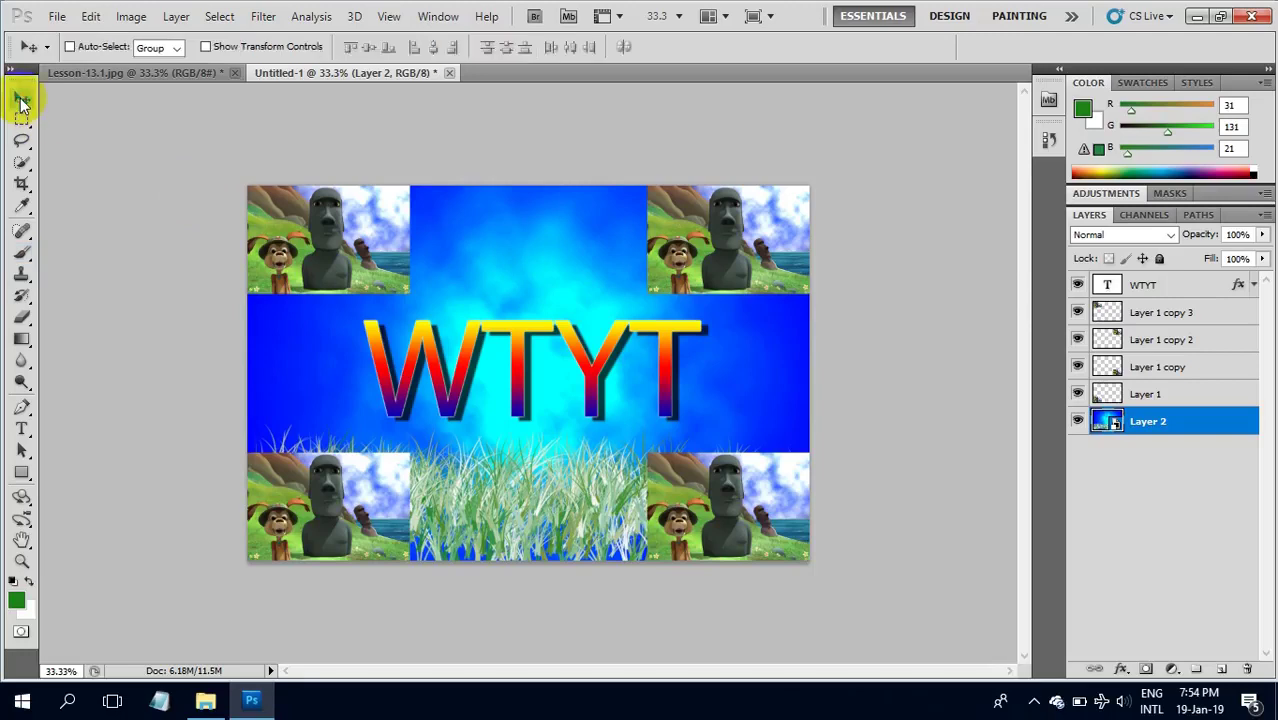
{"action": "left_click", "coordinate": [69, 48]}
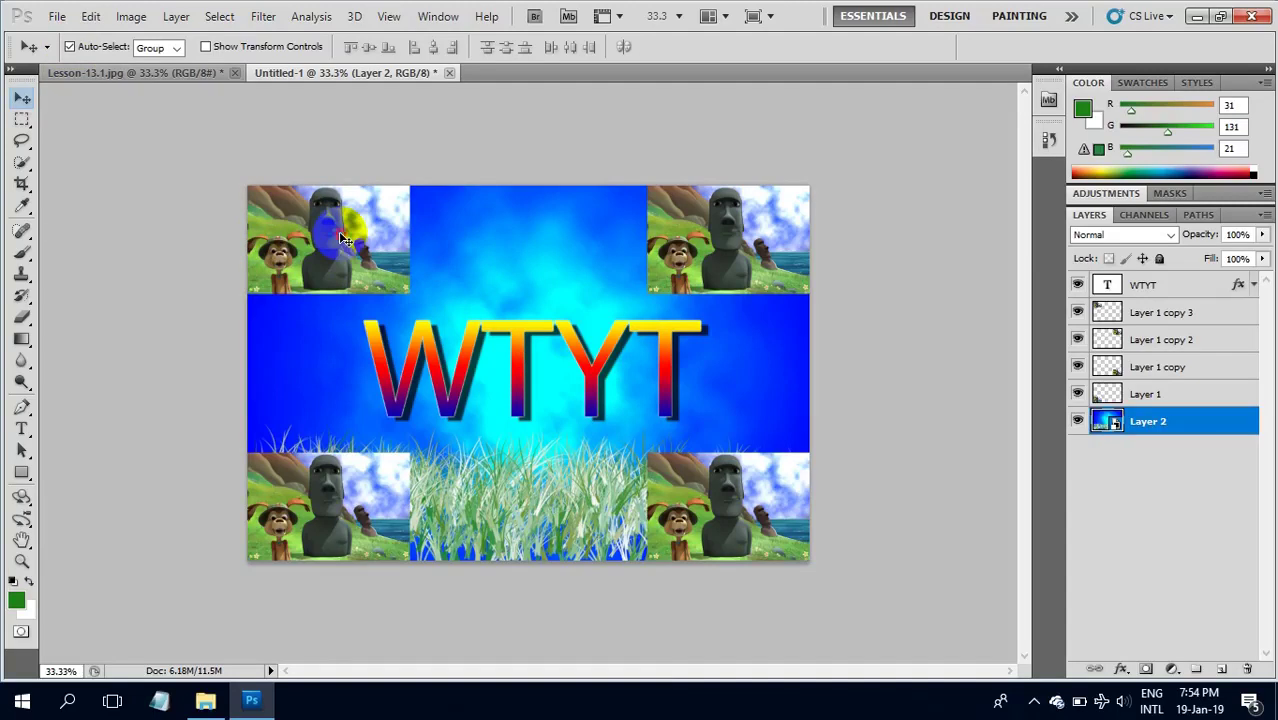
{"action": "left_click_drag", "start_coordinate": [340, 232], "coordinate": [355, 241]}
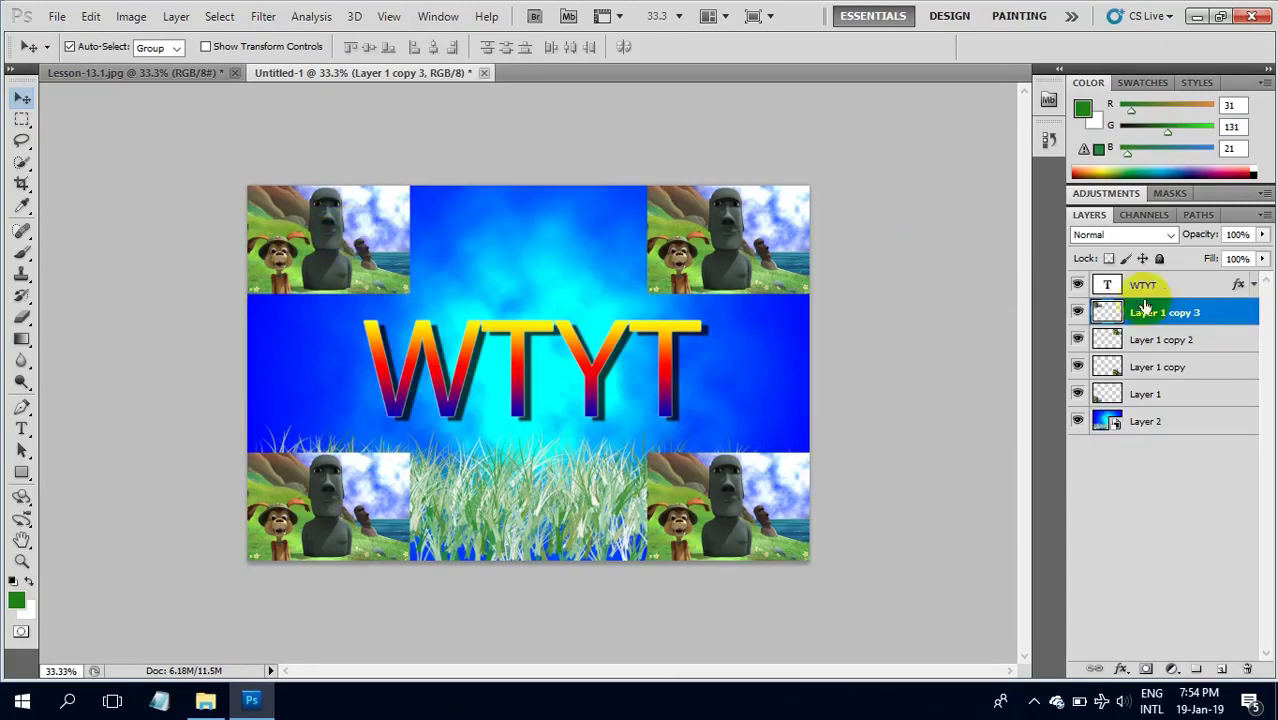
{"action": "left_click", "coordinate": [740, 248]}
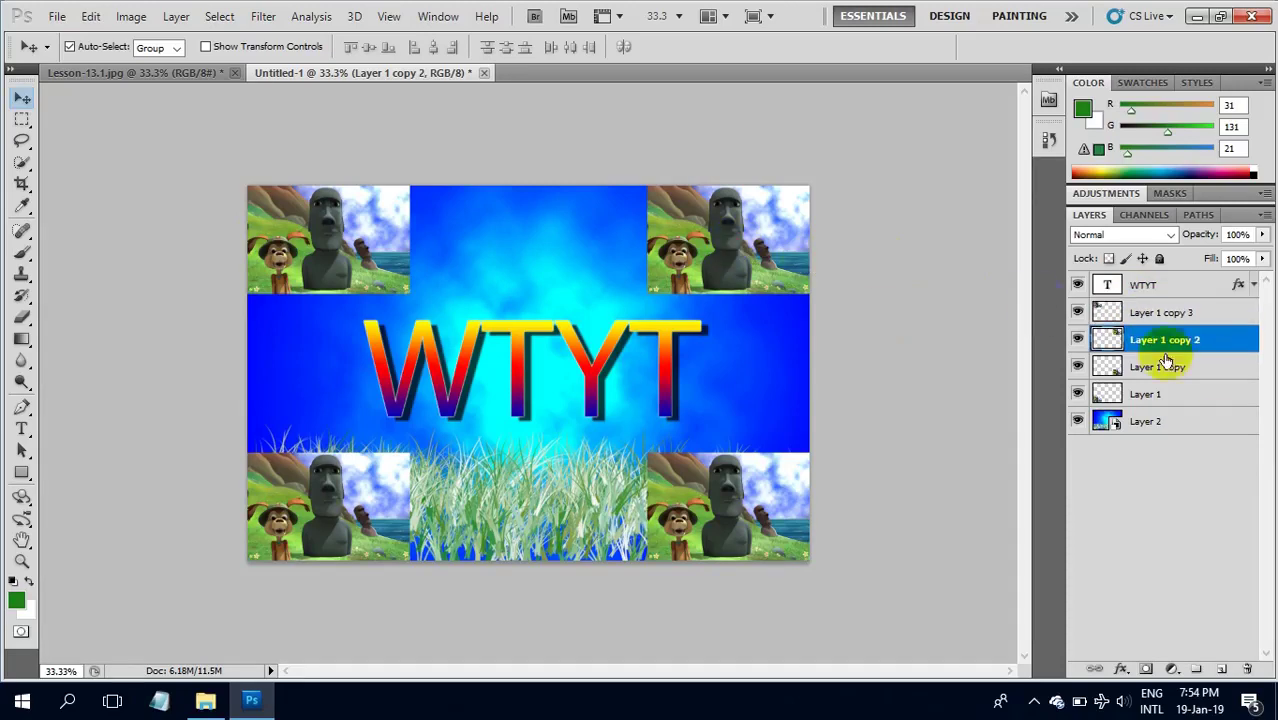
{"action": "left_click", "coordinate": [367, 245]}
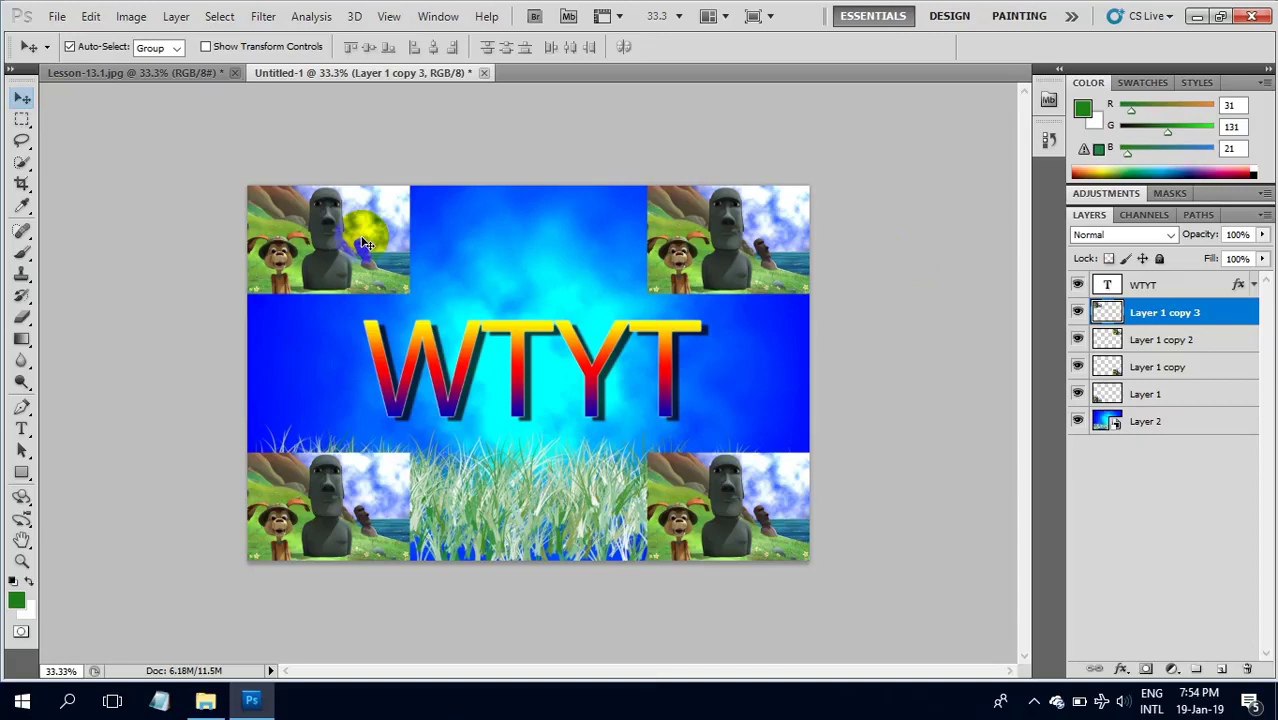
- Apply the Filter Gallery's Artistic Watercolor effect to the top-left photo
{"action": "left_click", "coordinate": [268, 17]}
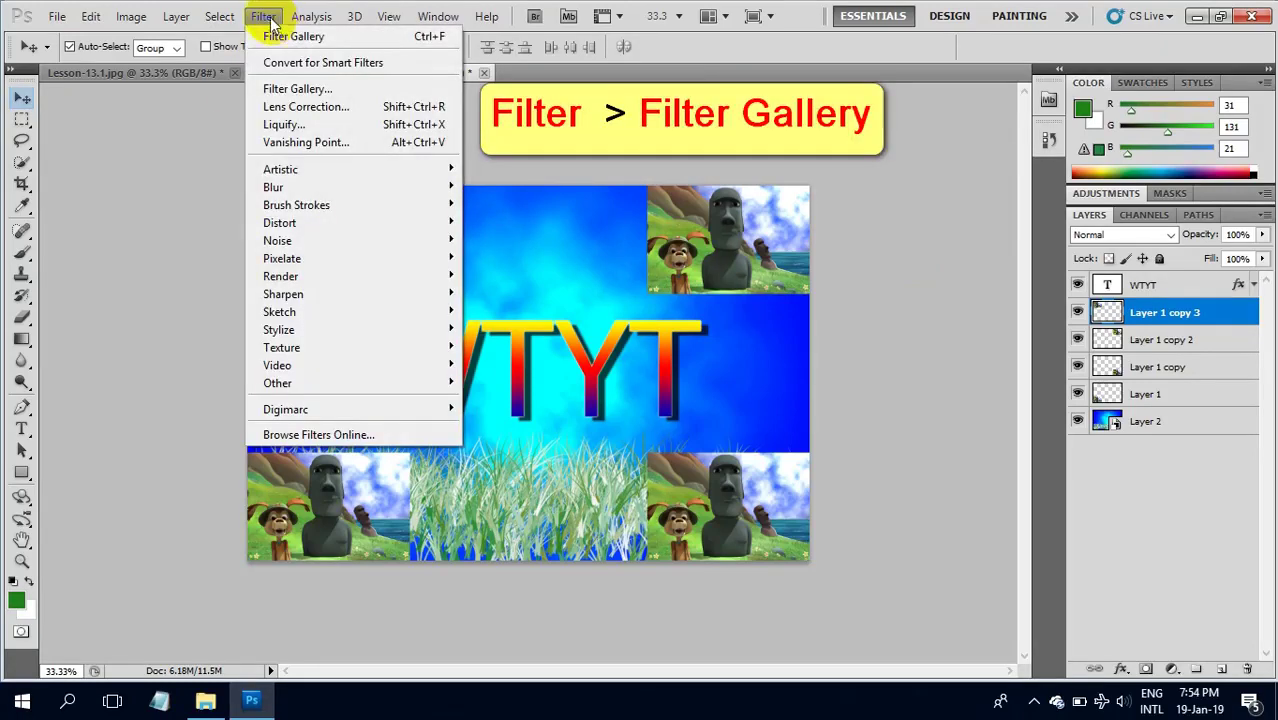
{"action": "left_click", "coordinate": [302, 89]}
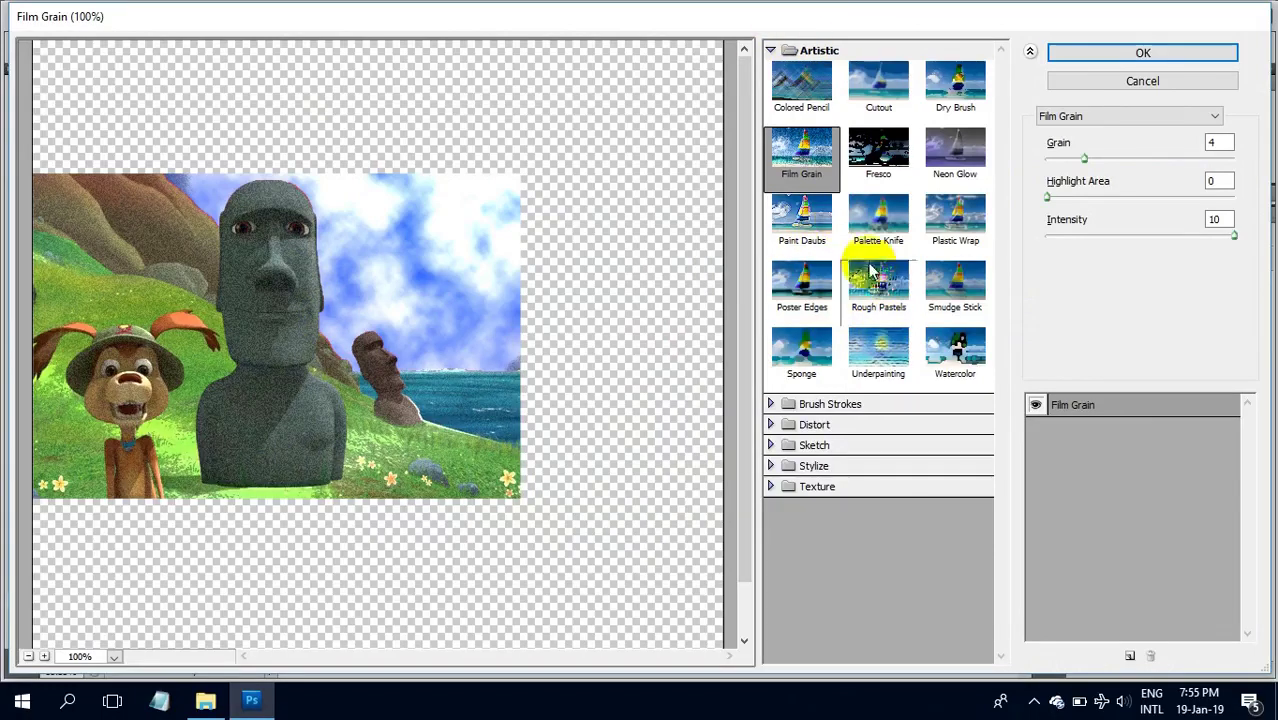
{"action": "left_click", "coordinate": [872, 275]}
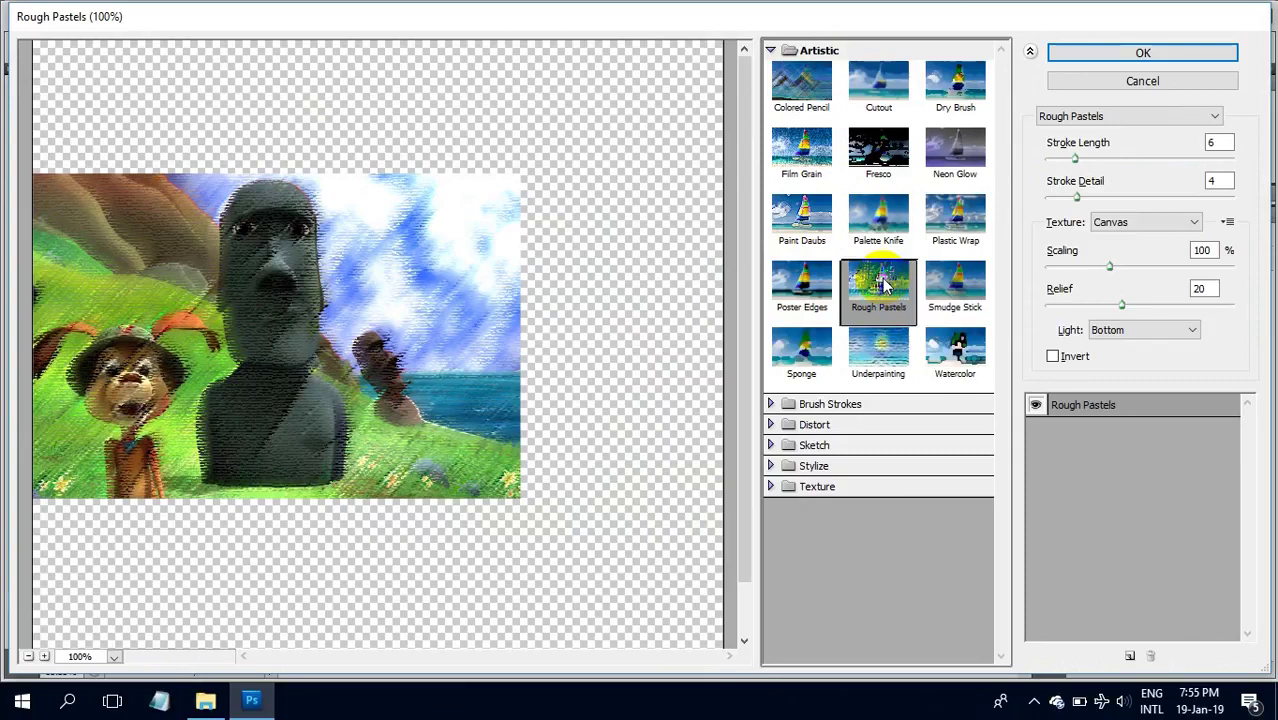
{"action": "left_click", "coordinate": [960, 350]}
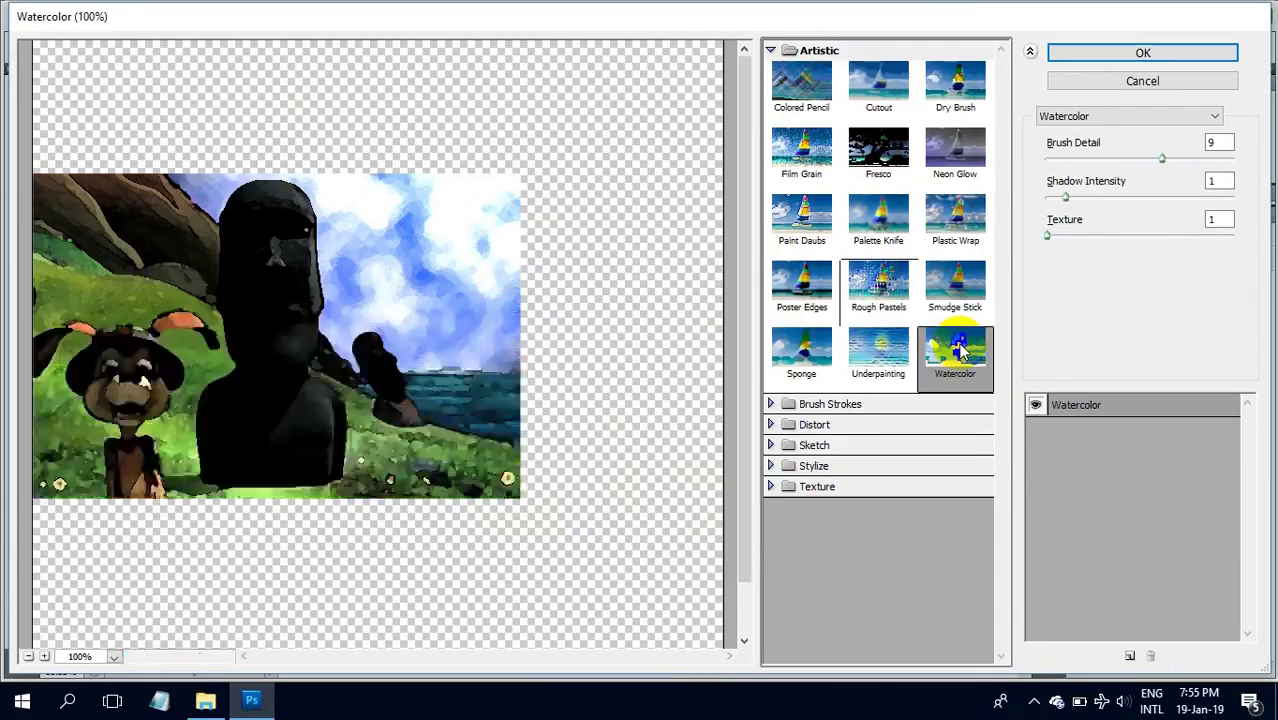
{"action": "left_click", "coordinate": [1133, 52]}
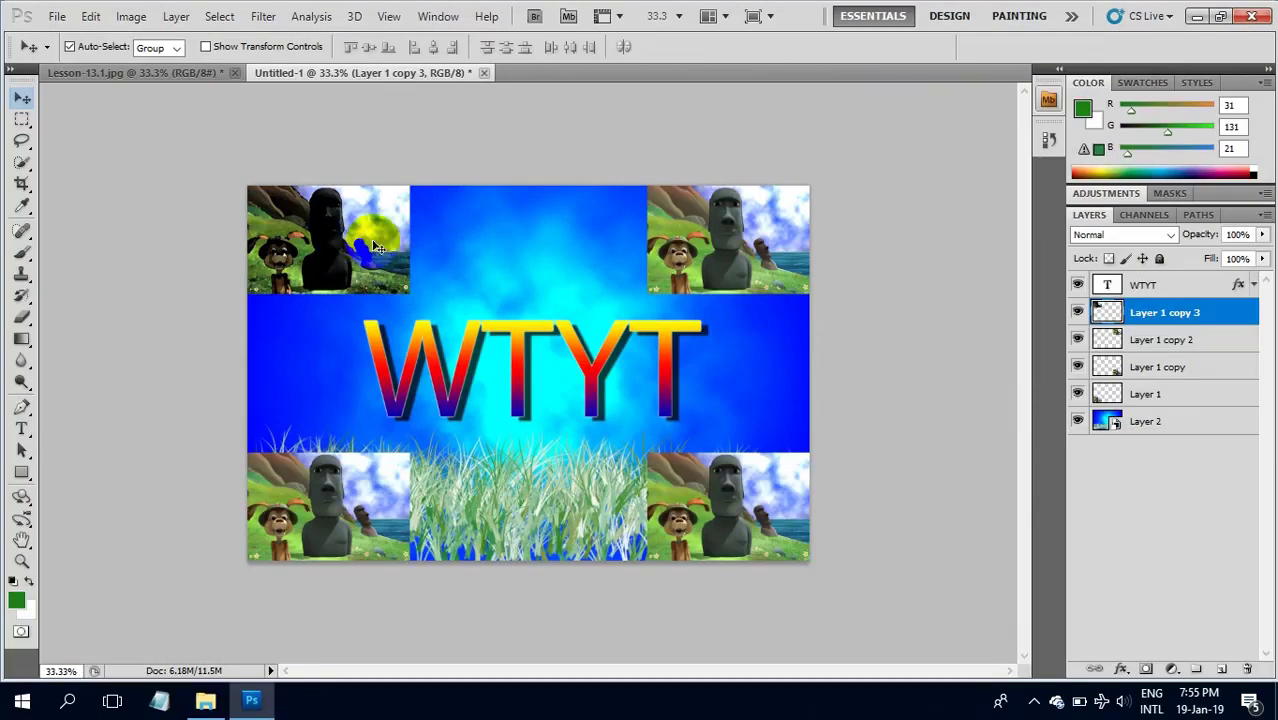
- Select Layer 1 copy 2, the top-right photo, and convert it to a smart object
{"action": "left_click_drag", "start_coordinate": [370, 252], "coordinate": [314, 280]}
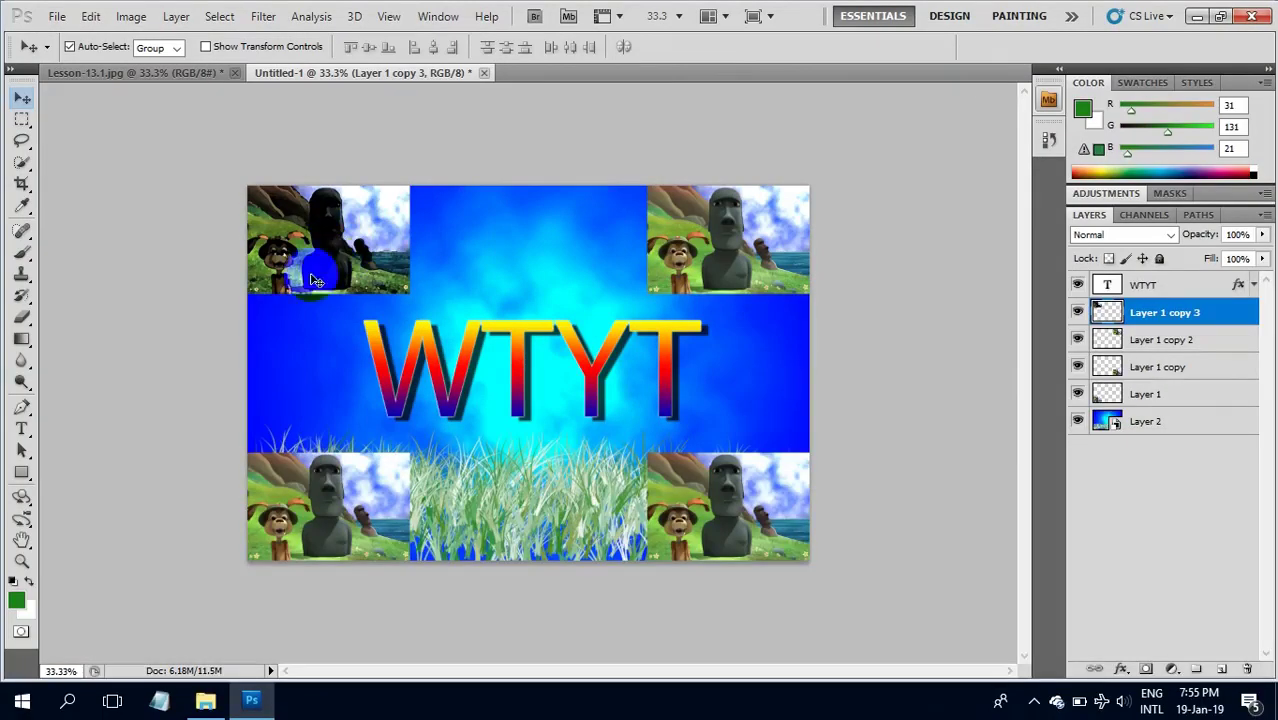
{"action": "left_click", "coordinate": [1205, 318]}
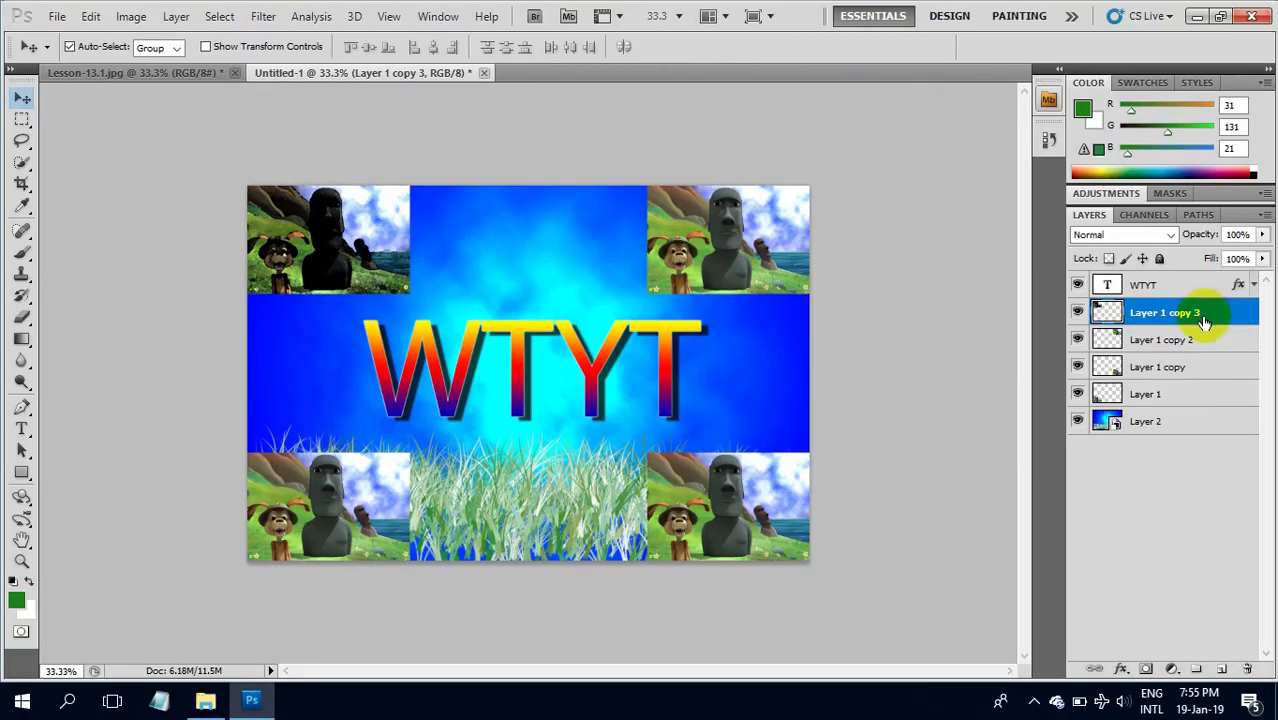
{"action": "left_click", "coordinate": [748, 242]}
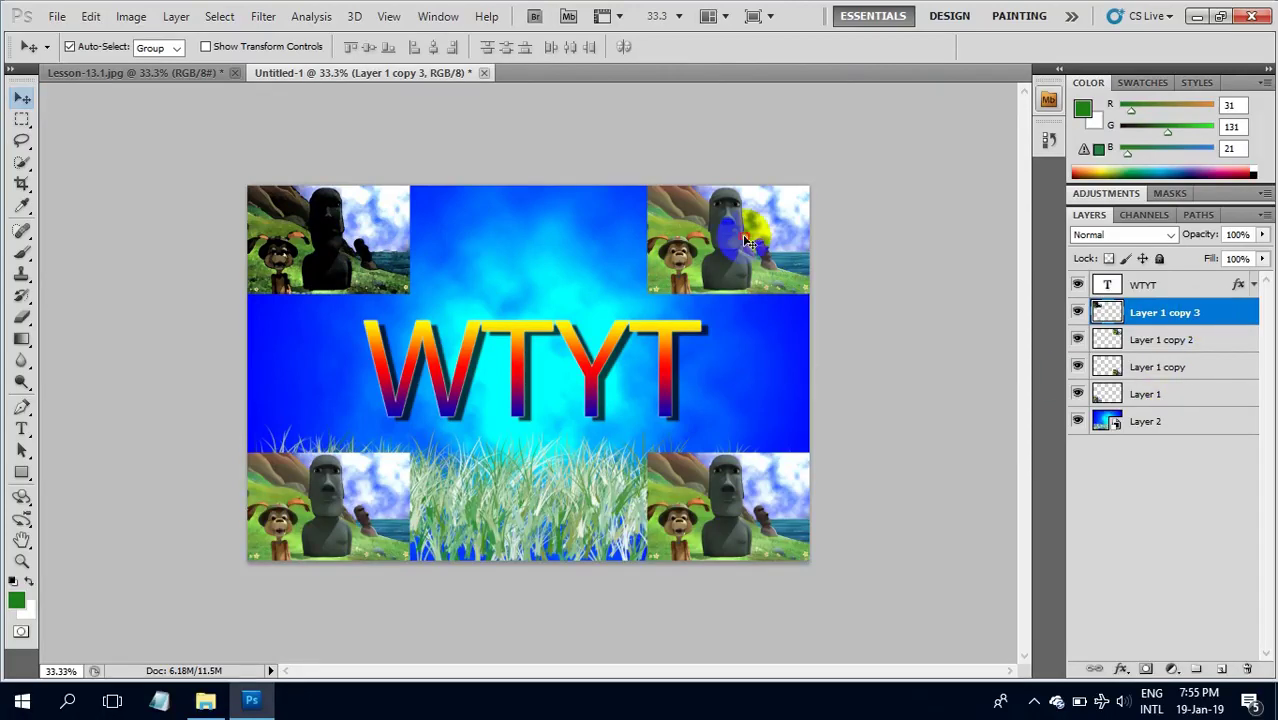
{"action": "mouse_move", "coordinate": [748, 242]}
{"action": "left_mouse_down"}
{"action": "mouse_move", "coordinate": [773, 233]}
{"action": "mouse_move", "coordinate": [755, 246]}
{"action": "left_mouse_up"}
{"action": "left_click", "coordinate": [1133, 340]}
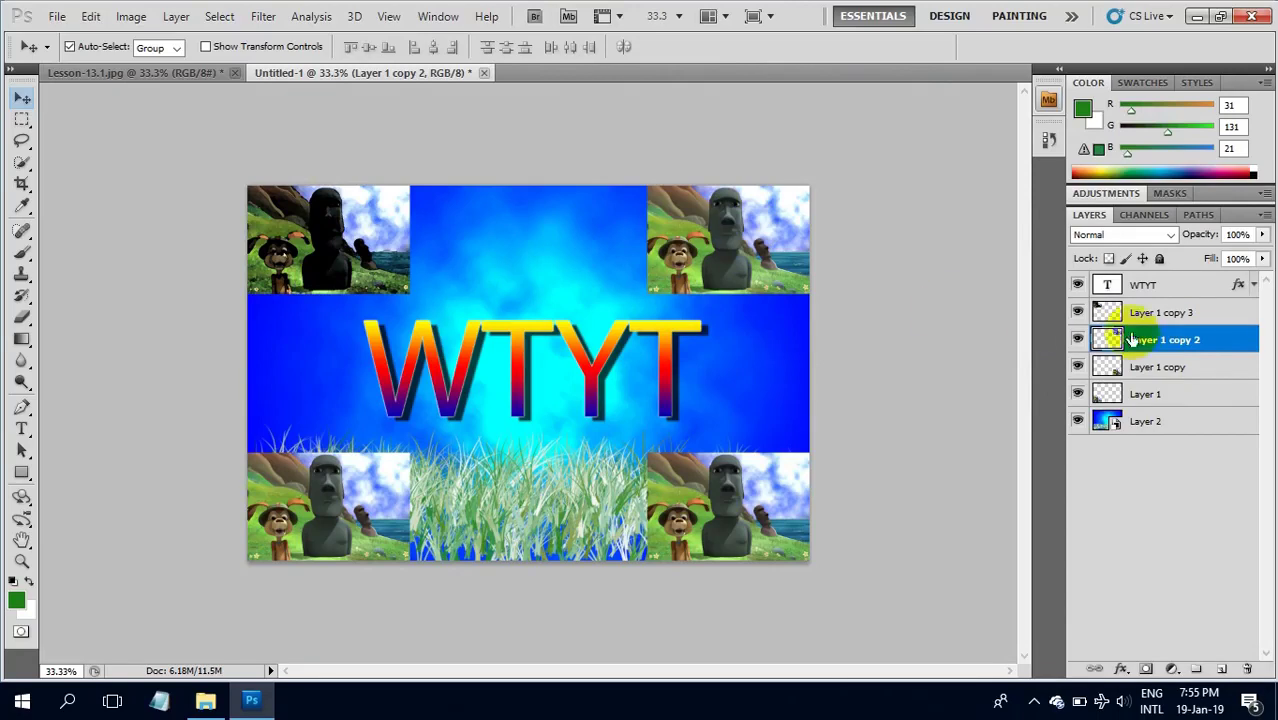
{"action": "right_click", "coordinate": [1137, 344]}
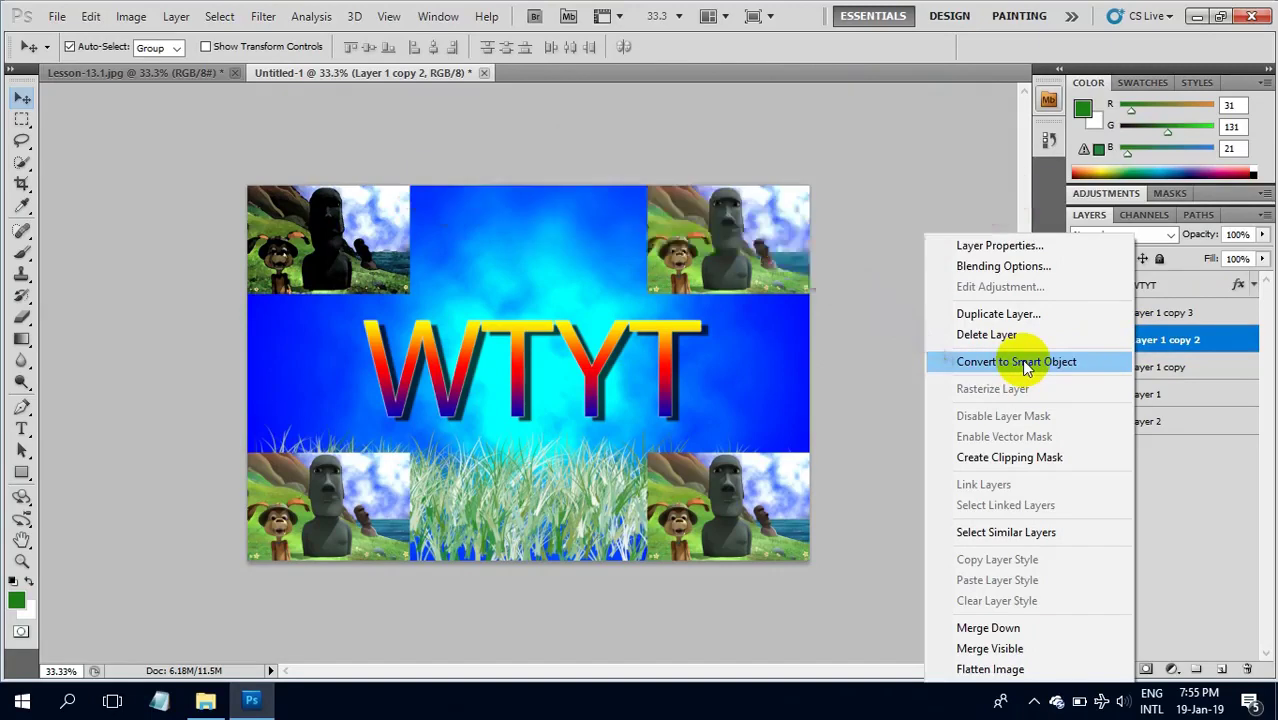
{"action": "left_click", "coordinate": [1022, 366]}
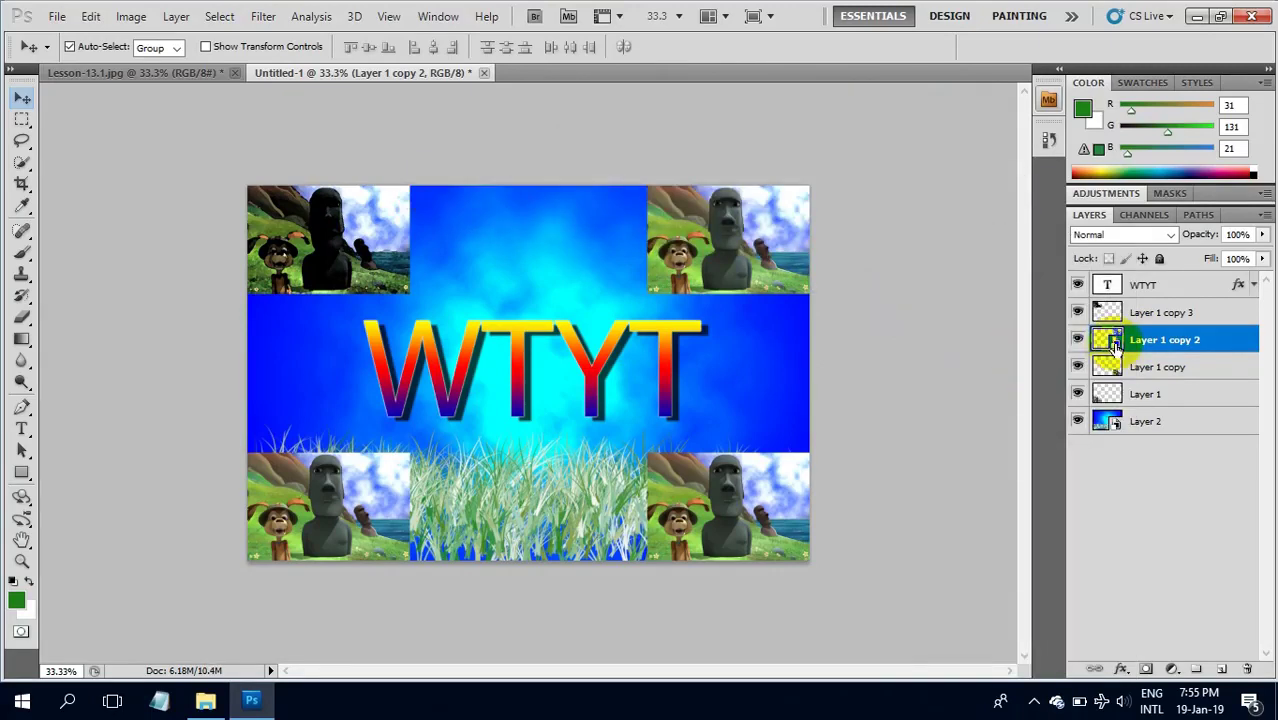
- Open the Filter Gallery on the top-right photo, choose Rough Pastels, and add a second effect layer
{"action": "left_click", "coordinate": [263, 17]}
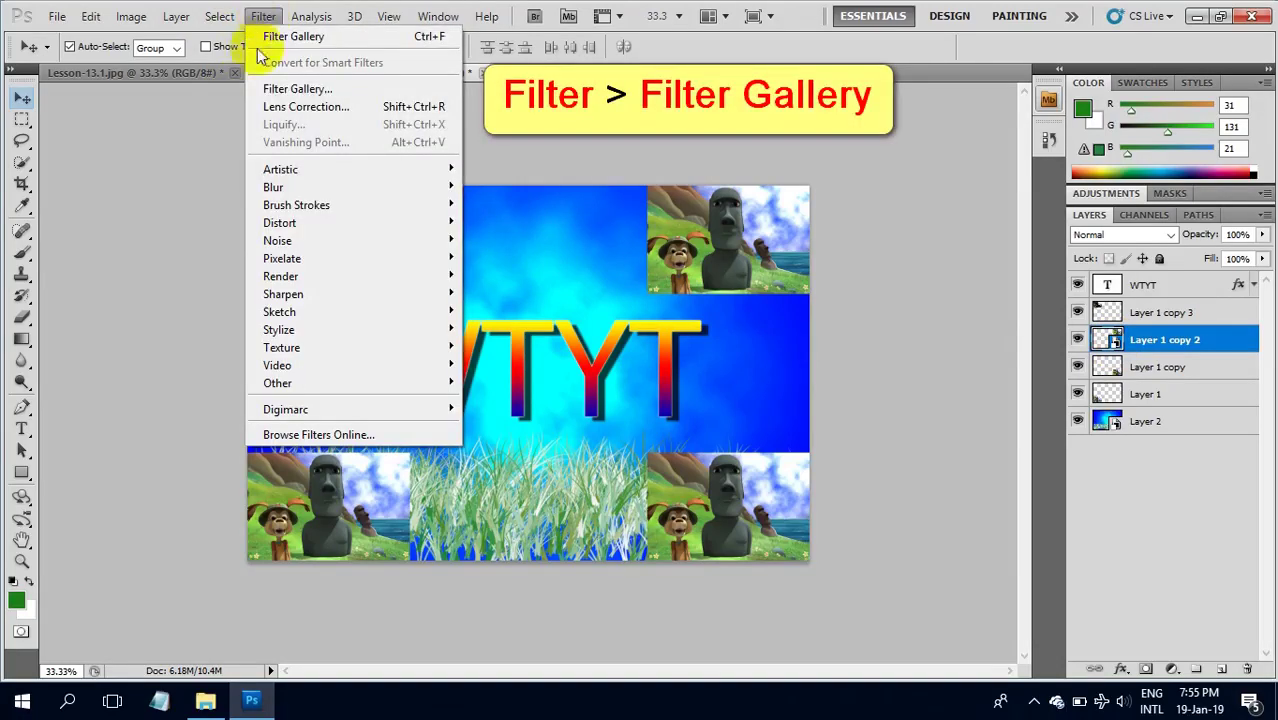
{"action": "left_click", "coordinate": [277, 90]}
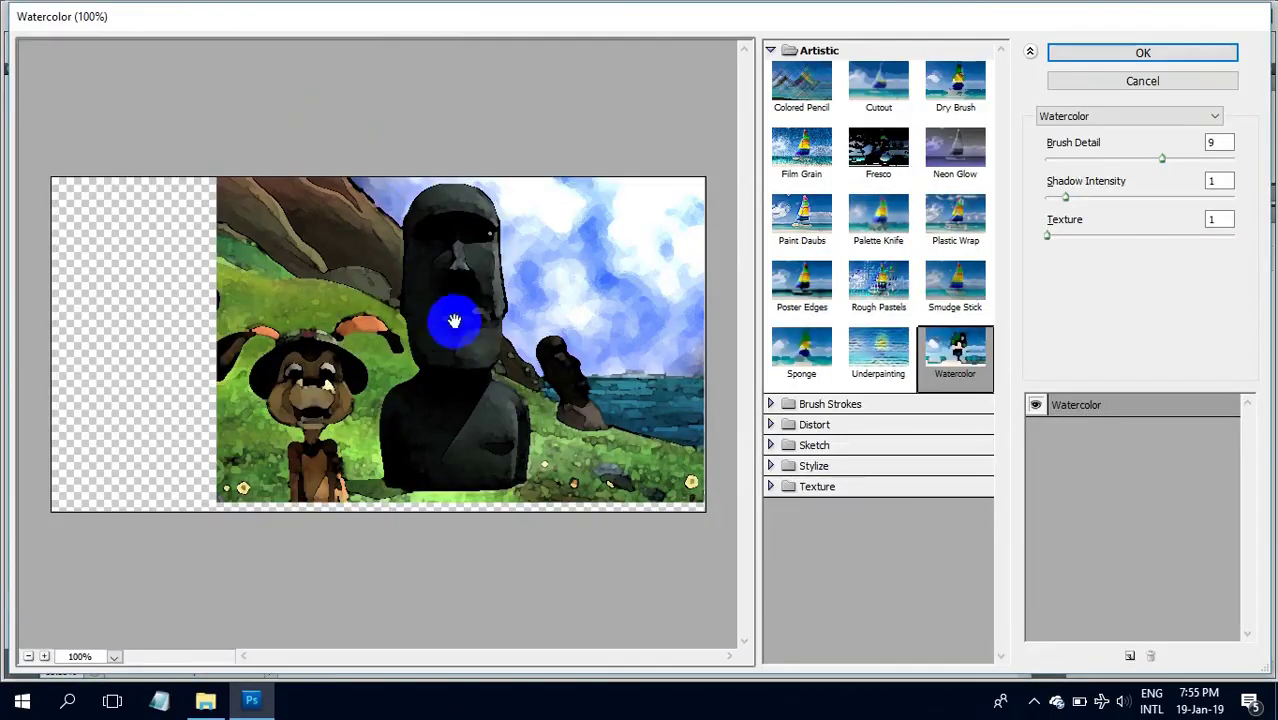
{"action": "left_click_drag", "start_coordinate": [375, 208], "coordinate": [500, 320]}
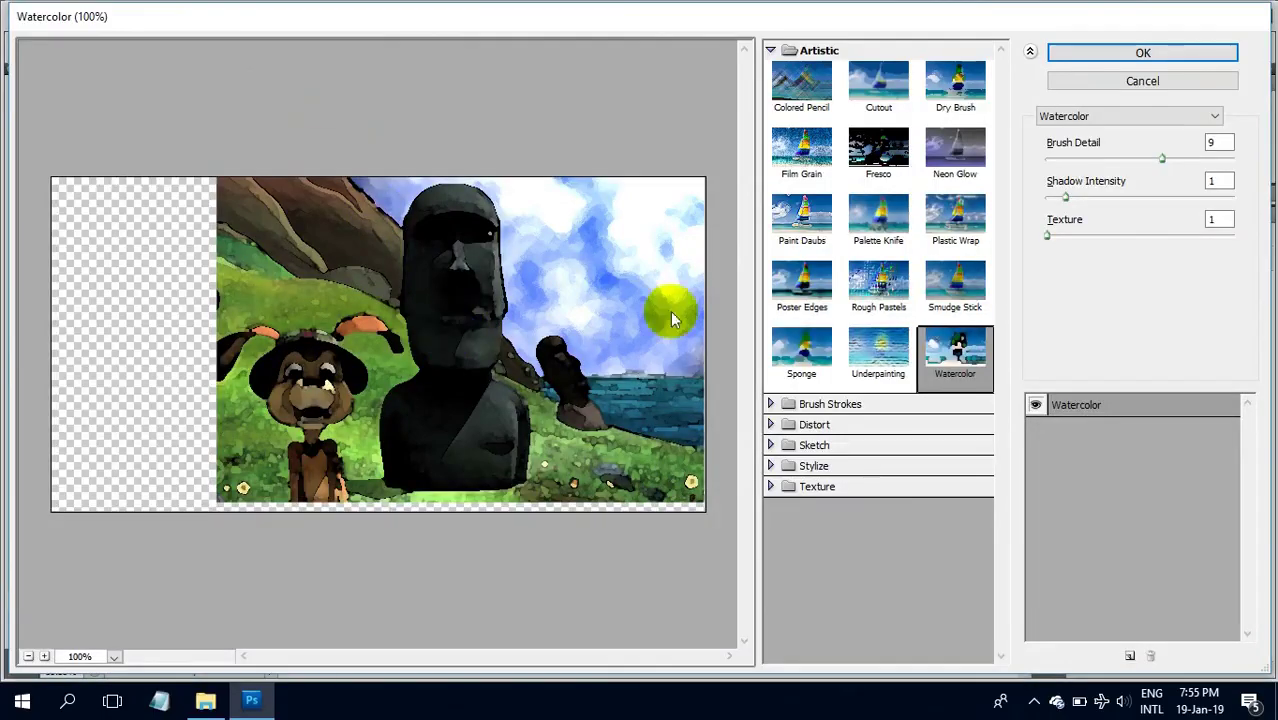
{"action": "left_click", "coordinate": [893, 290]}
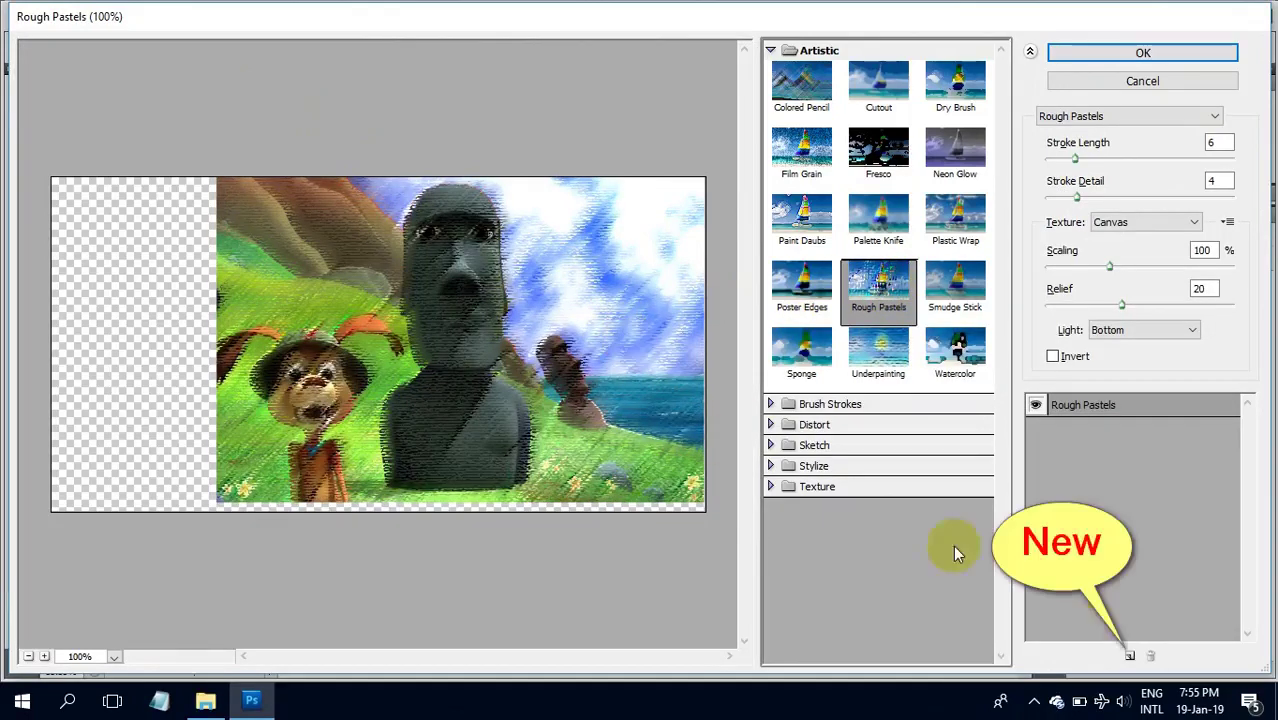
{"action": "left_click", "coordinate": [1130, 656]}
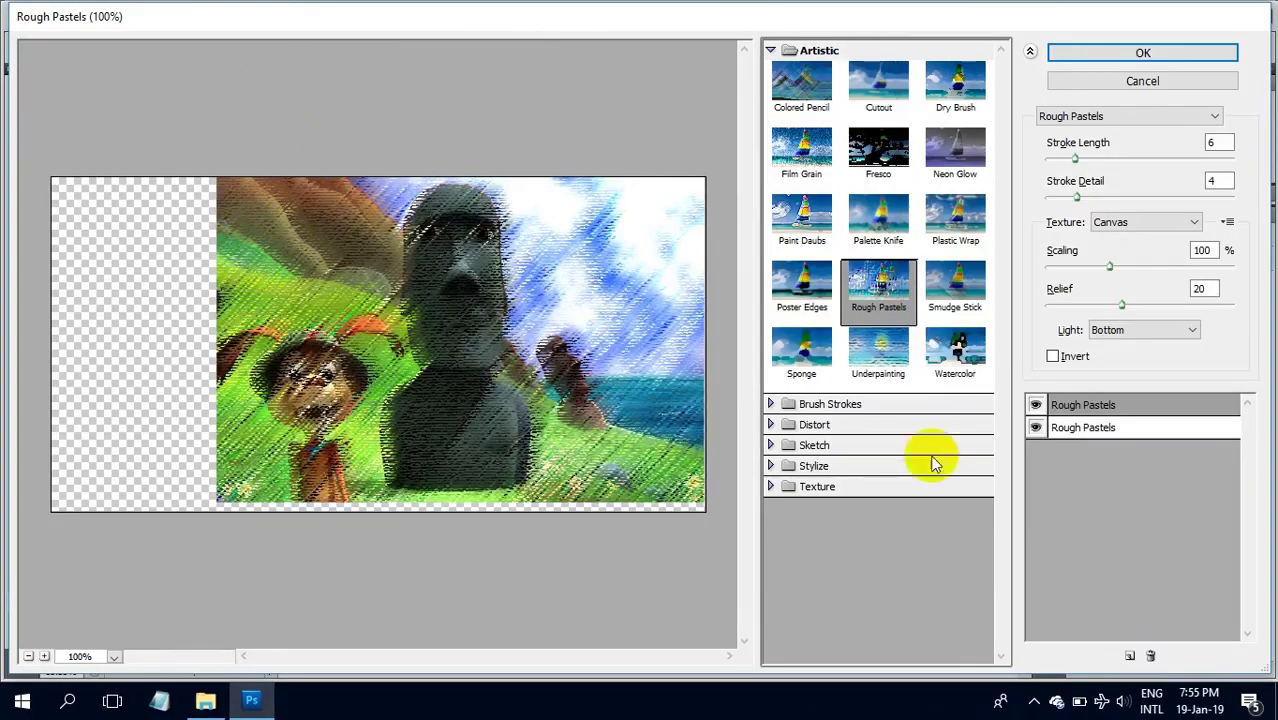
- Set the second effect to Watercolor, compare, delete Rough Pastels and apply Watercolor as a smart filter
{"action": "left_click", "coordinate": [1055, 432]}
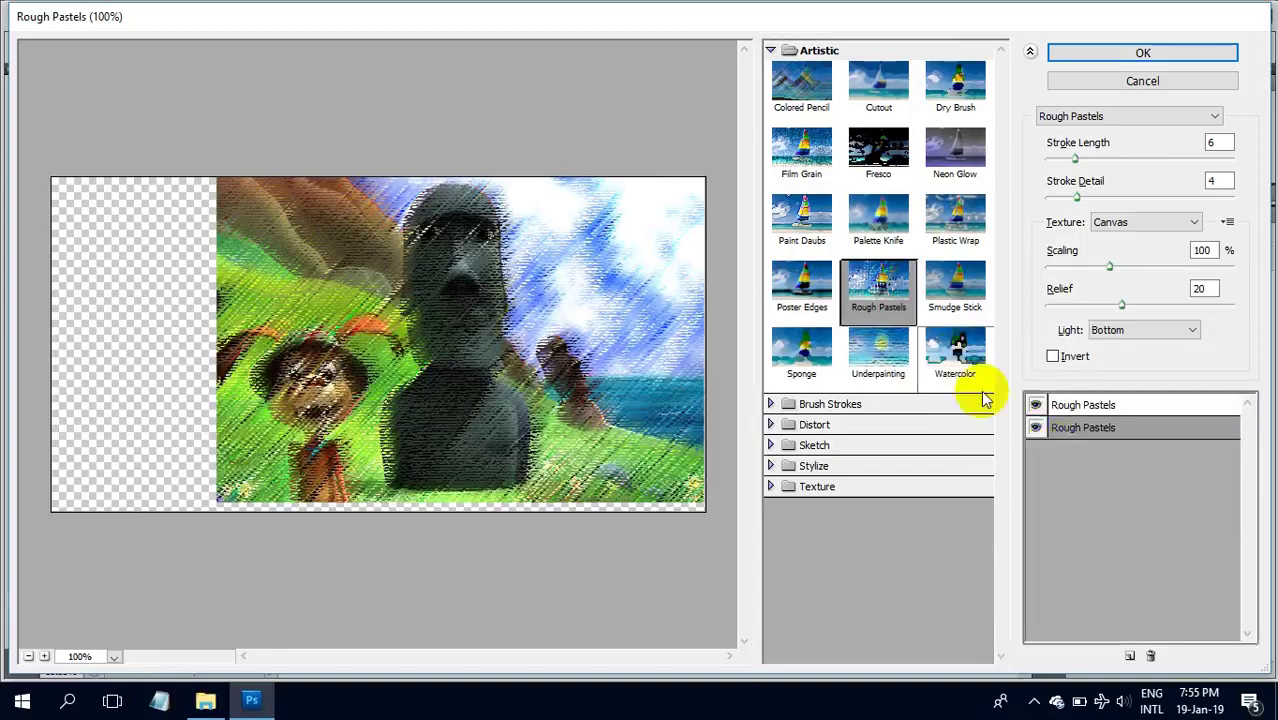
{"action": "left_click", "coordinate": [955, 358]}
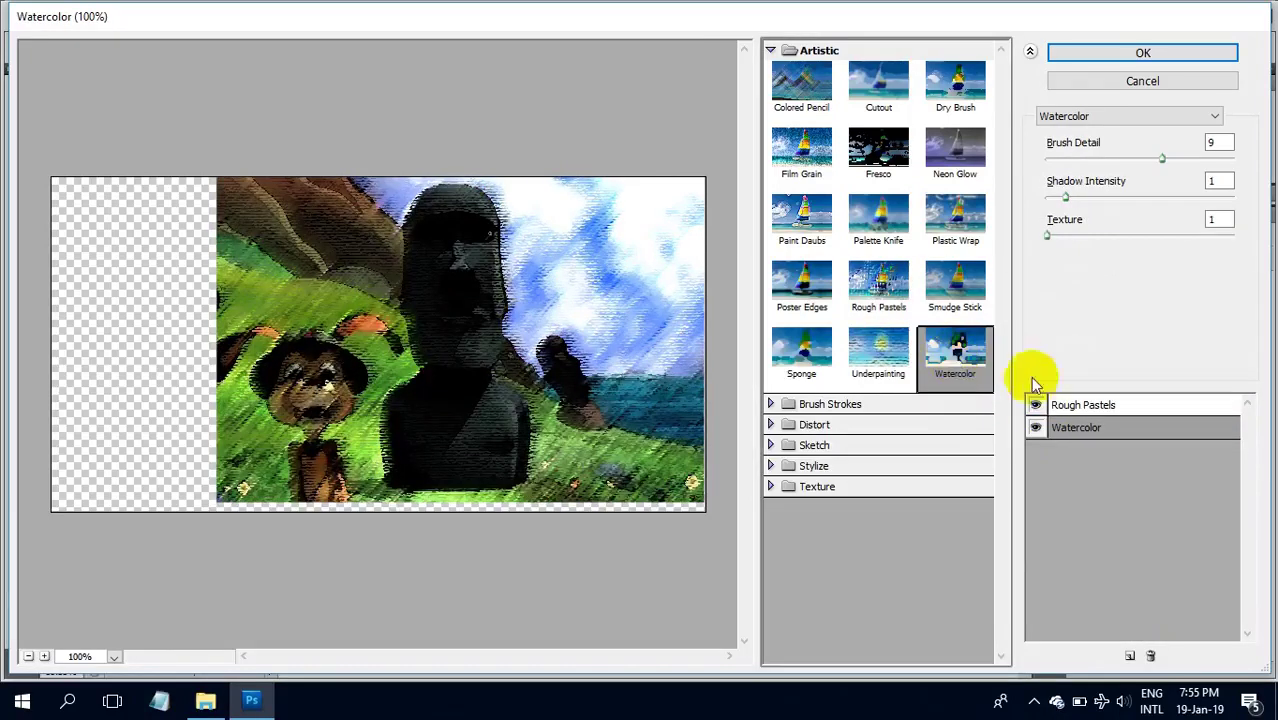
{"action": "left_click", "coordinate": [1035, 405]}
{"action": "left_click", "coordinate": [1035, 405]}
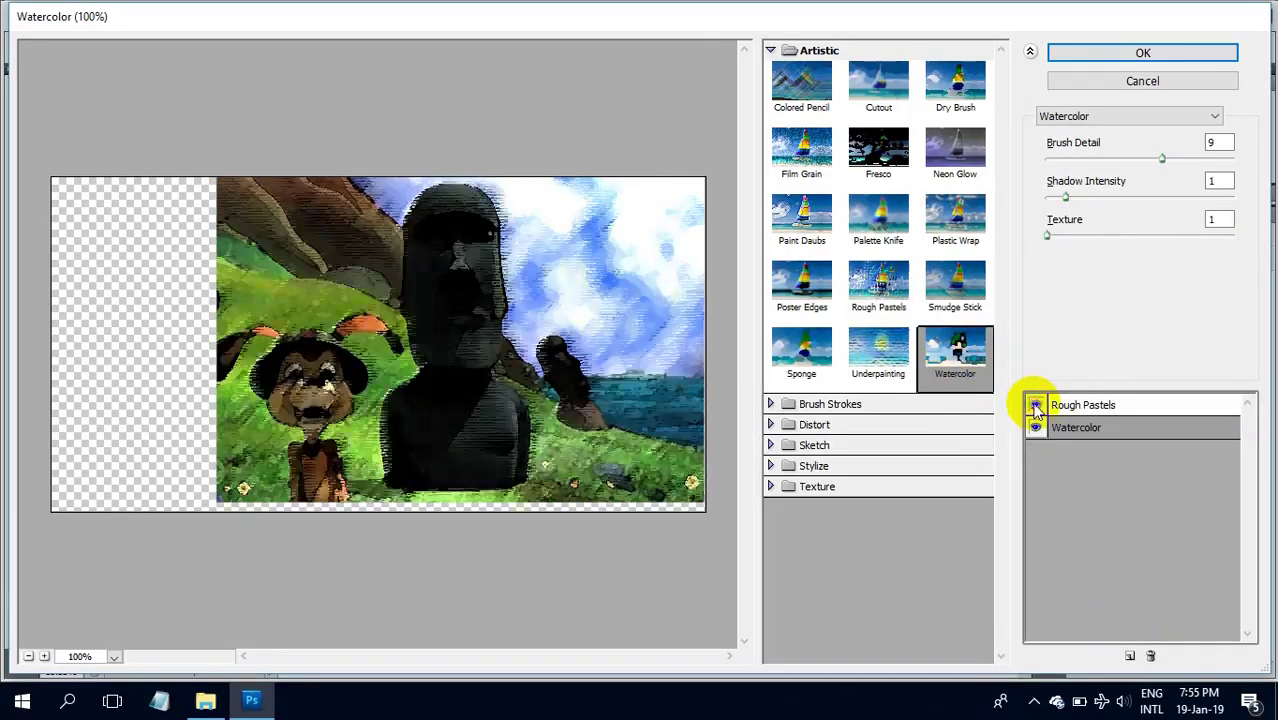
{"action": "left_click", "coordinate": [1035, 427]}
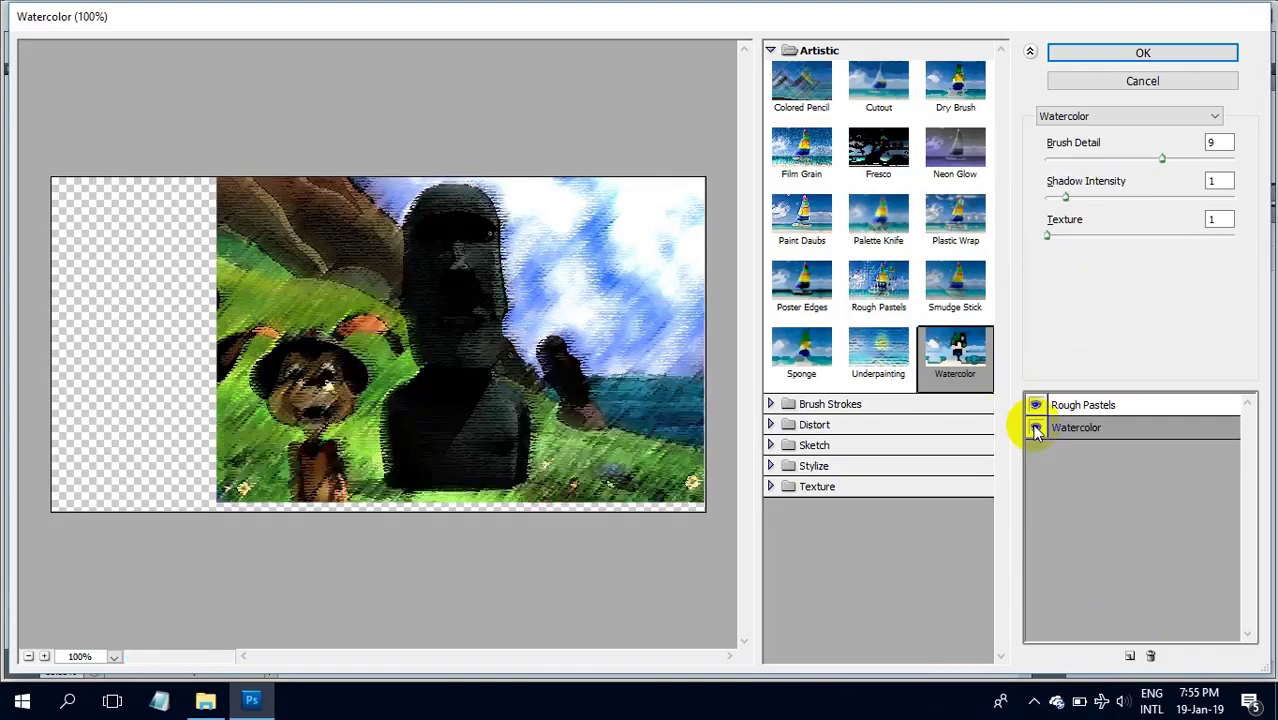
{"action": "left_click", "coordinate": [1098, 410]}
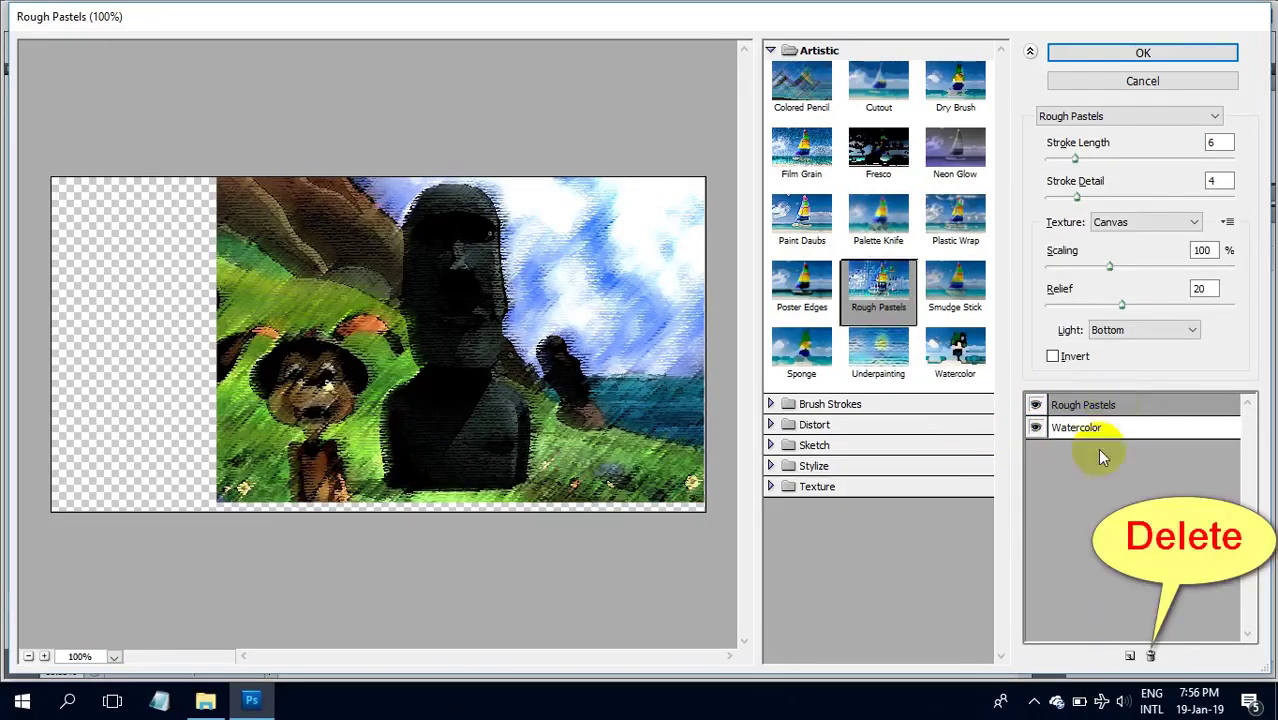
{"action": "left_click", "coordinate": [1152, 656]}
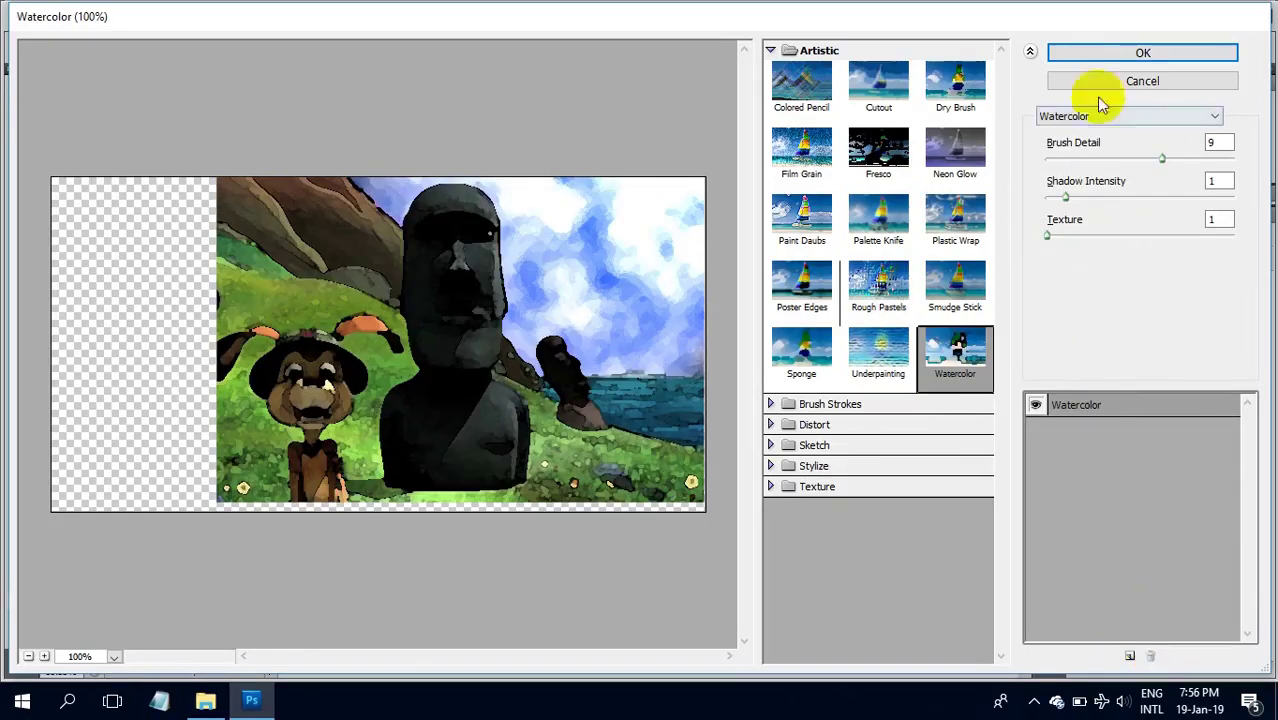
{"action": "left_click", "coordinate": [1116, 52]}
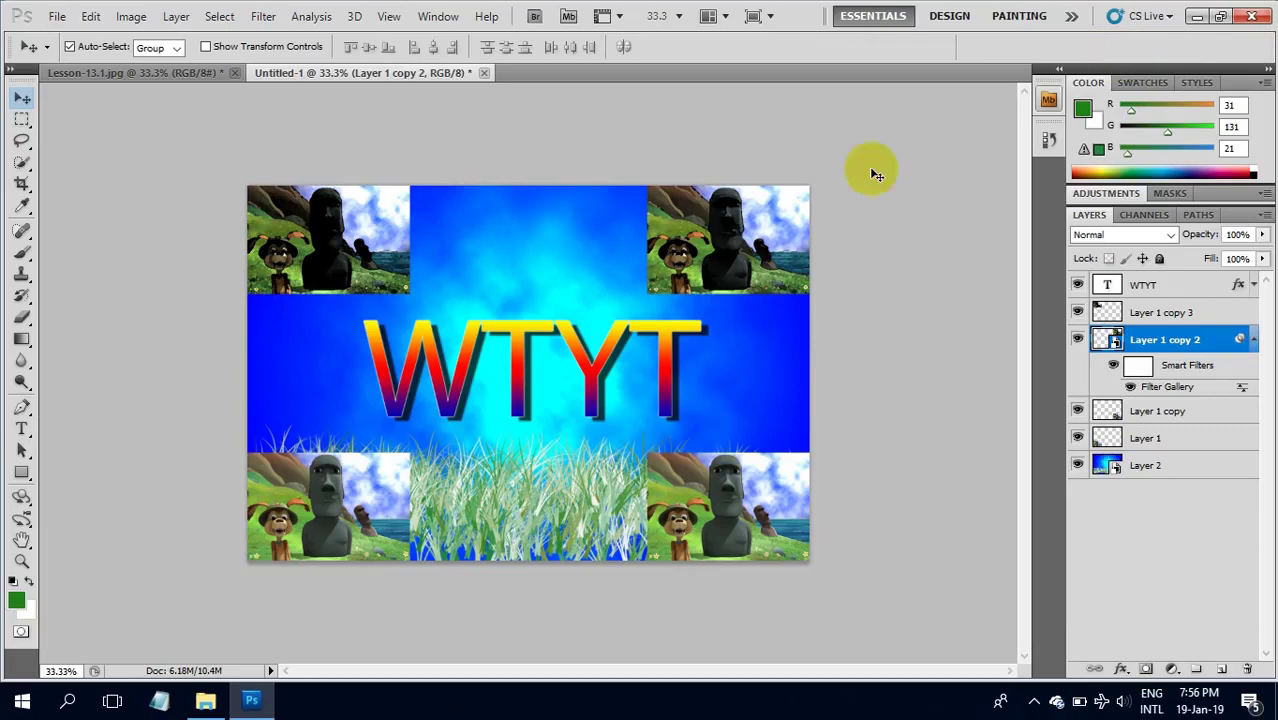
- Add the Sketch > Graphic Pen filter to the top-right photo as a second Filter Gallery smart filter
{"action": "left_click", "coordinate": [711, 218]}
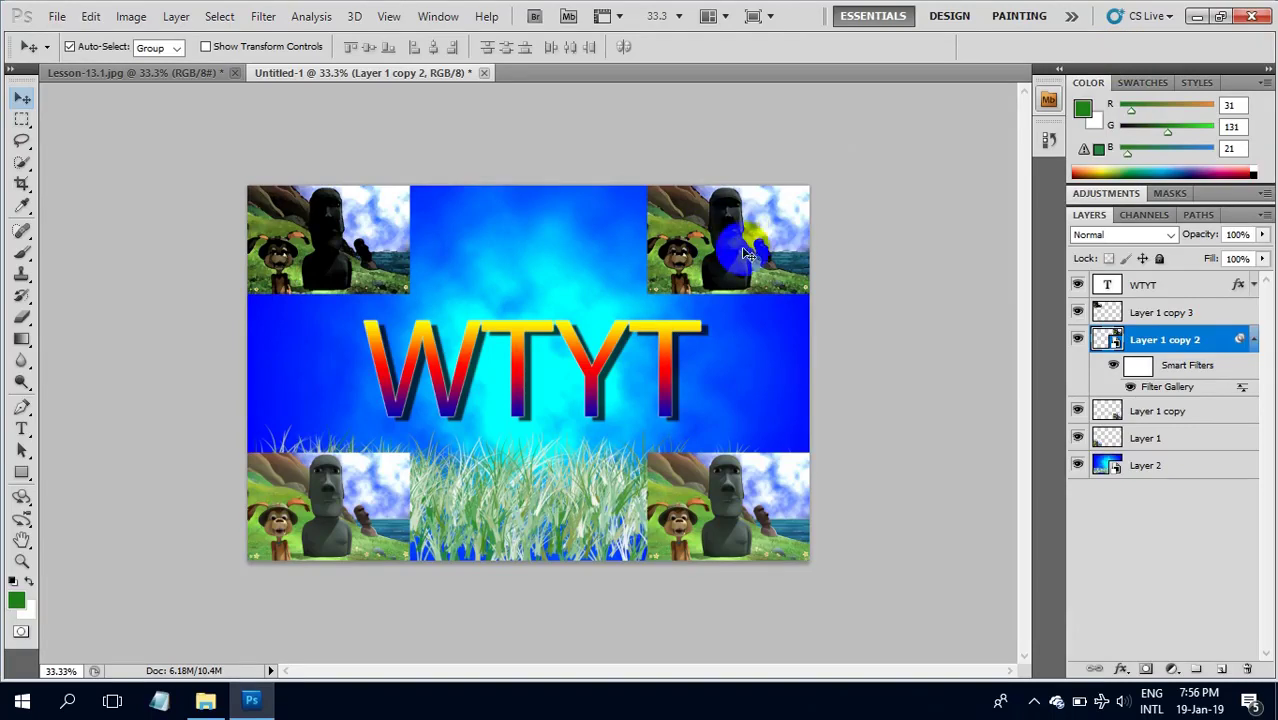
{"action": "left_click", "coordinate": [264, 20]}
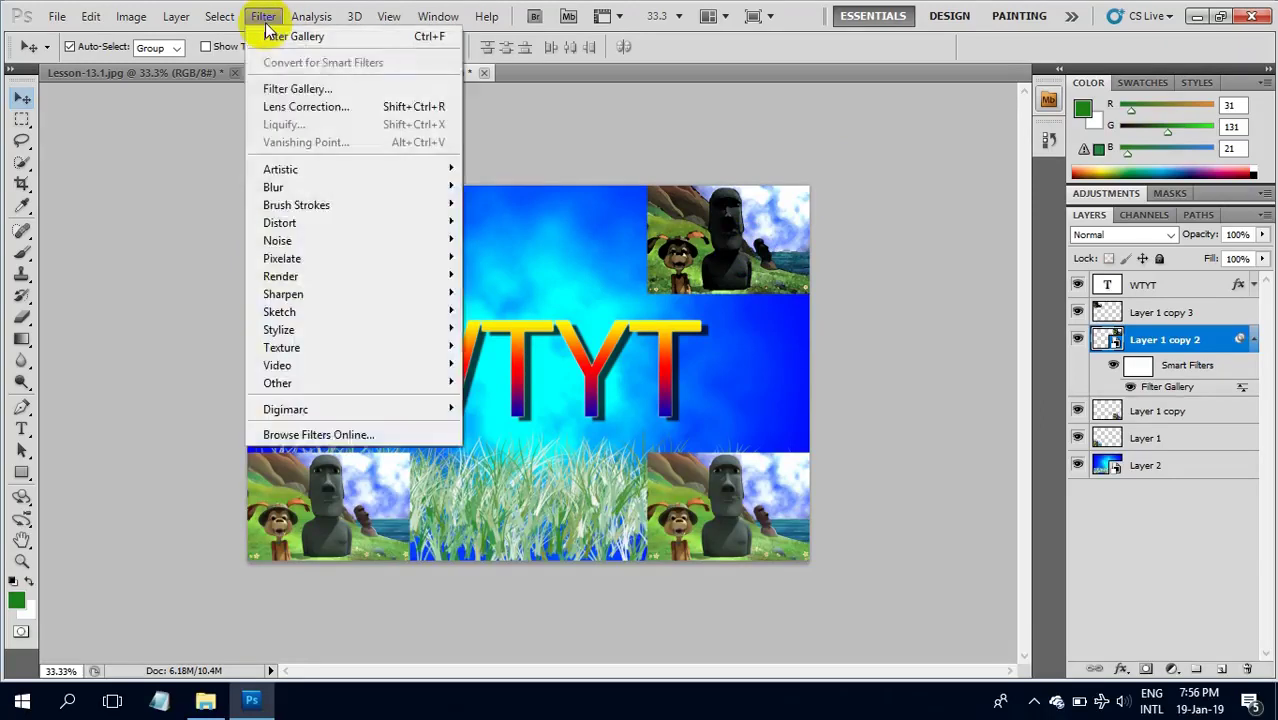
{"action": "left_click", "coordinate": [294, 90]}
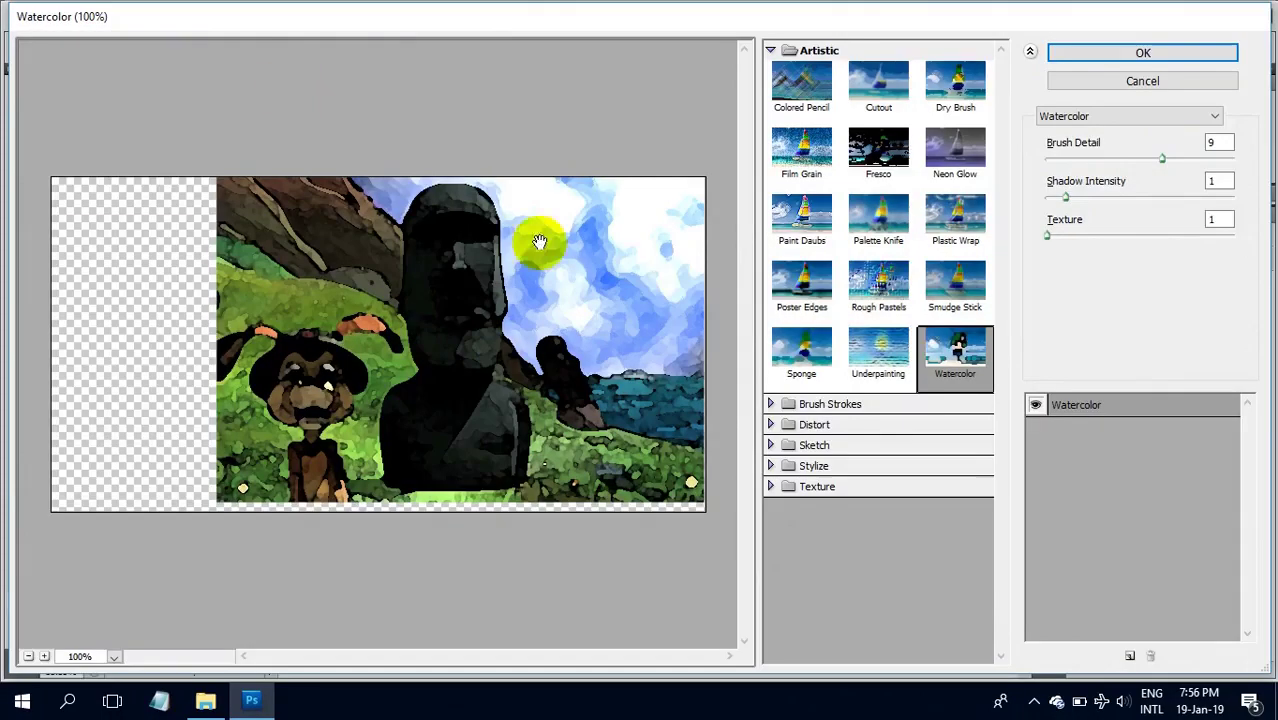
{"action": "left_click", "coordinate": [770, 404]}
{"action": "left_click", "coordinate": [770, 404]}
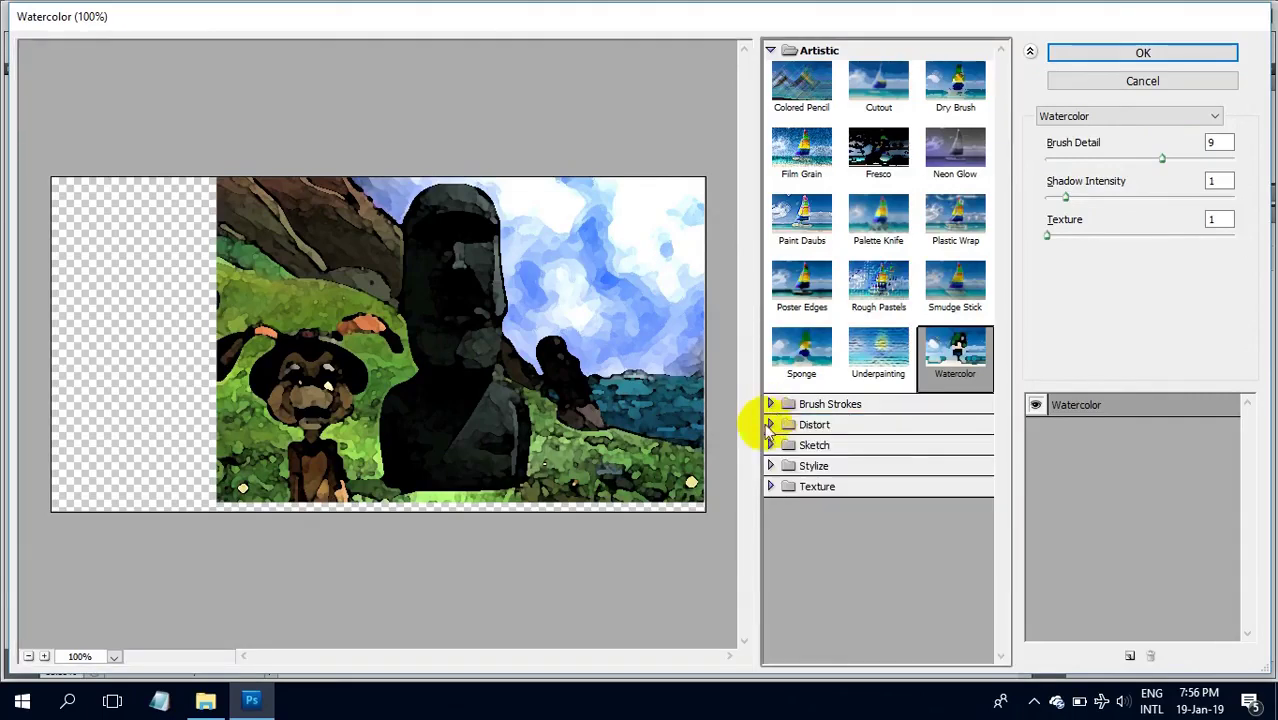
{"action": "left_click", "coordinate": [770, 445]}
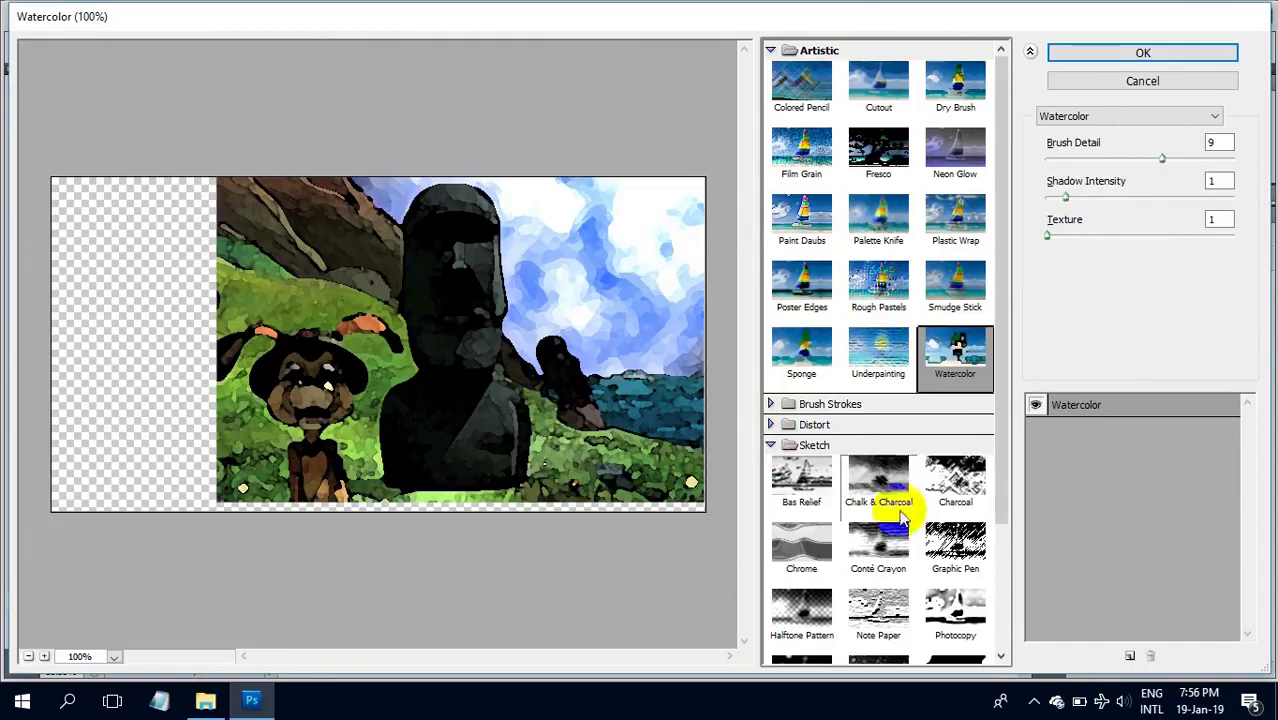
{"action": "left_click", "coordinate": [955, 550]}
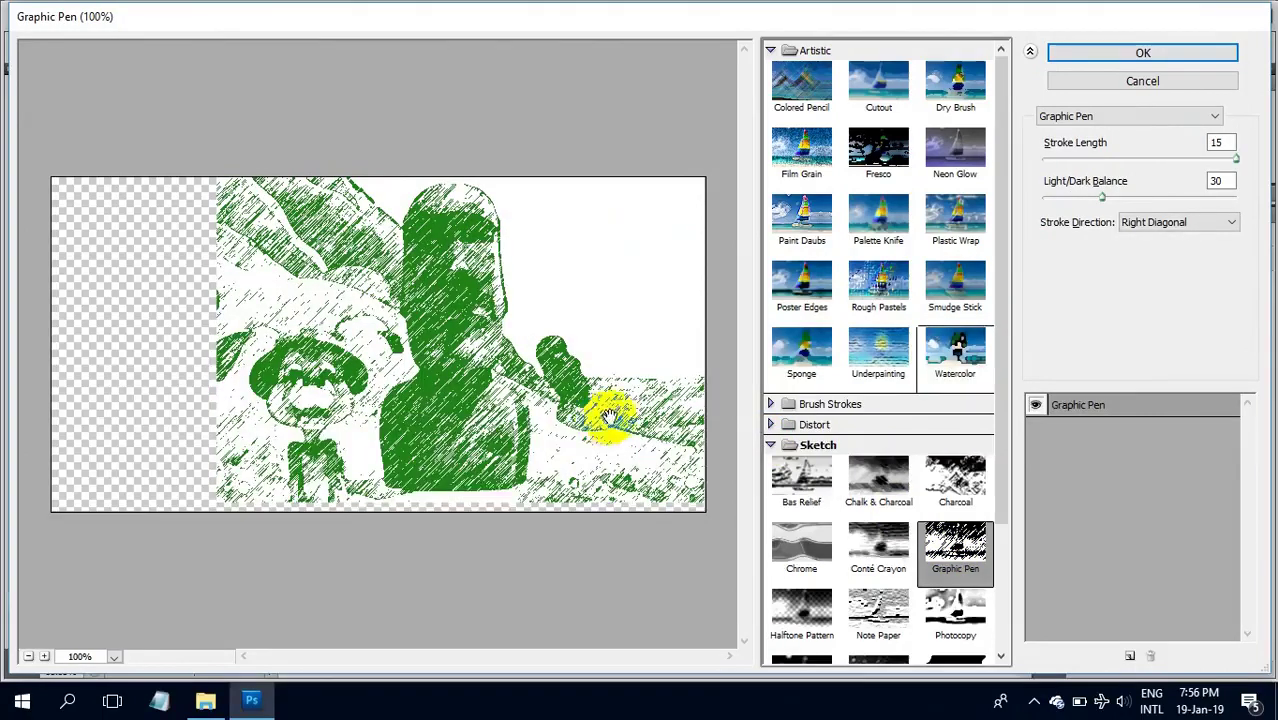
{"action": "left_click", "coordinate": [1143, 55]}
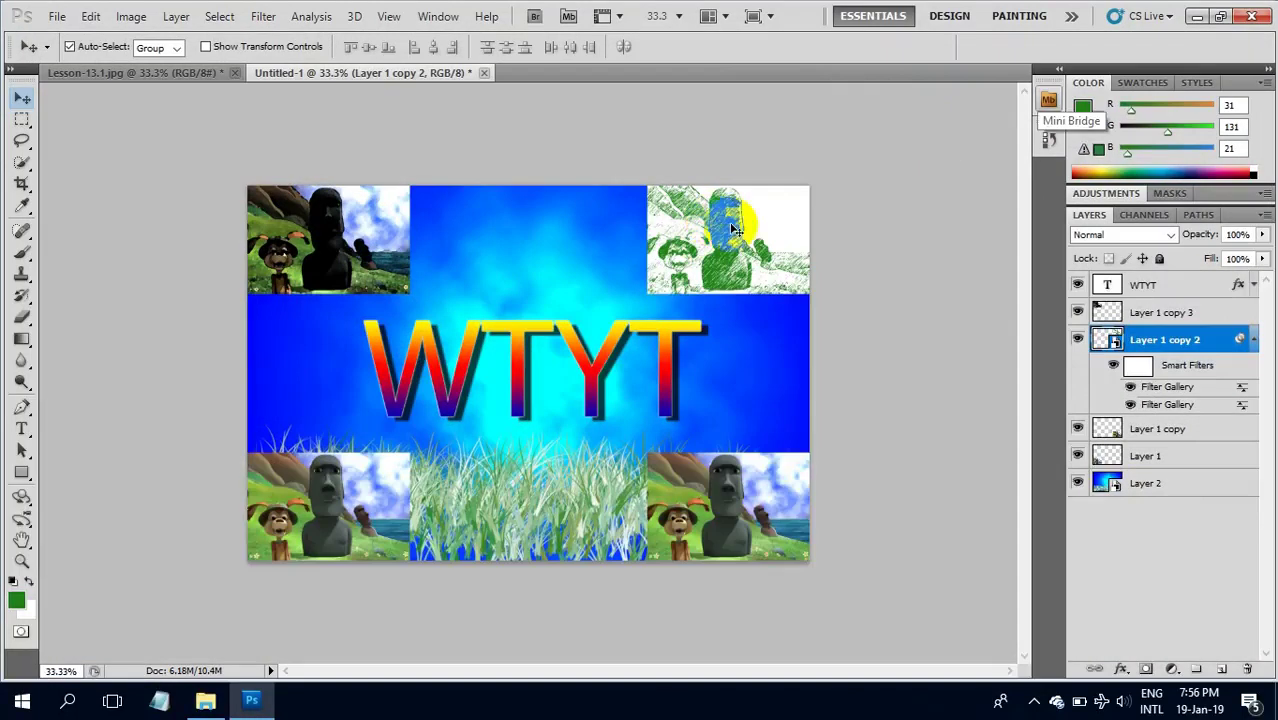
- Collapse Layer 1 copy 2's filter list, then select Layer 1 and convert it to a smart object
{"action": "left_click_drag", "start_coordinate": [733, 229], "coordinate": [707, 261]}
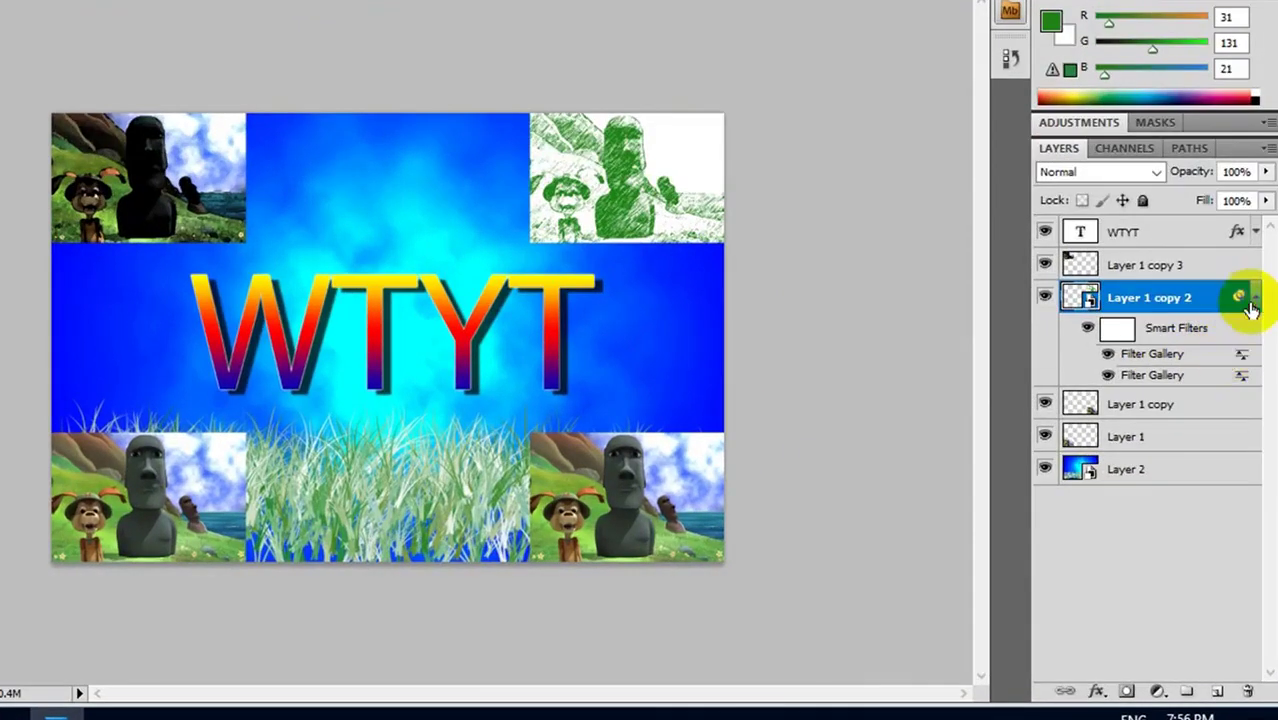
{"action": "left_click", "coordinate": [1252, 300]}
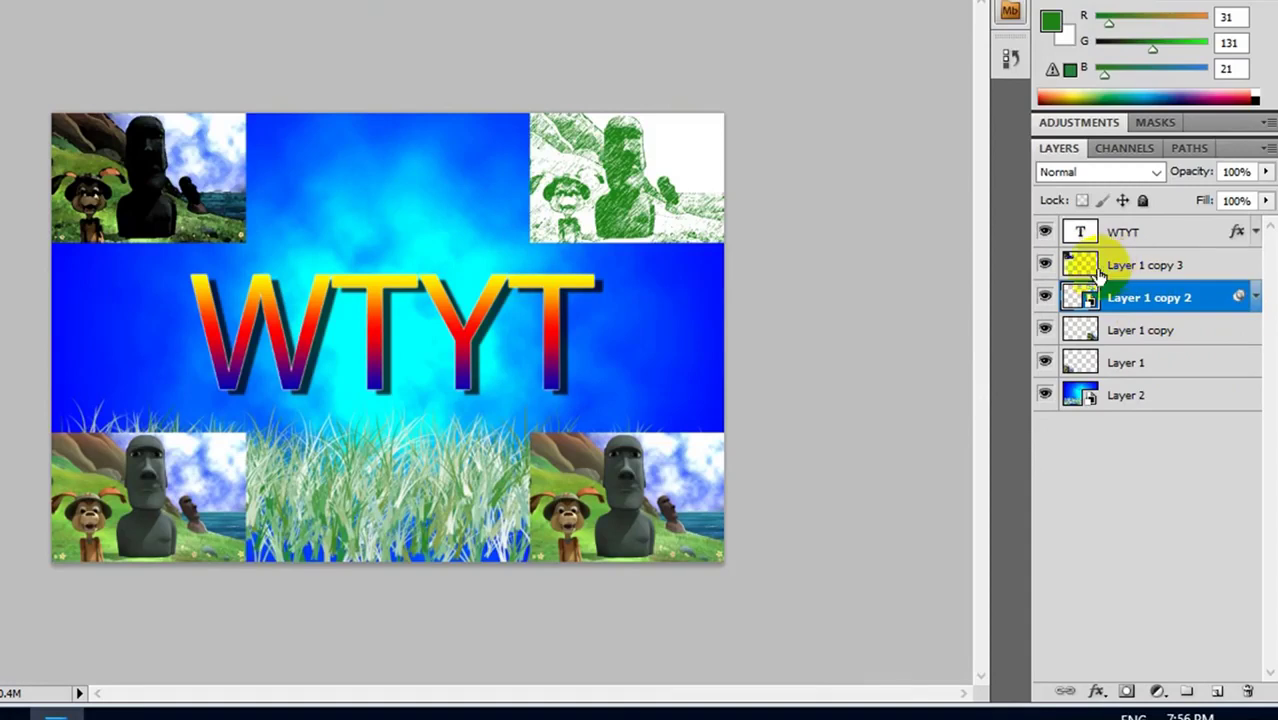
{"action": "left_click", "coordinate": [190, 468]}
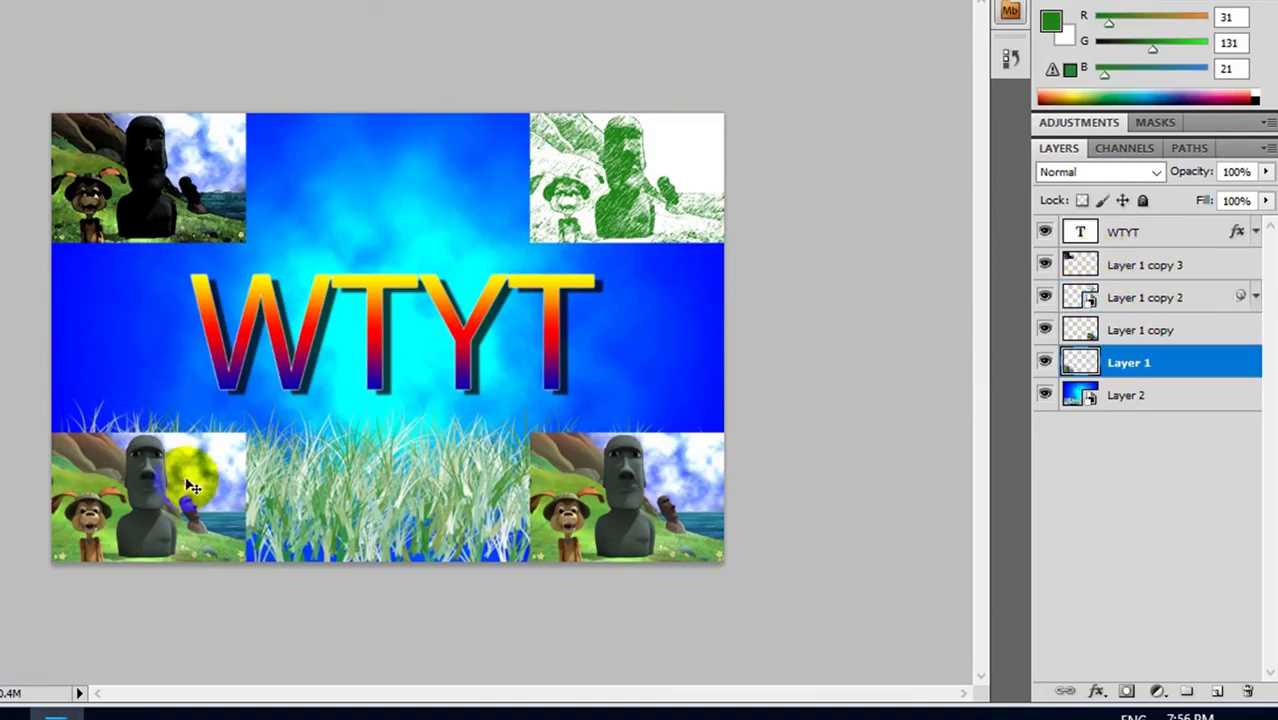
{"action": "right_click", "coordinate": [1140, 370]}
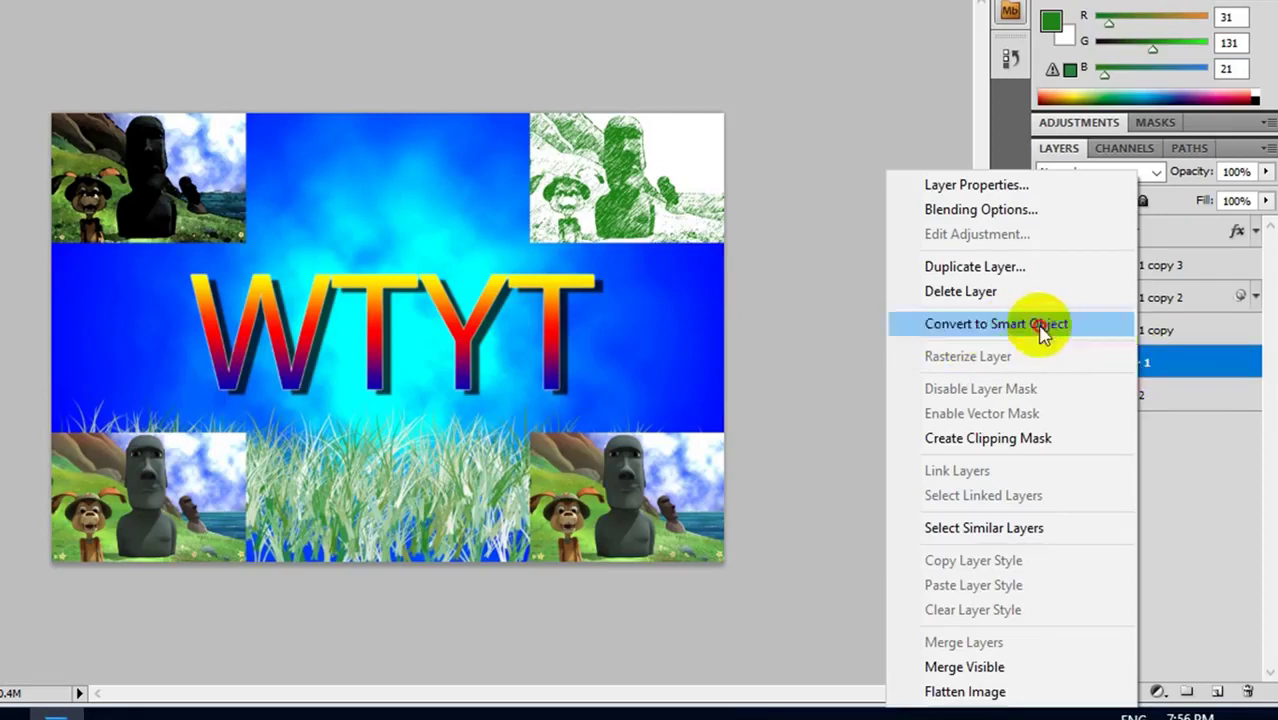
{"action": "left_click", "coordinate": [1042, 330]}
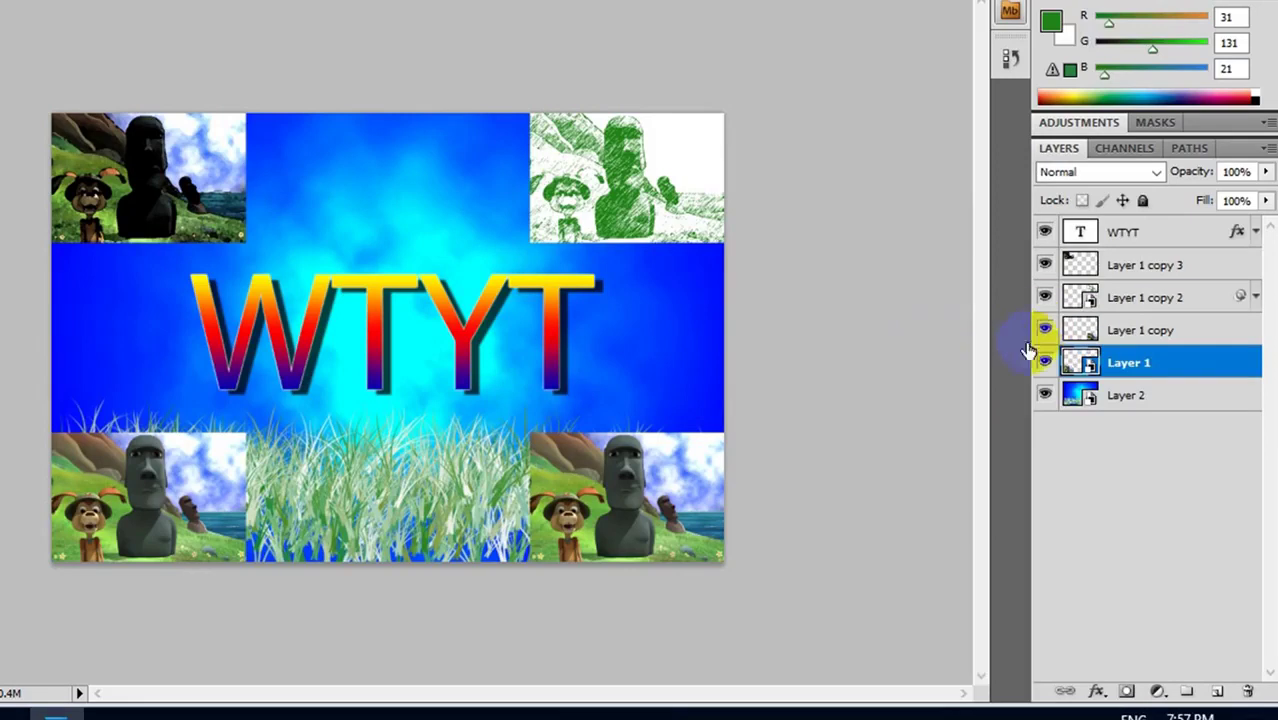
- Rasterize Layer 1 and convert it back into a fresh smart object
{"action": "right_click", "coordinate": [1118, 366]}
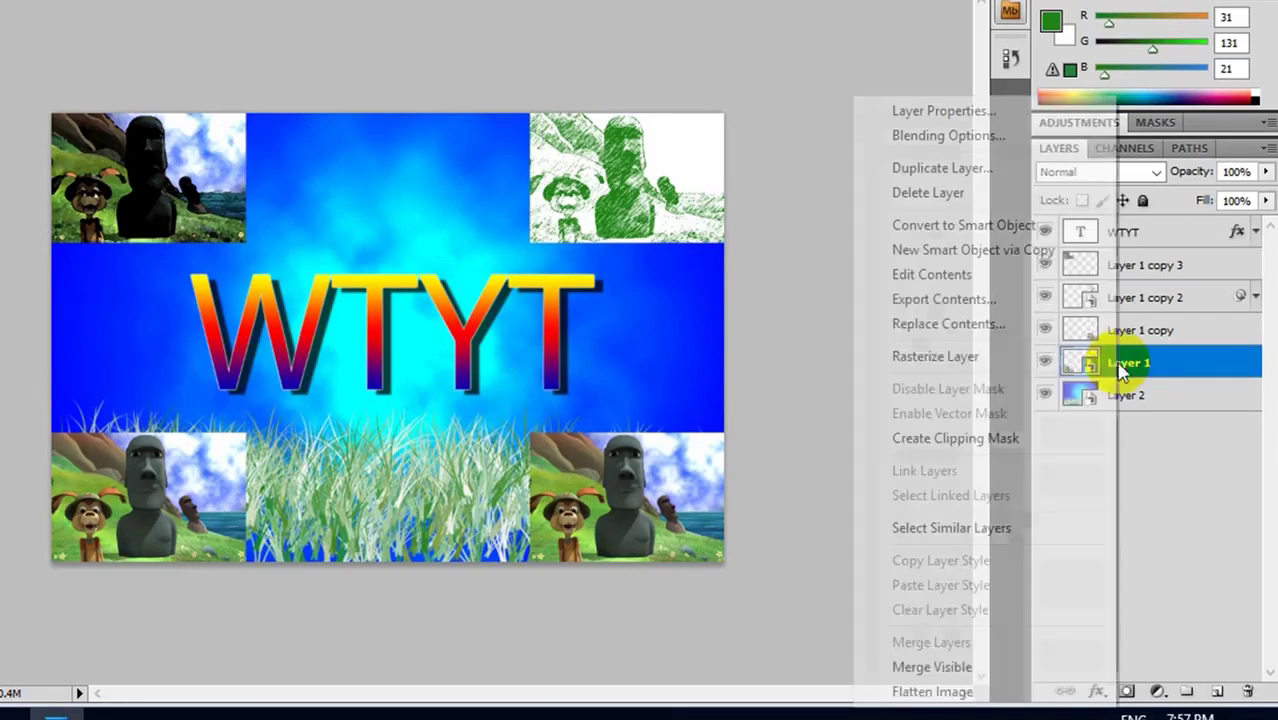
{"action": "left_click", "coordinate": [962, 362]}
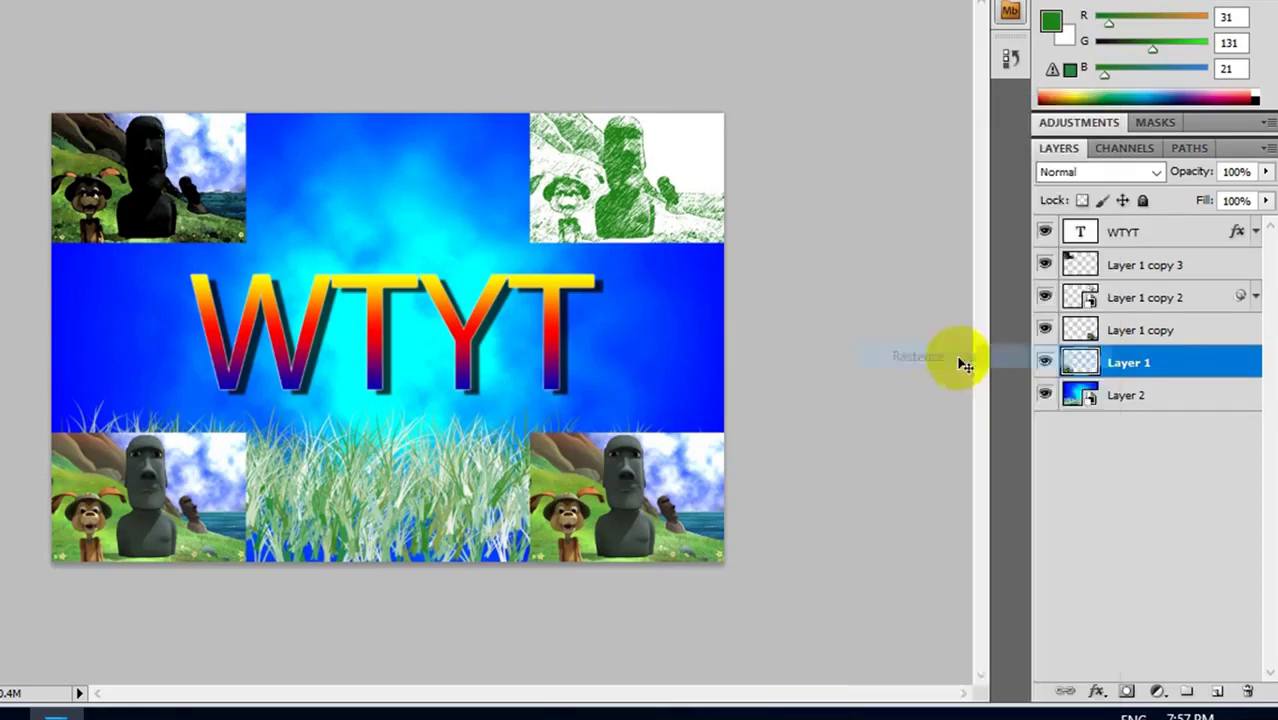
{"action": "right_click", "coordinate": [1128, 362]}
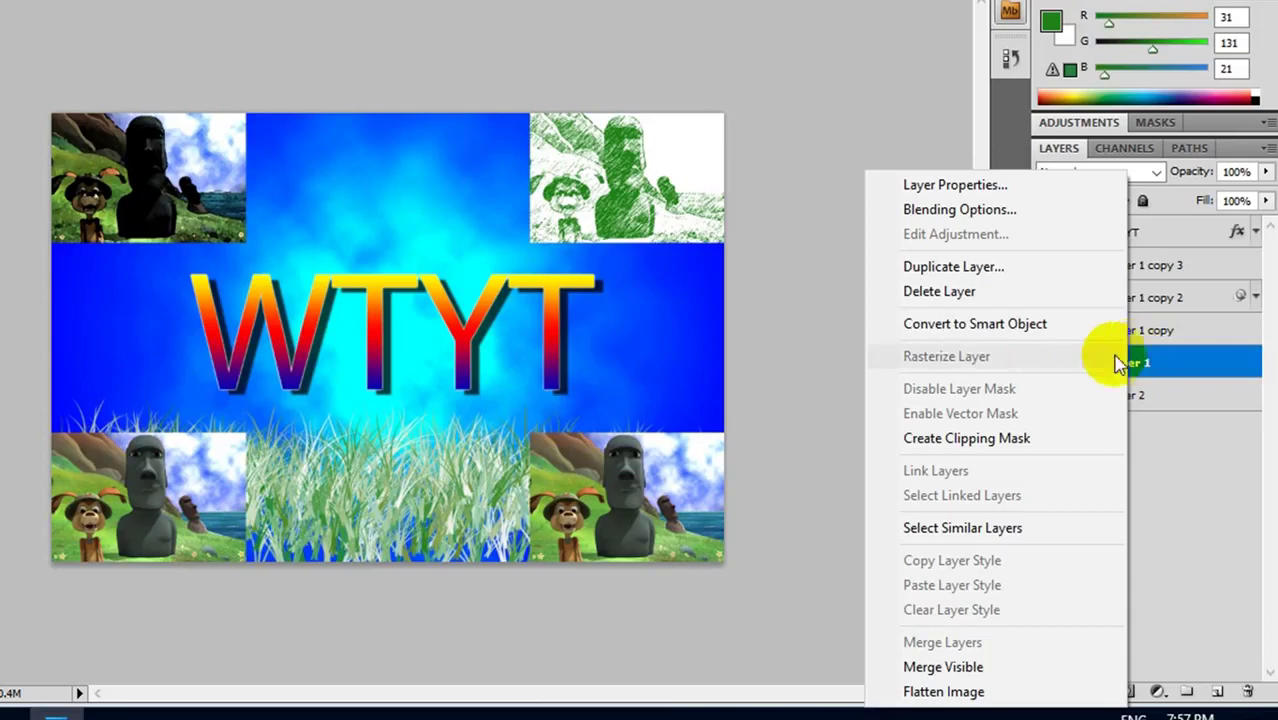
{"action": "left_click", "coordinate": [1002, 322]}
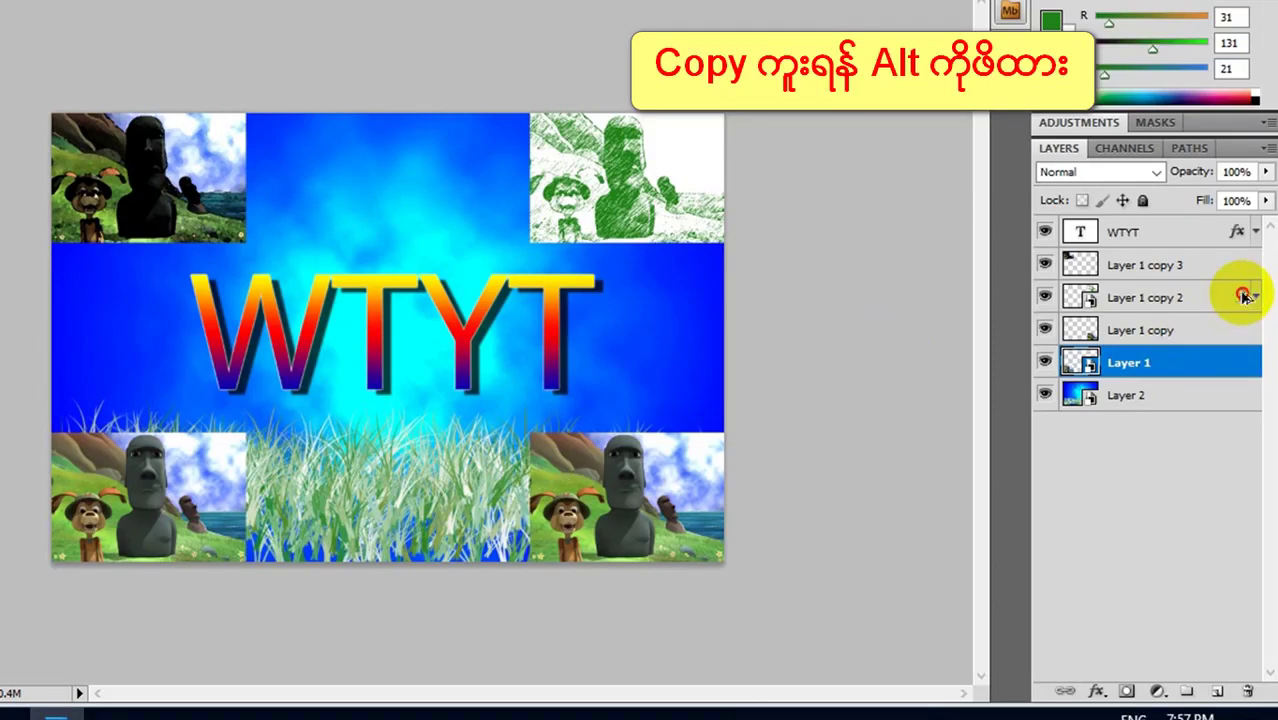
- Copy the Graphic Pen smart filter onto Layer 1, then onto Layer 1 copy after making it a smart object
{"action": "left_click_drag", "start_coordinate": [1243, 296], "coordinate": [1227, 368]}
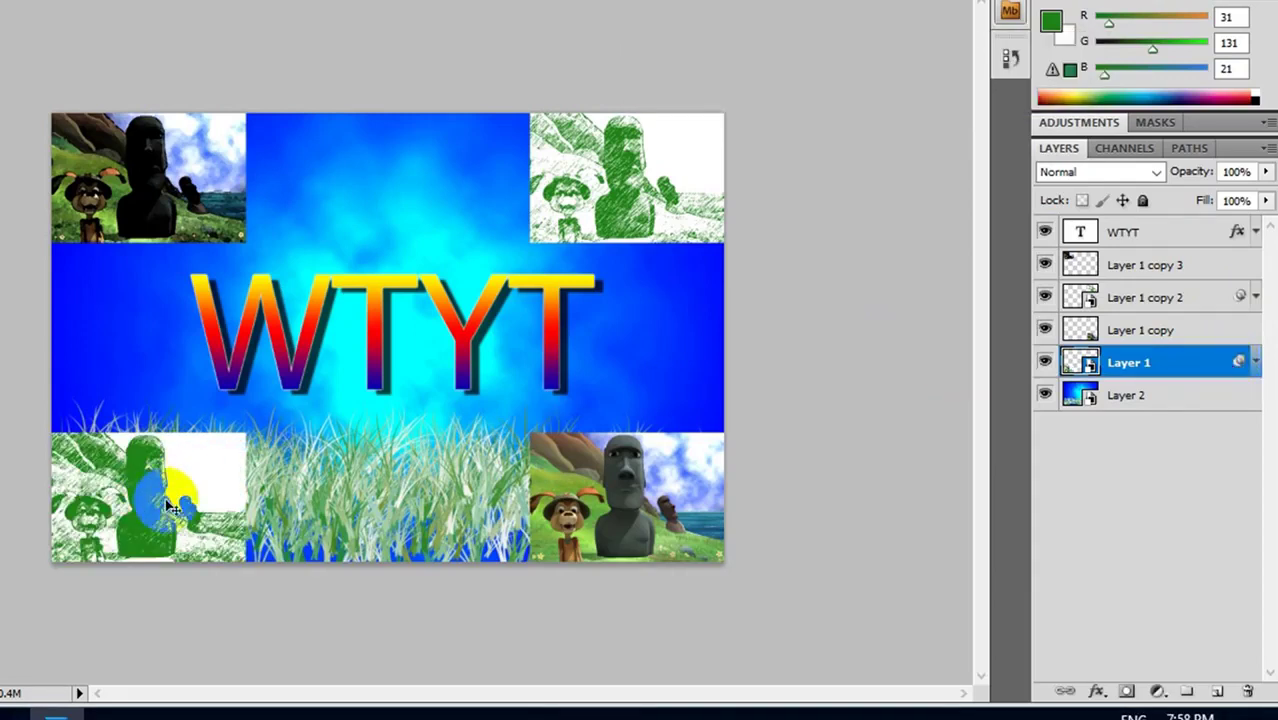
{"action": "left_click", "coordinate": [665, 493]}
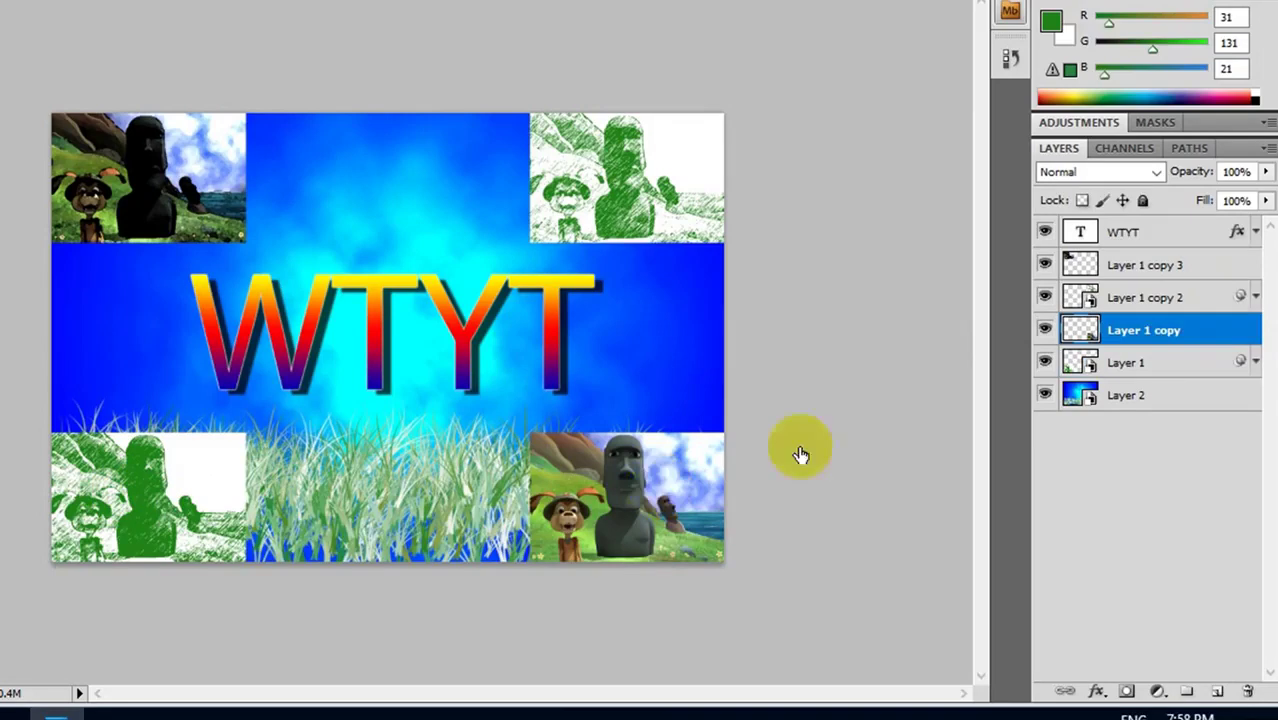
{"action": "right_click", "coordinate": [1120, 333]}
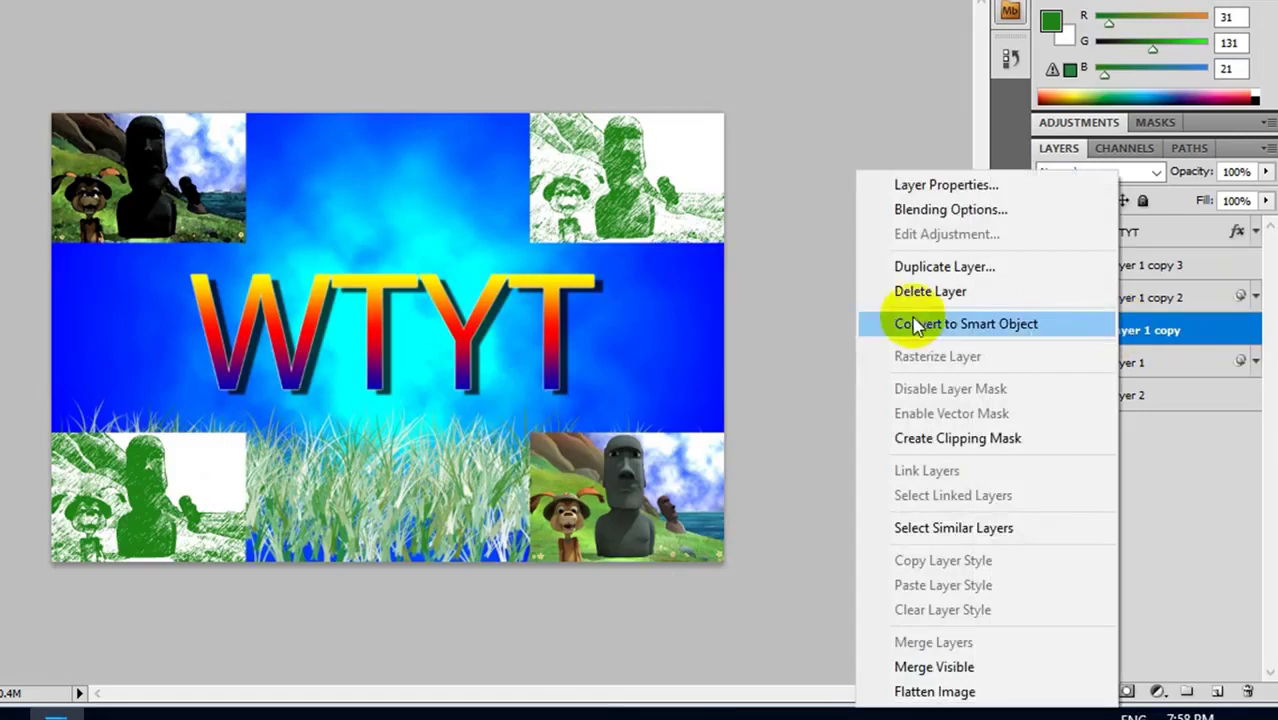
{"action": "left_click", "coordinate": [958, 323]}
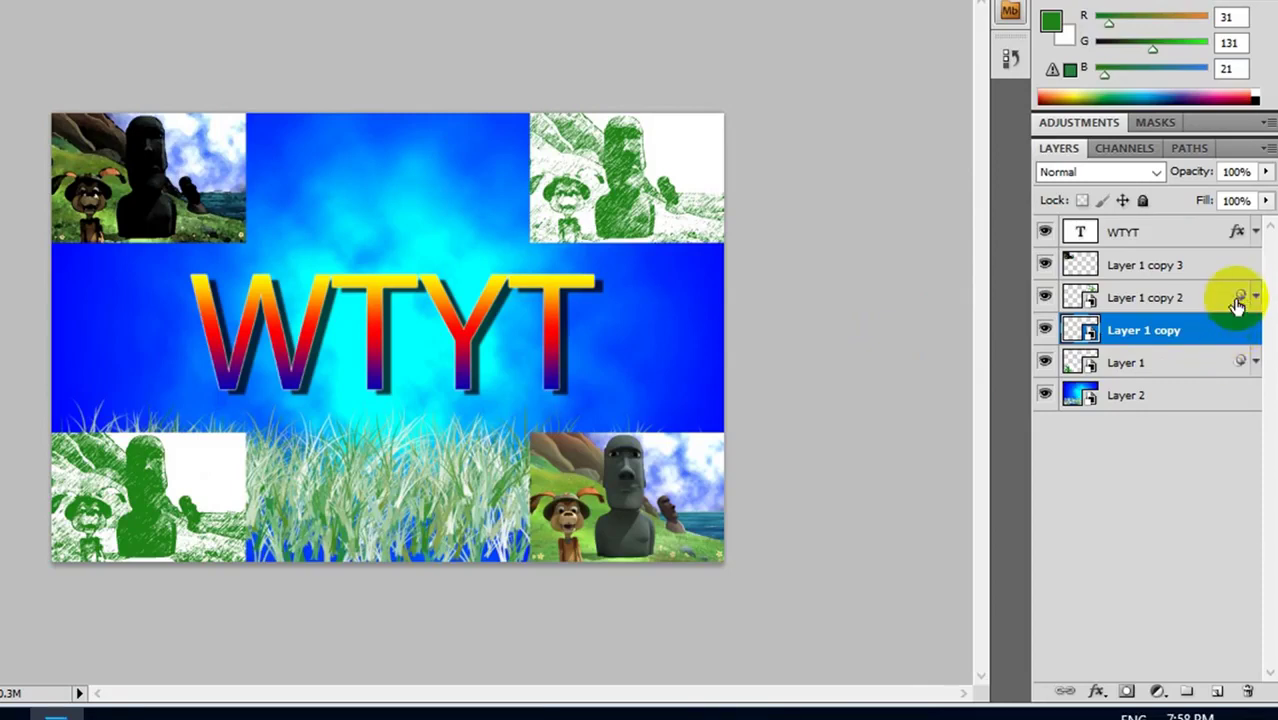
{"action": "left_click_drag", "start_coordinate": [1237, 300], "coordinate": [1240, 334]}
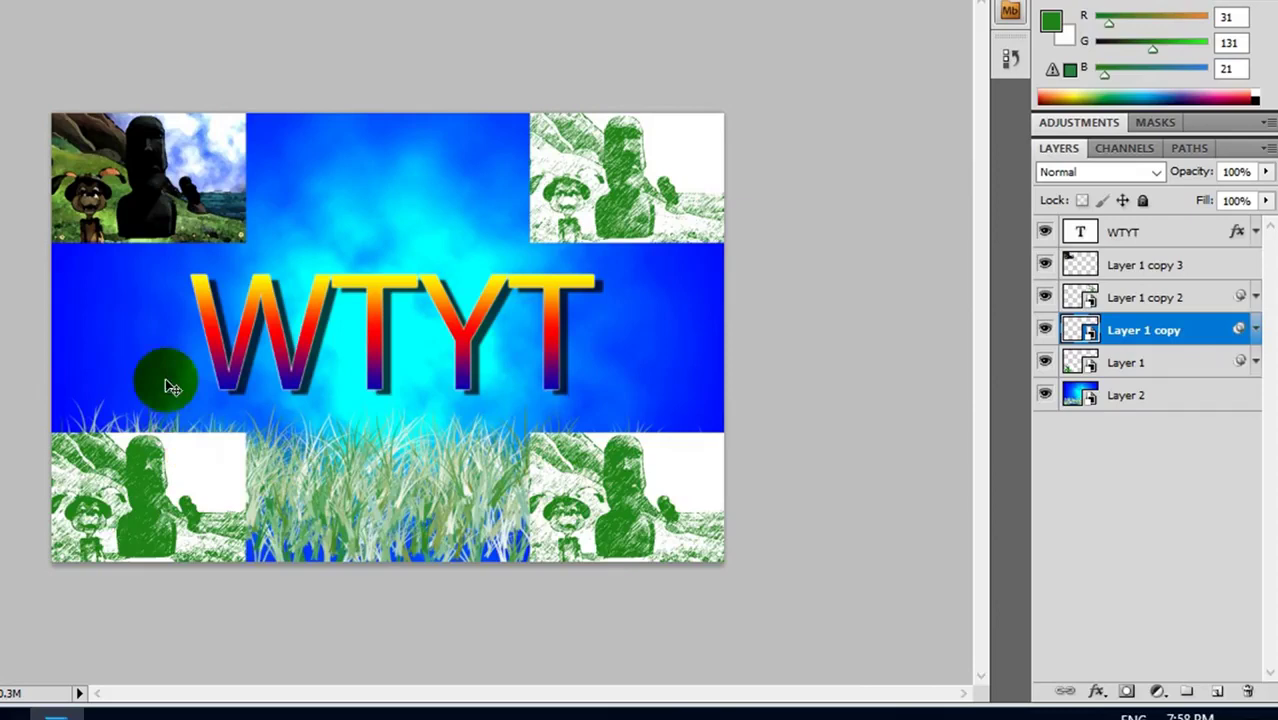
- Select Layer 1 copy 2 and Layer 1 copy 3, link them, and nudge both top photos together
{"action": "left_click", "coordinate": [119, 183]}
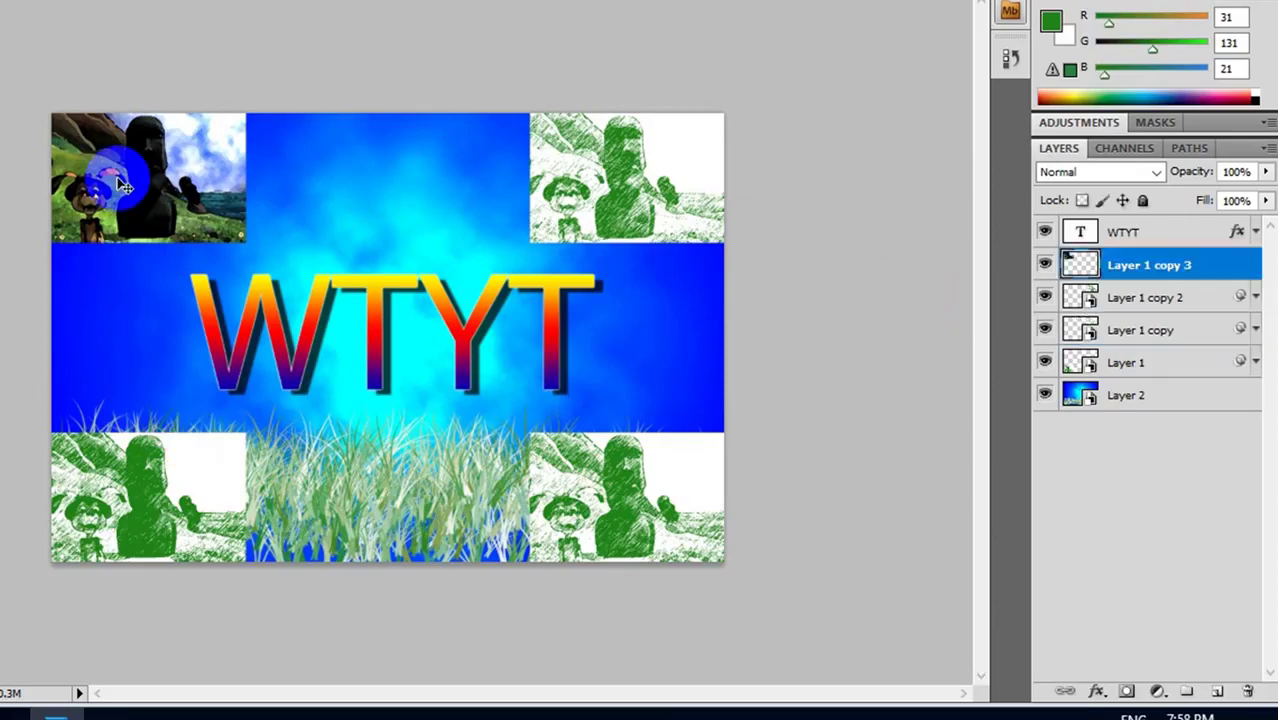
{"action": "left_click_drag", "start_coordinate": [147, 179], "coordinate": [145, 179]}
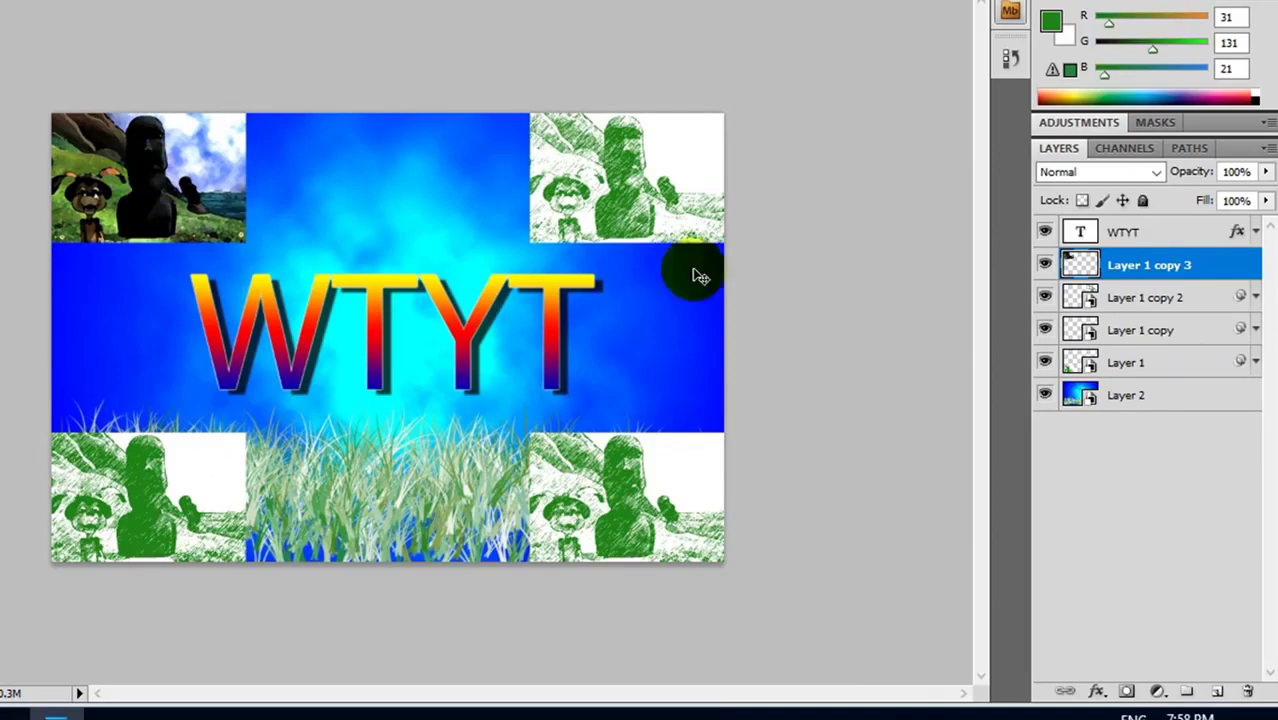
{"action": "left_click", "coordinate": [660, 187]}
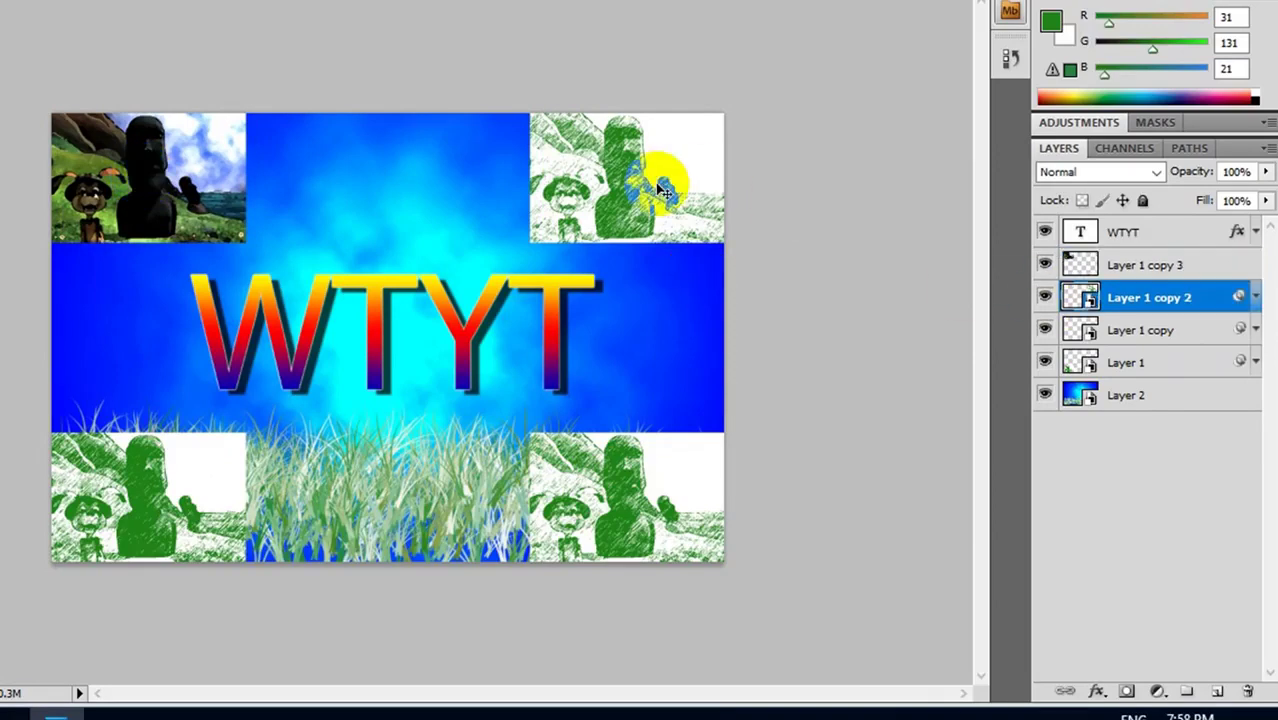
{"action": "left_click", "coordinate": [1085, 303], "text": "ctrl"}
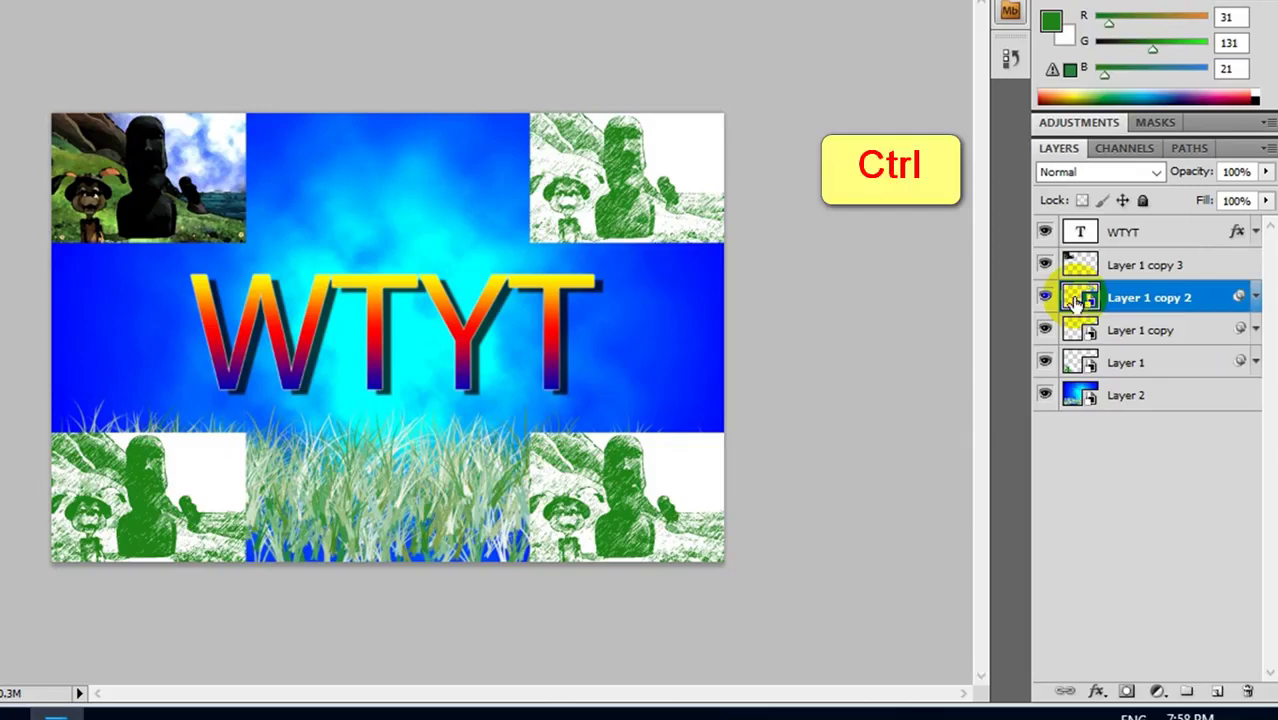
{"action": "left_click", "coordinate": [1176, 267], "text": "ctrl"}
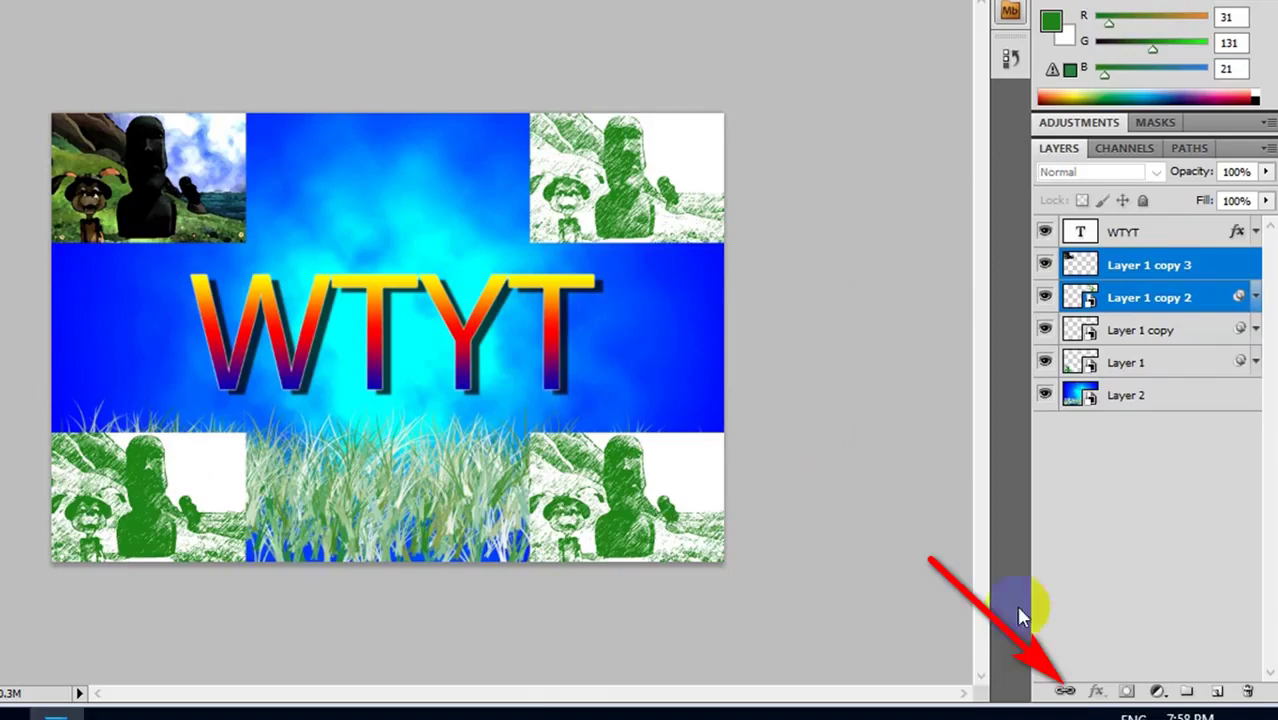
{"action": "left_click", "coordinate": [1063, 690]}
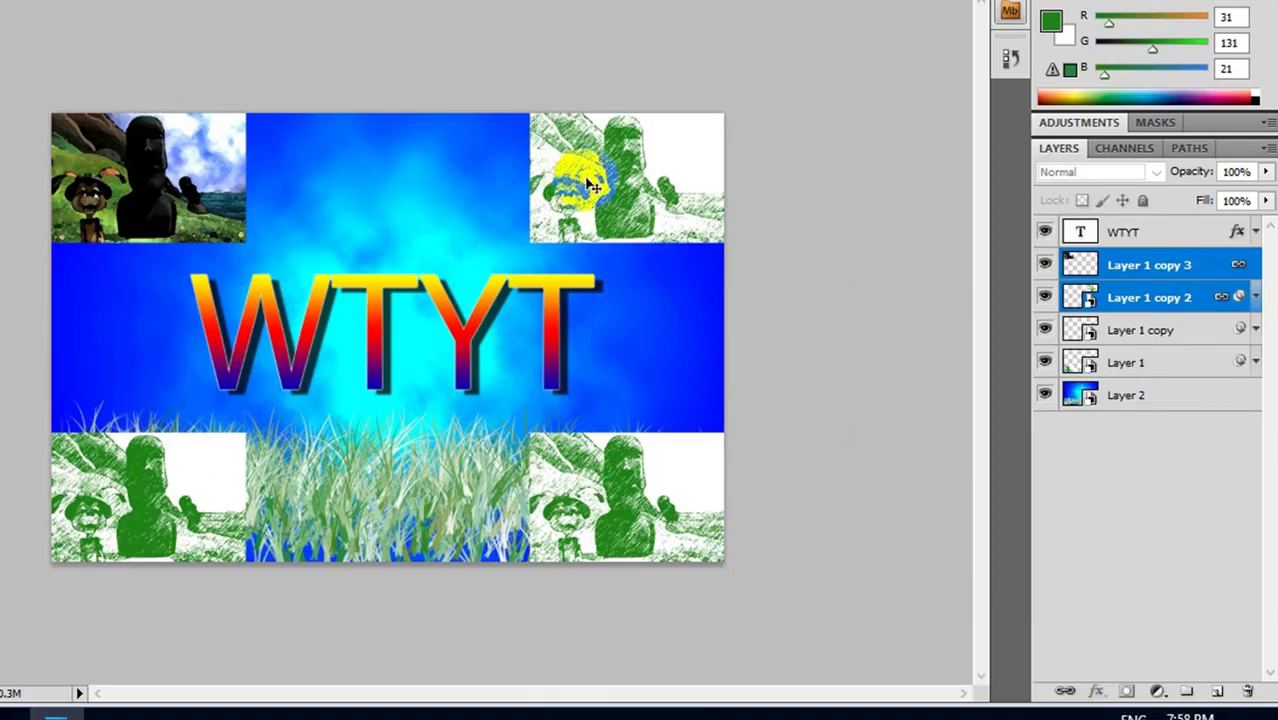
{"action": "left_click_drag", "start_coordinate": [587, 181], "coordinate": [596, 188]}
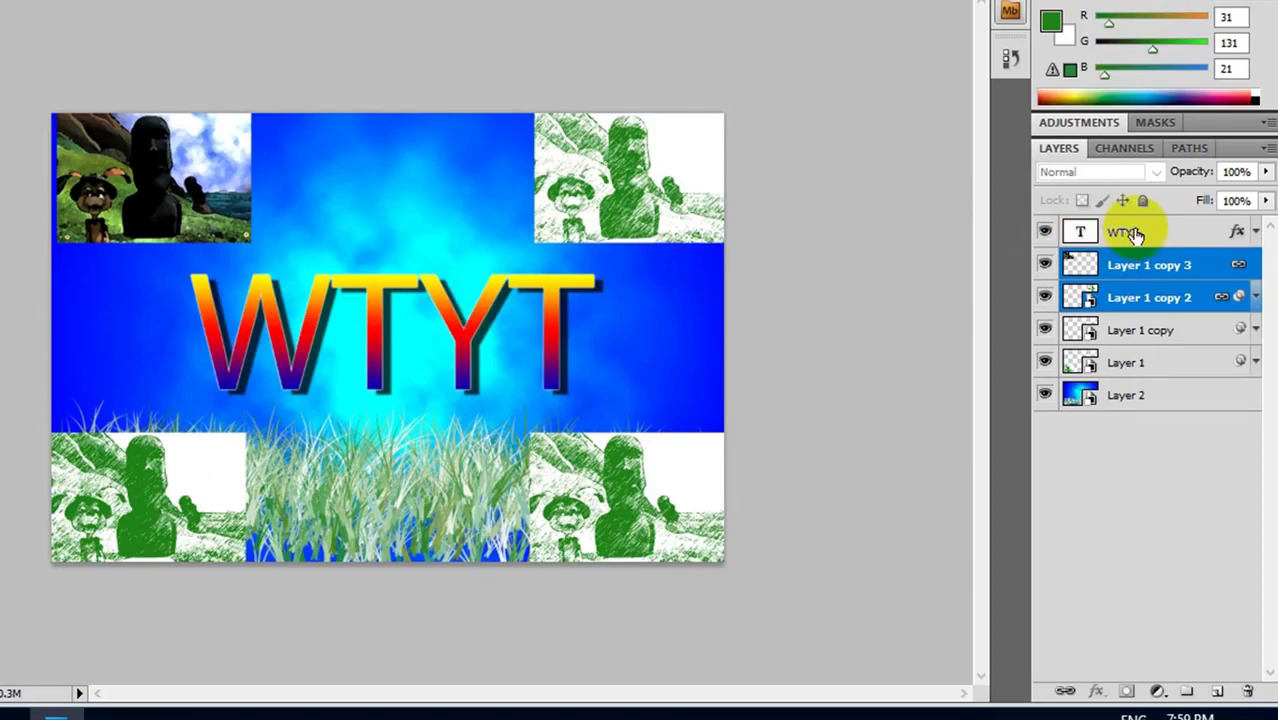
- Add the WTYT text layer to the top-photo selection and test moving them together
{"action": "key", "text": "ctrl"}
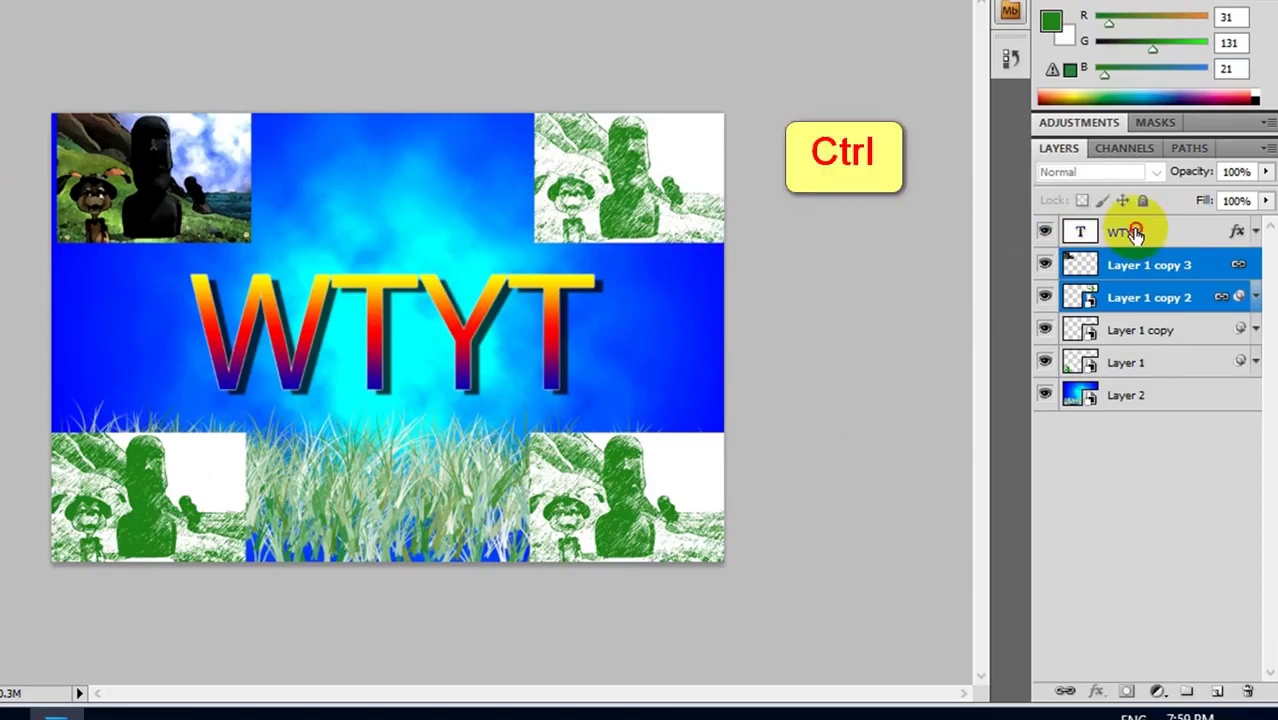
{"action": "left_click", "coordinate": [1136, 232], "text": "ctrl"}
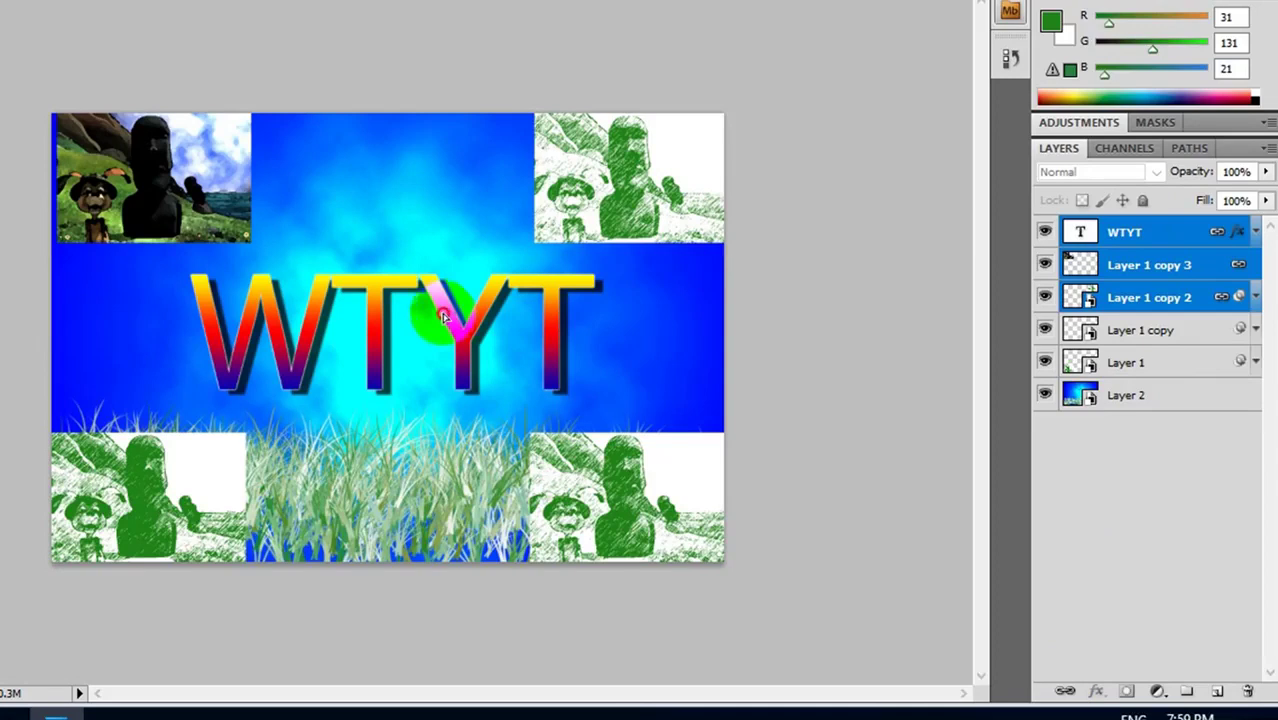
{"action": "left_click_drag", "start_coordinate": [443, 316], "coordinate": [447, 317]}
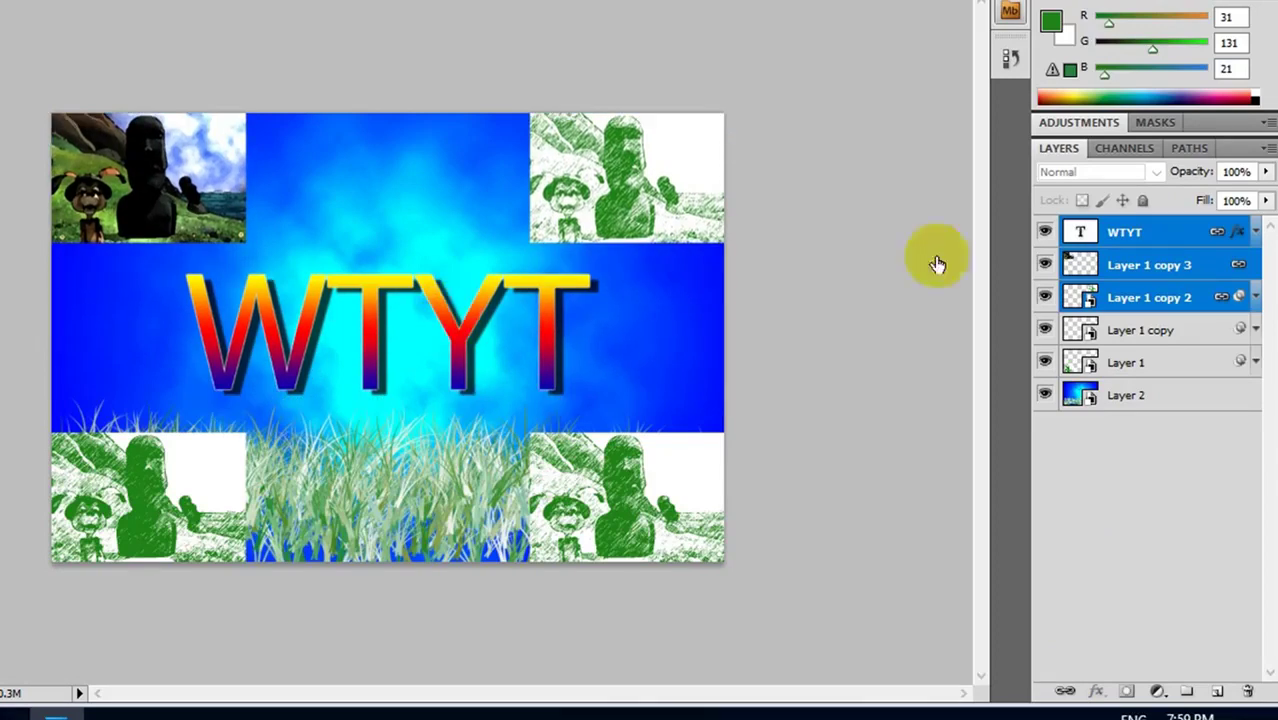
- Unlink WTYT and the top photo layers, nudge the top-right photo left, and minimize Photoshop
{"action": "left_click", "coordinate": [1130, 340]}
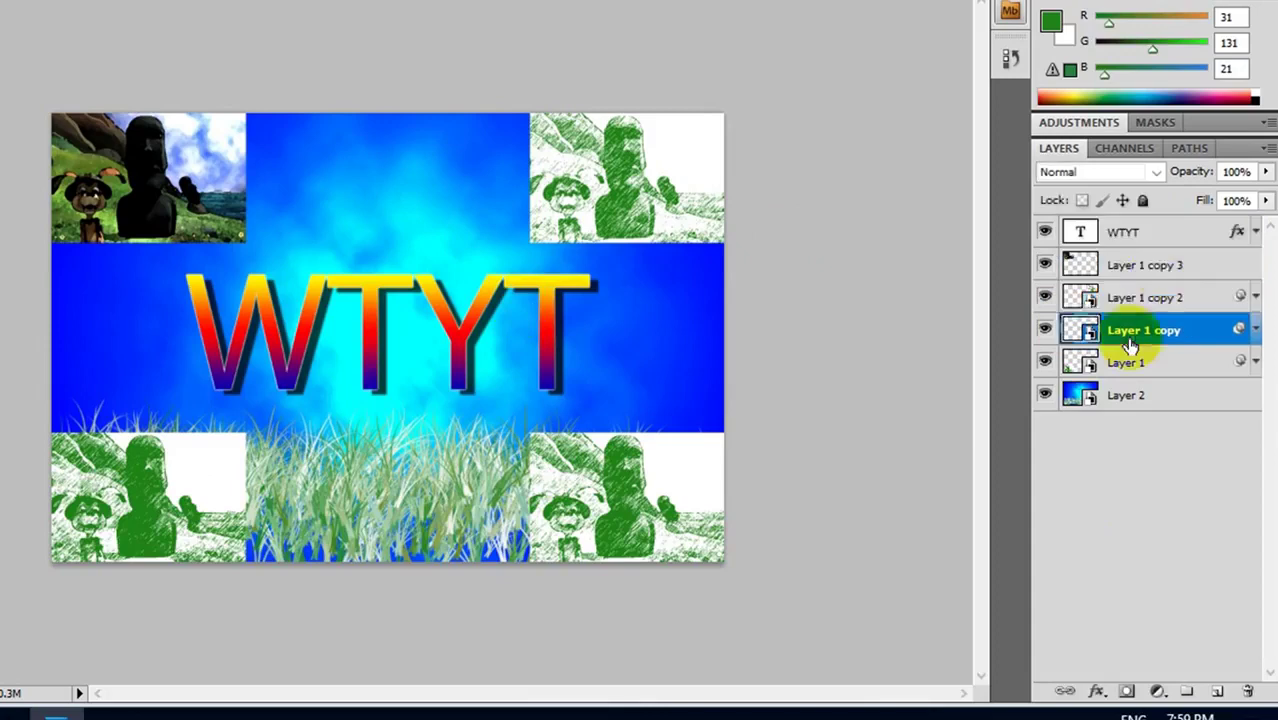
{"action": "left_click", "coordinate": [1150, 240]}
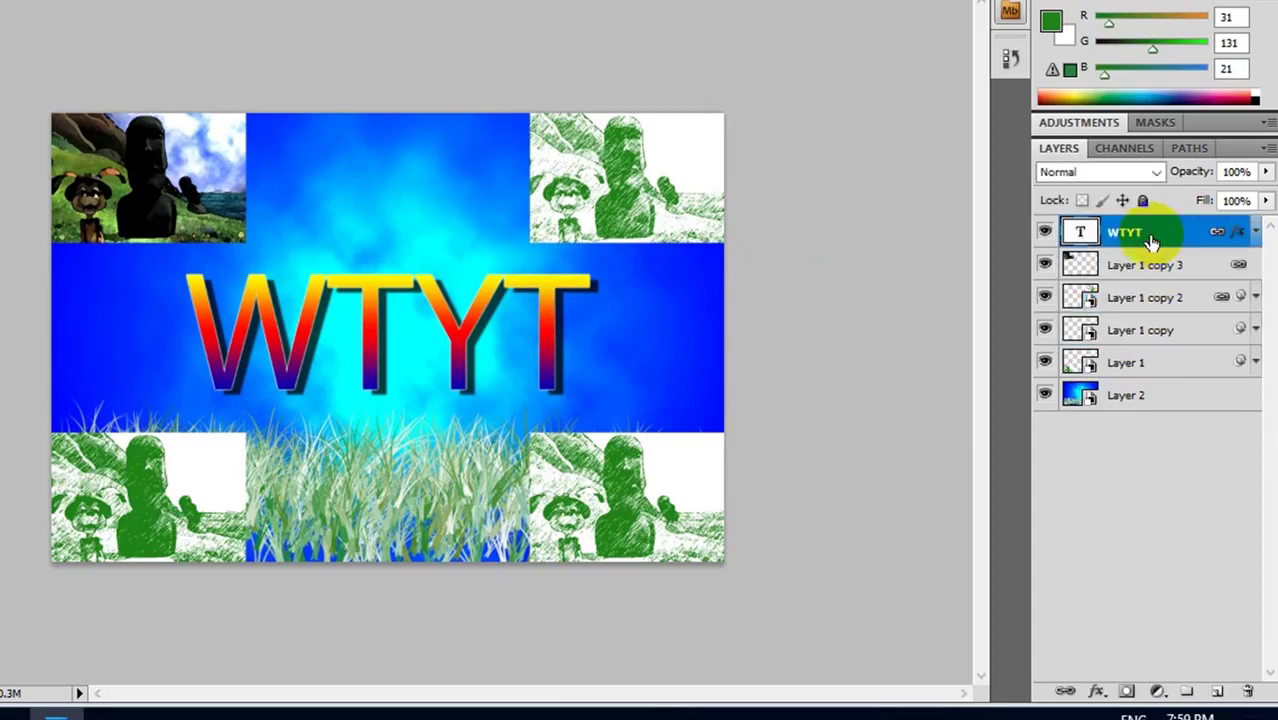
{"action": "left_click", "coordinate": [1165, 298], "text": "shift"}
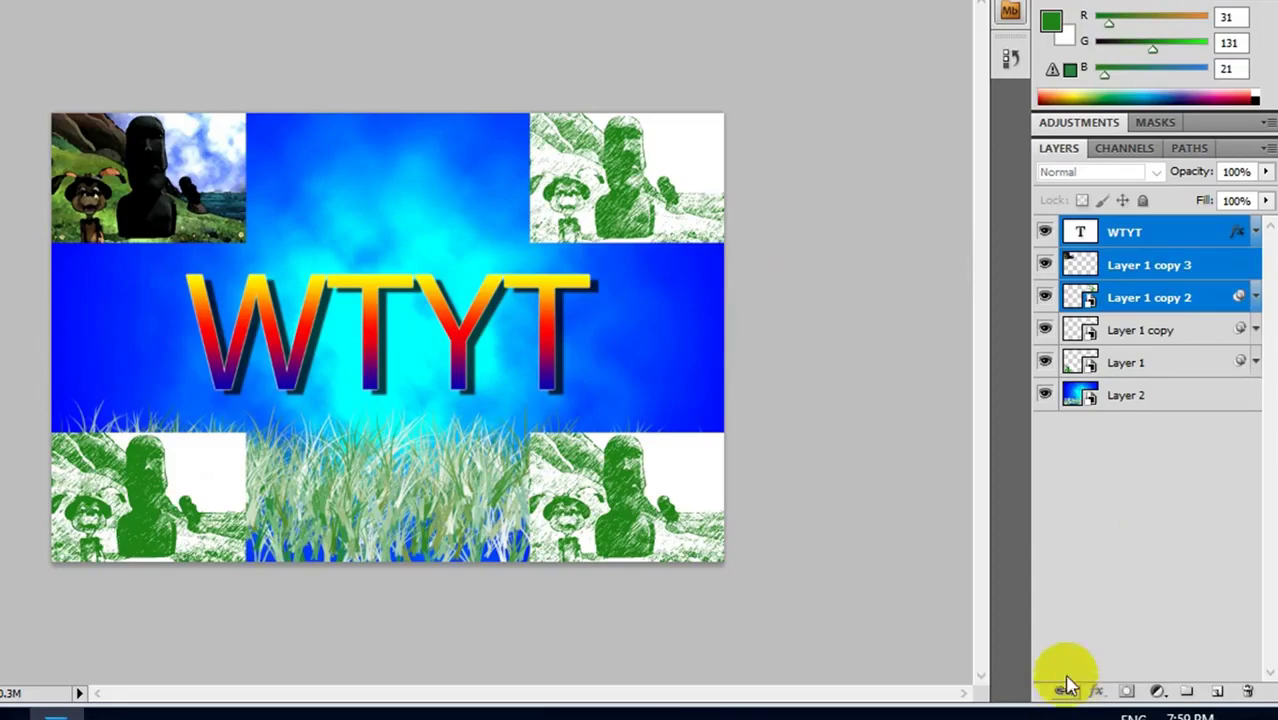
{"action": "left_click", "coordinate": [1150, 331]}
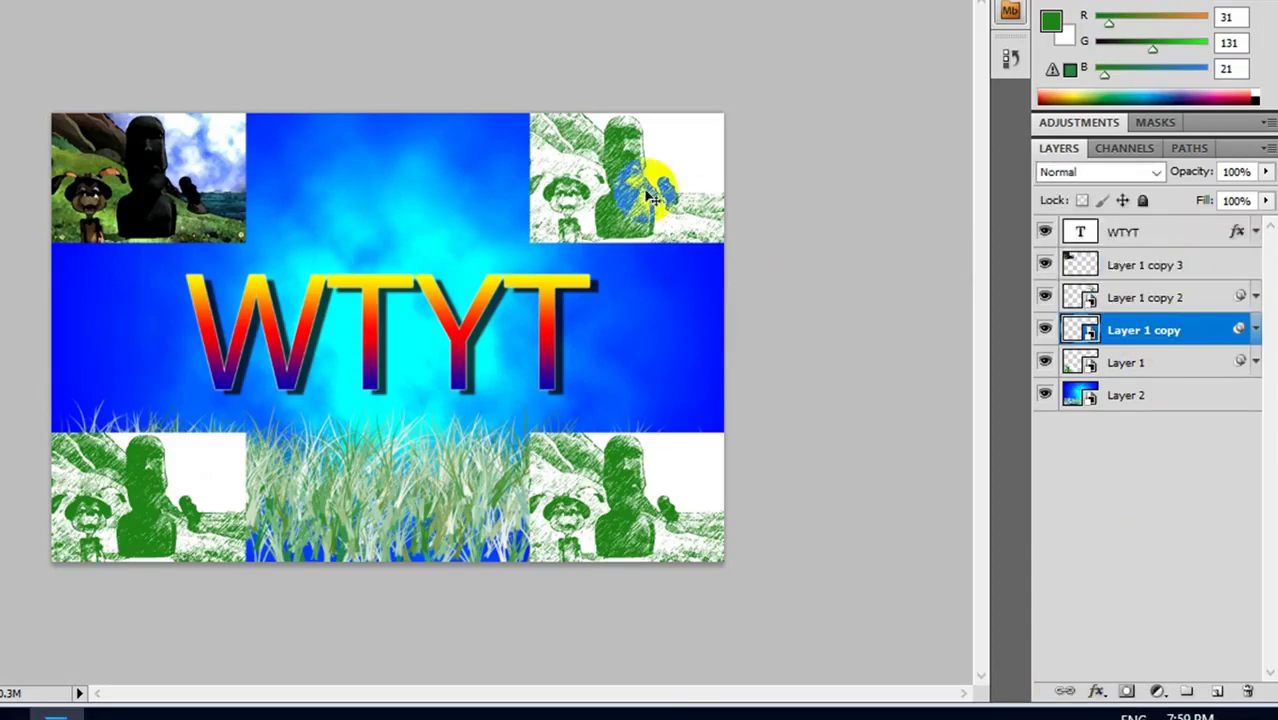
{"action": "mouse_move", "coordinate": [640, 186]}
{"action": "left_mouse_down"}
{"action": "mouse_move", "coordinate": [622, 186]}
{"action": "mouse_move", "coordinate": [632, 183]}
{"action": "left_mouse_up"}
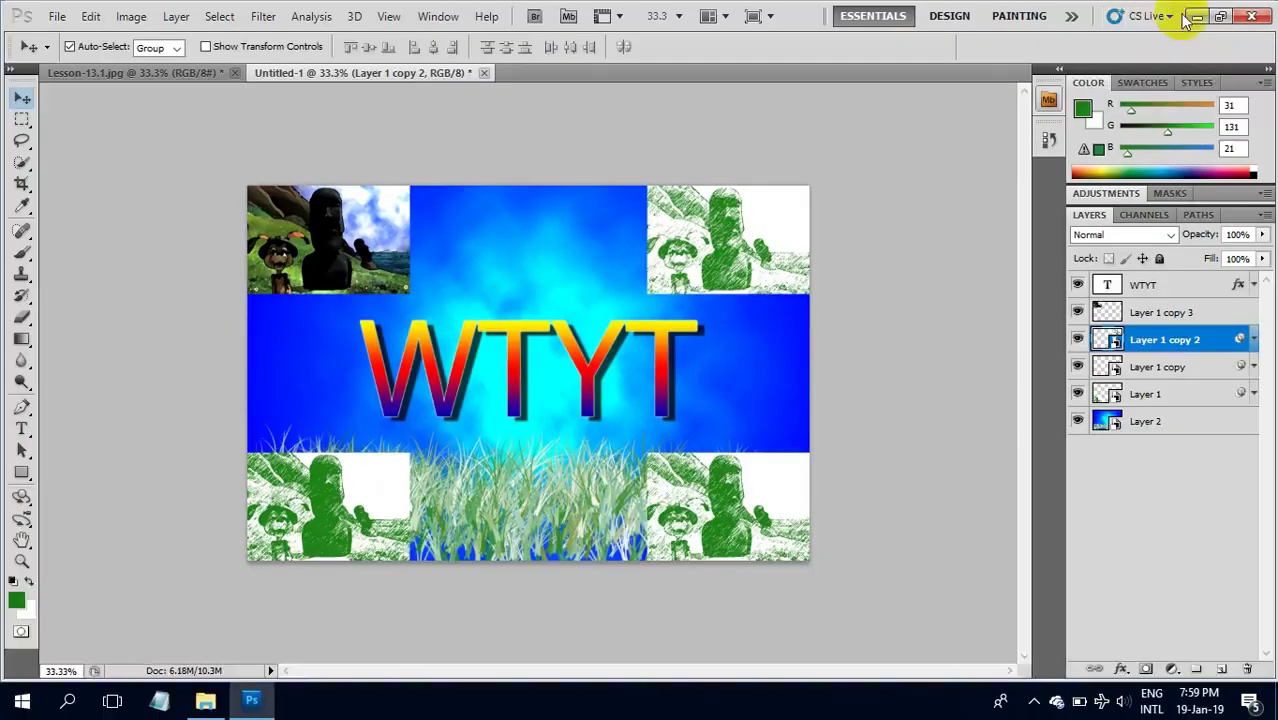
{"action": "left_click", "coordinate": [1195, 18]}
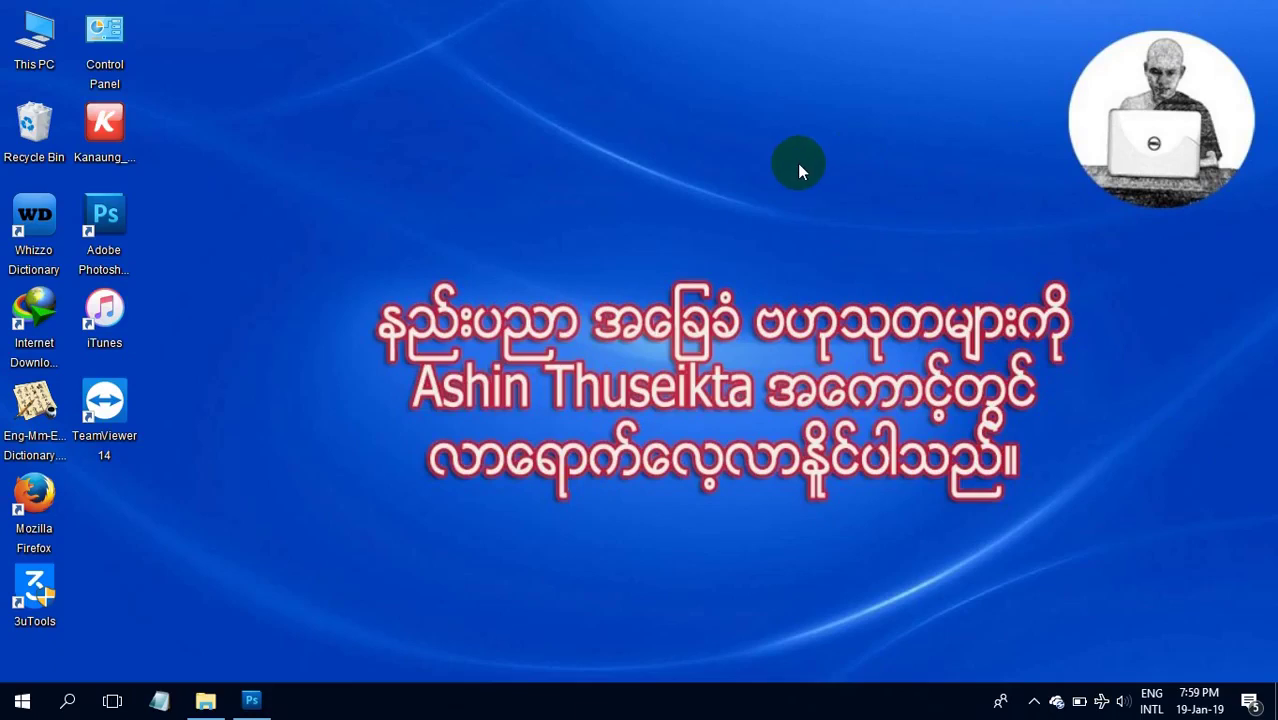